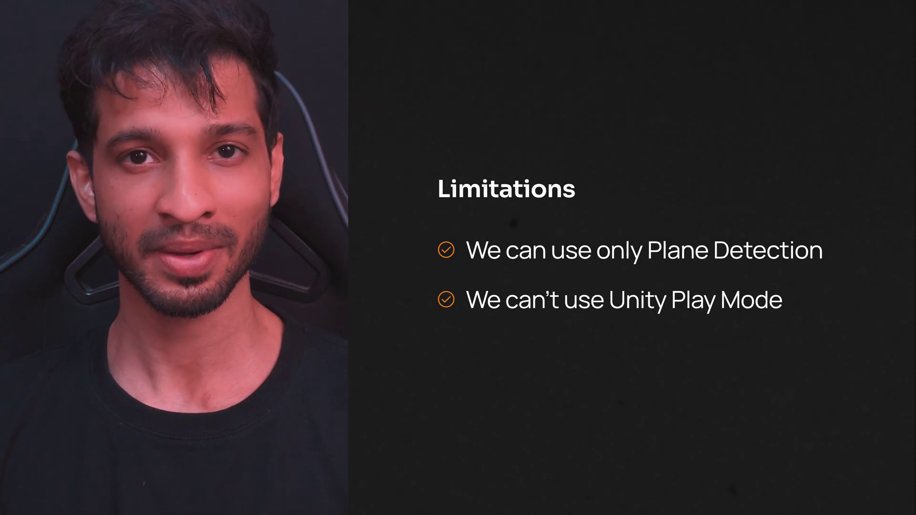
Start a new project from Unity Hub's Projects page to reach the template choices
{"action": "left_click", "coordinate": [654, 118]}
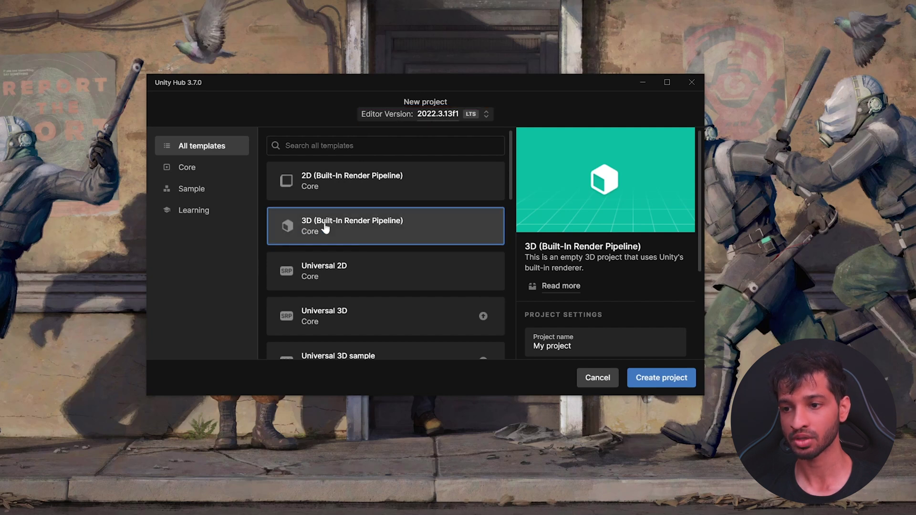
Create a 3D (Built-In Render Pipeline) project named MR-XRITK and open it
{"action": "left_click", "coordinate": [593, 341]}
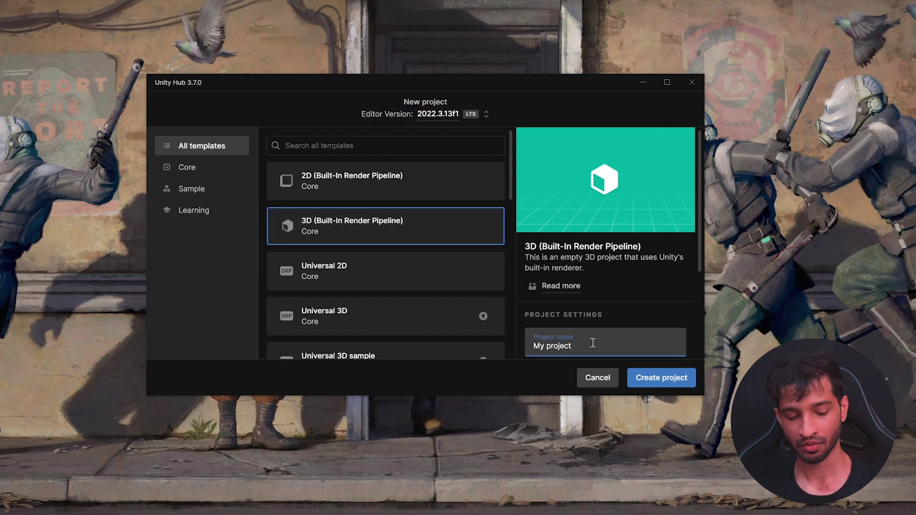
{"action": "key", "text": "ctrl+a"}
{"action": "type", "text": "MR-XRITK"}
{"action": "left_click", "coordinate": [692, 383]}
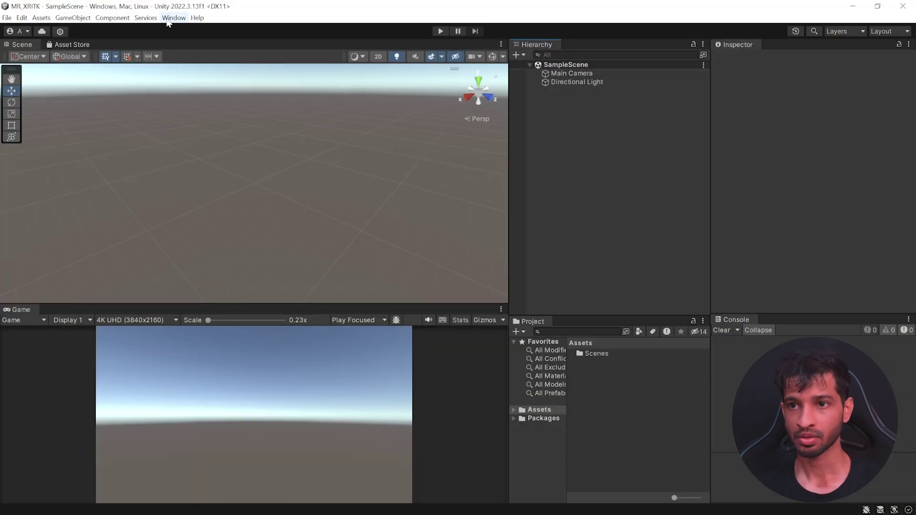
Install XR Interaction Toolkit from the Unity Registry in Package Manager
{"action": "left_click", "coordinate": [173, 18]}
{"action": "left_click", "coordinate": [231, 121]}
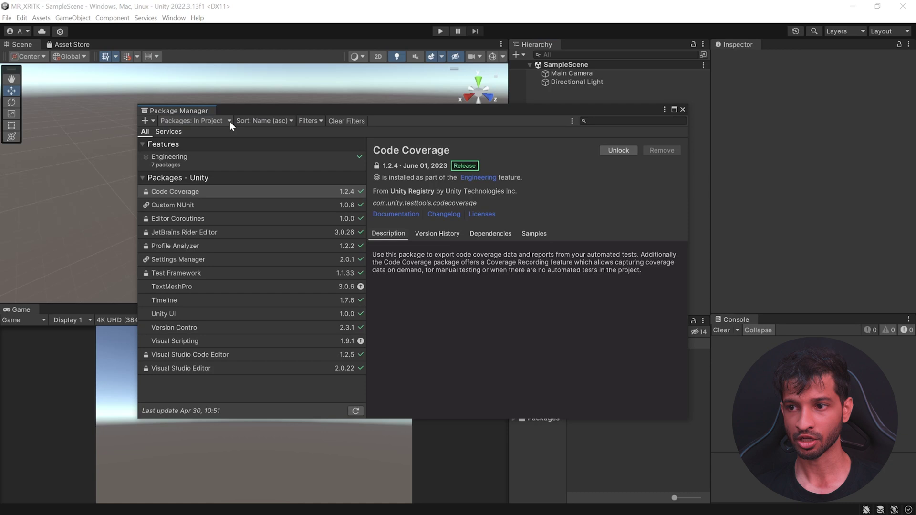
{"action": "left_click", "coordinate": [207, 120]}
{"action": "left_click", "coordinate": [199, 130]}
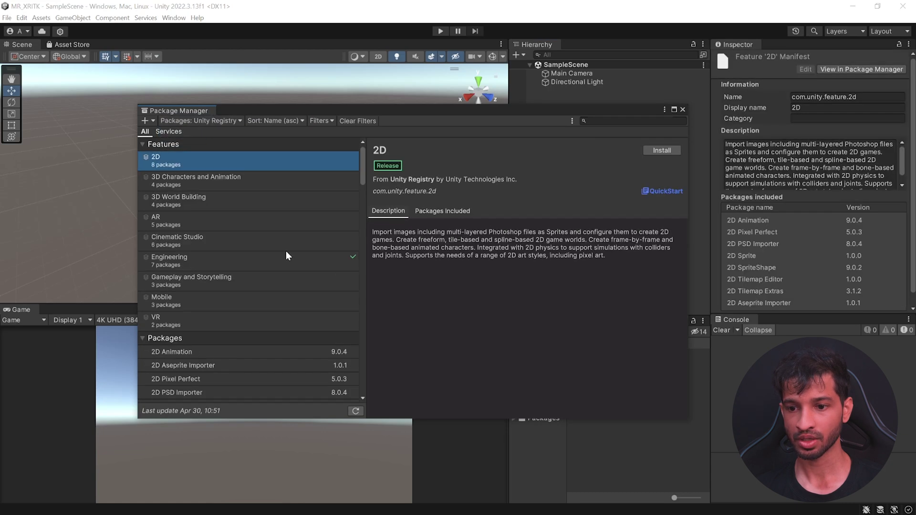
{"action": "scroll", "coordinate": [286, 253], "scroll_direction": "down", "scroll_amount": 15}
{"action": "scroll", "coordinate": [276, 305], "scroll_direction": "down", "scroll_amount": 8}
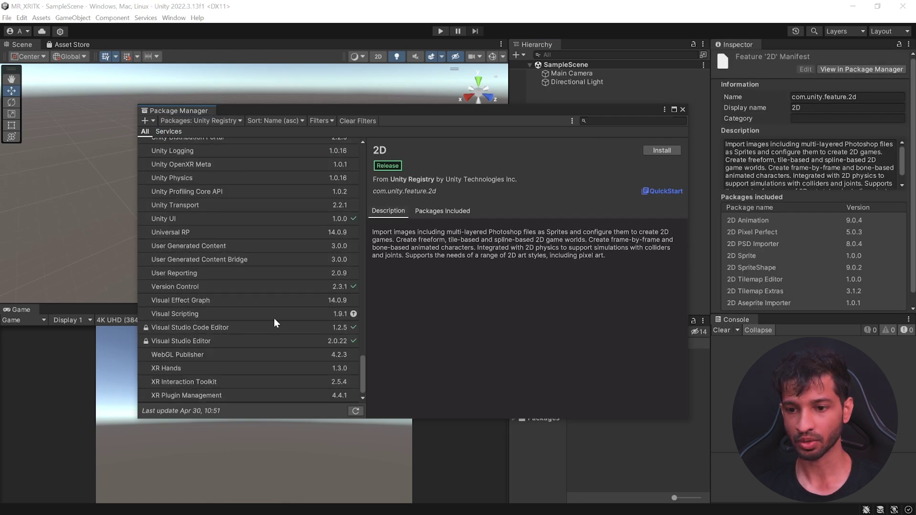
{"action": "left_click", "coordinate": [236, 382]}
{"action": "left_click", "coordinate": [658, 150]}
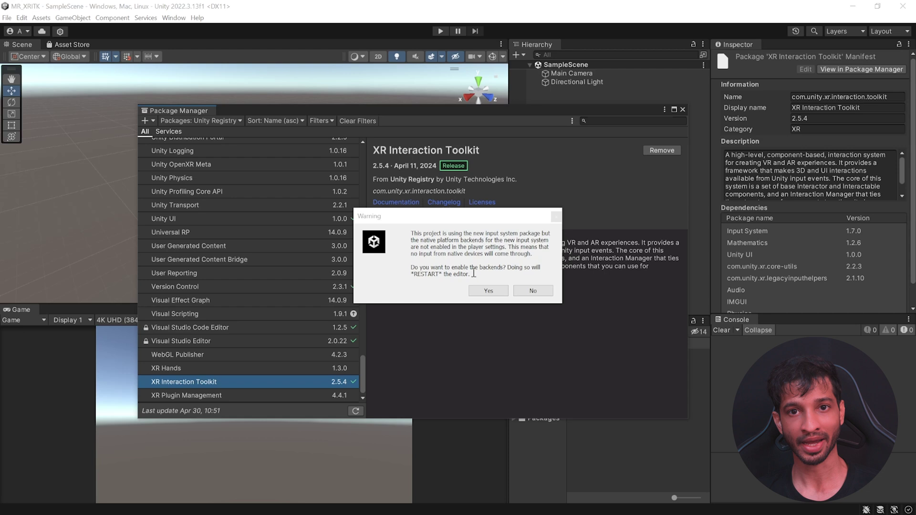
Accept enabling the new input system backends, then open the add-package options
{"action": "left_click", "coordinate": [503, 293]}
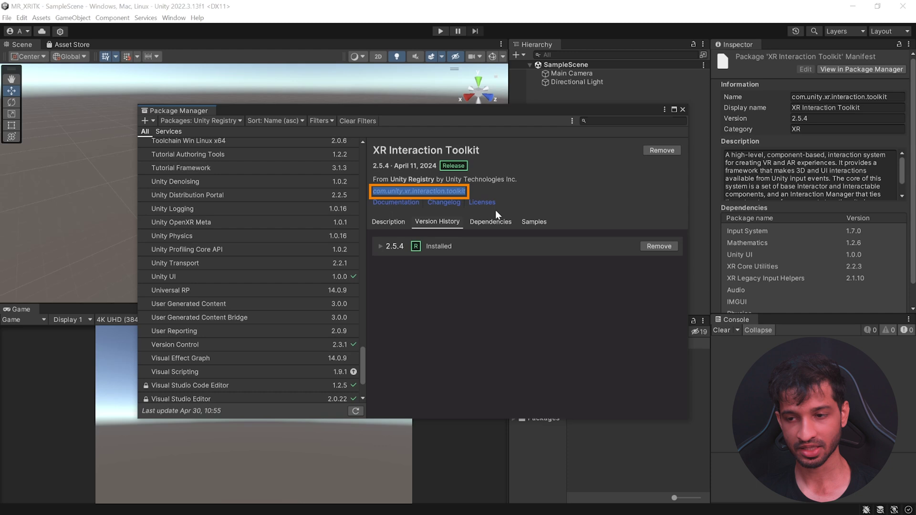
{"action": "left_click", "coordinate": [415, 199]}
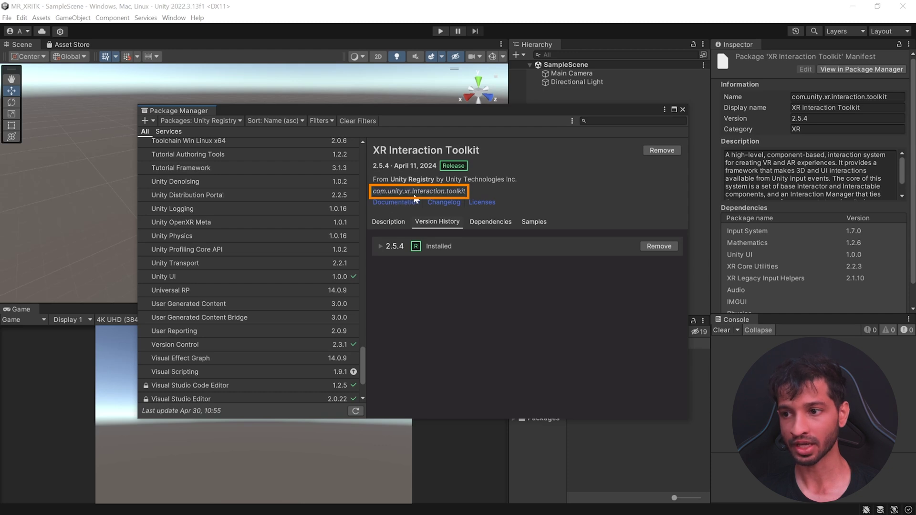
{"action": "left_click", "coordinate": [151, 120]}
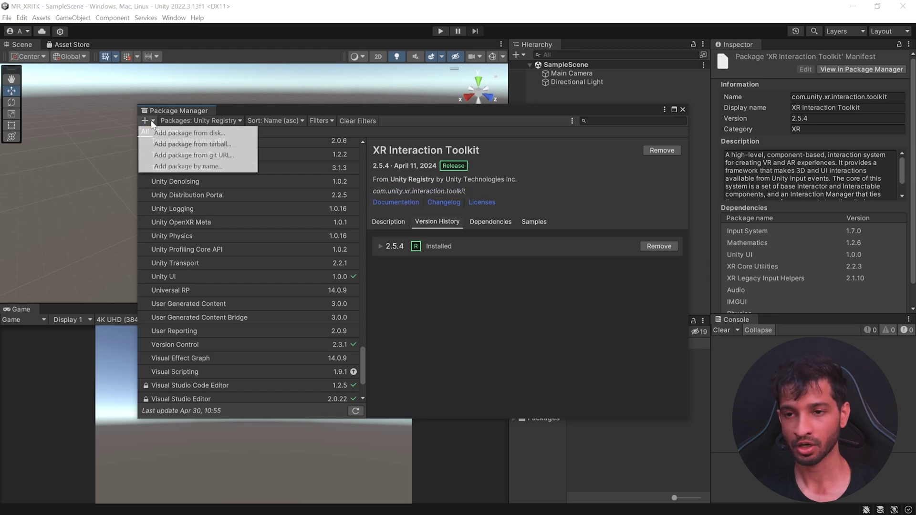
Upgrade XR Interaction Toolkit to 3.0.1 by adding its package id by name
{"action": "left_click", "coordinate": [169, 167]}
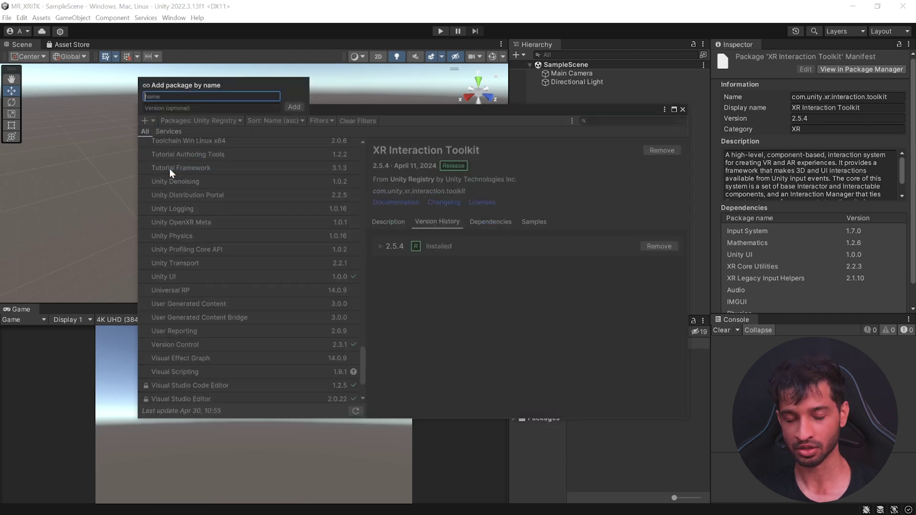
{"action": "type", "text": "com.unity.xr.interaction.toolkit"}
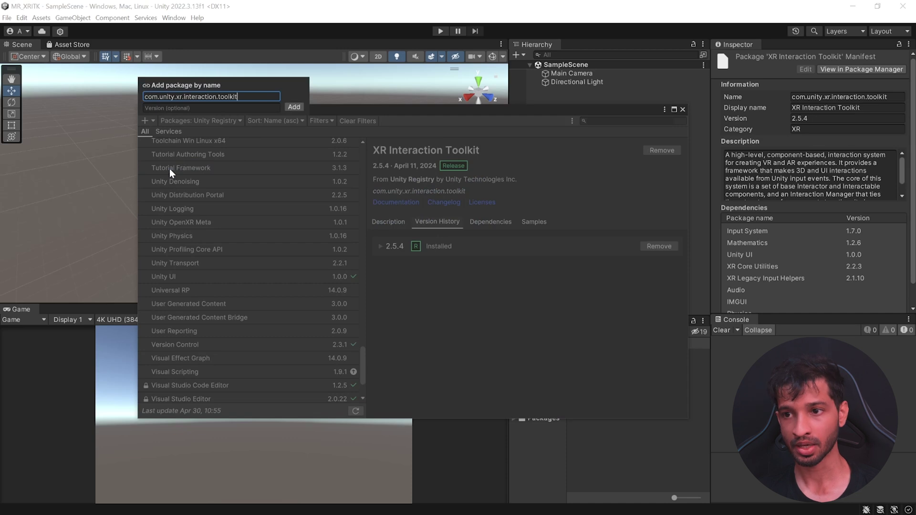
{"action": "left_click", "coordinate": [294, 107]}
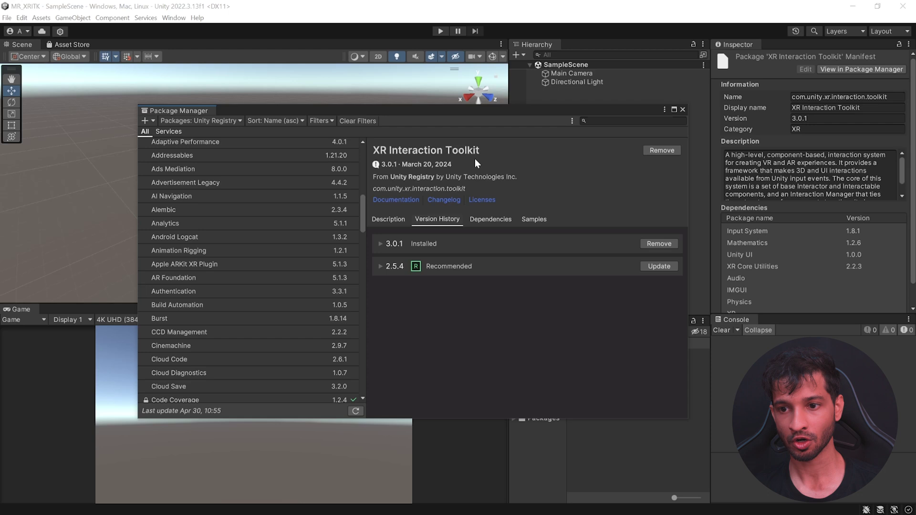
Install the AR Foundation and OpenXR Plugin packages
{"action": "left_click", "coordinate": [192, 277]}
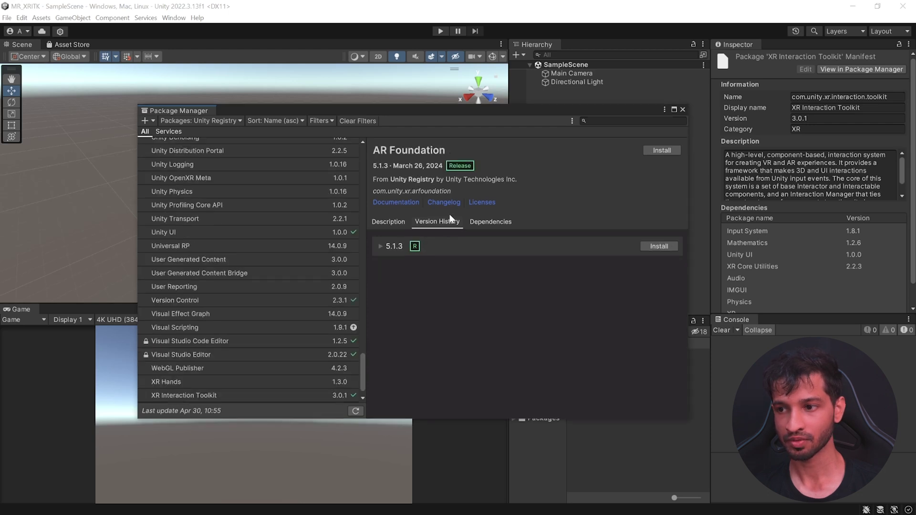
{"action": "left_click", "coordinate": [656, 246]}
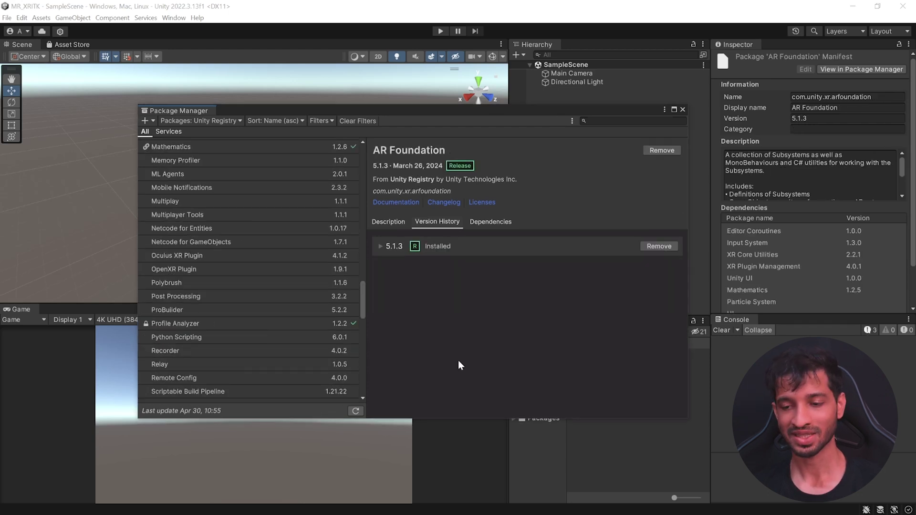
{"action": "left_click", "coordinate": [161, 270]}
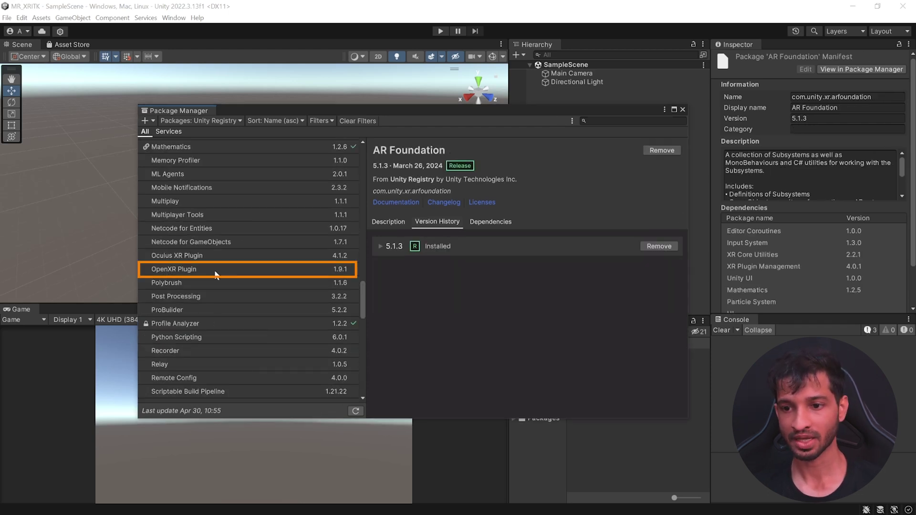
{"action": "left_click", "coordinate": [661, 245]}
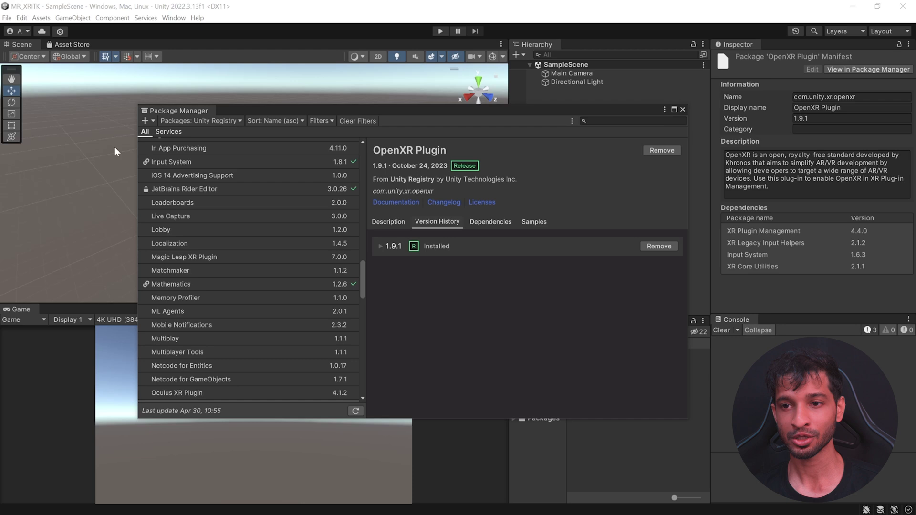
Add the Unity OpenXR Meta package by name (com.unity.xr.meta-openxr)
{"action": "left_click", "coordinate": [149, 120]}
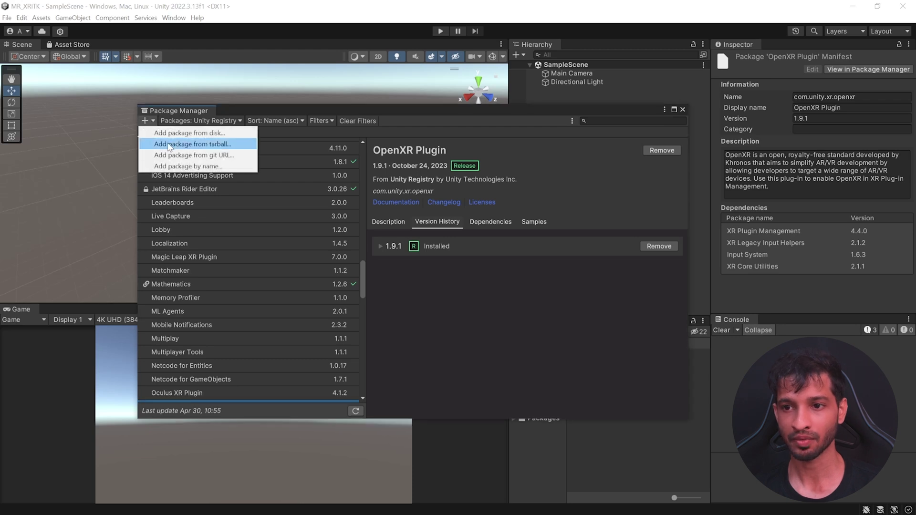
{"action": "left_click", "coordinate": [179, 167]}
{"action": "type", "text": "com.unity.xr.meta-openxr"}
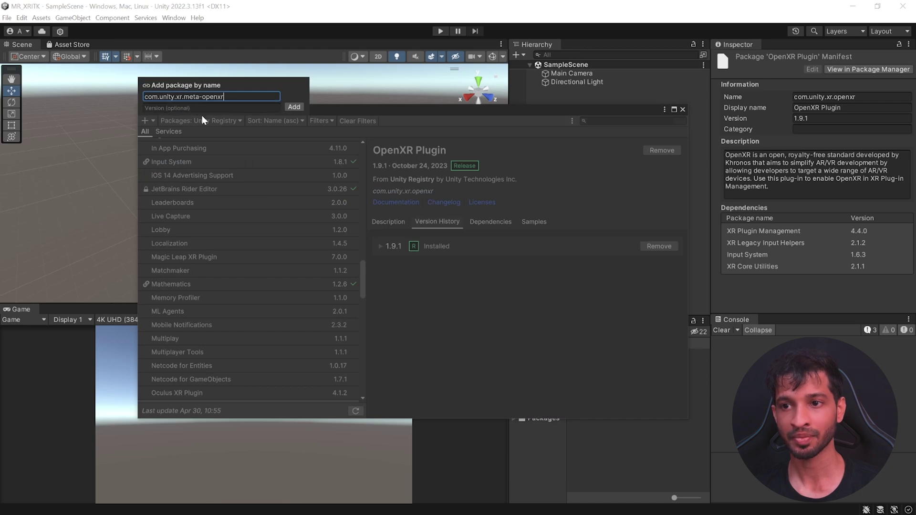
{"action": "left_click", "coordinate": [302, 107]}
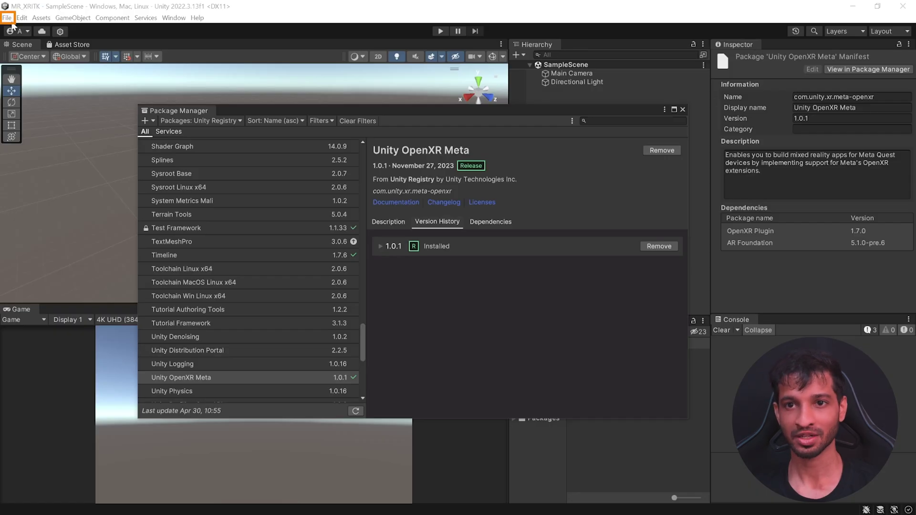
Switch the build platform to Android in Build Settings
{"action": "left_click", "coordinate": [7, 18]}
{"action": "left_click", "coordinate": [50, 138]}
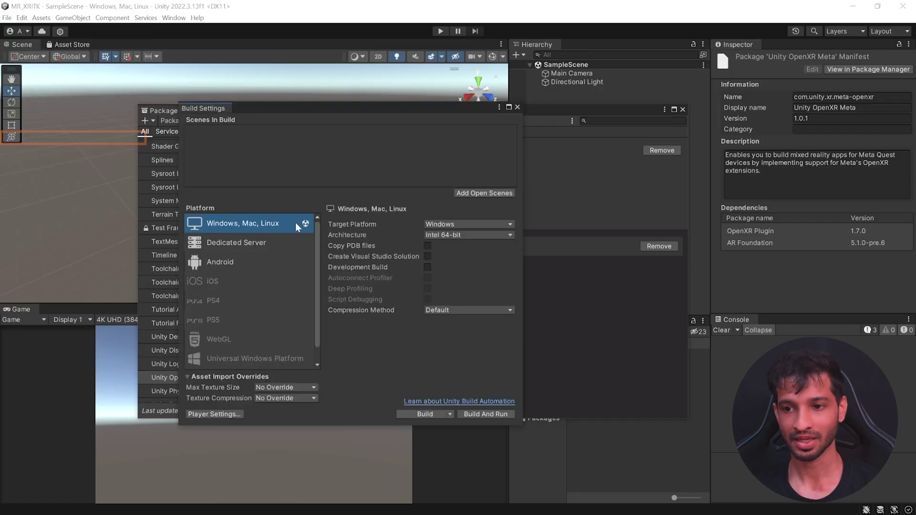
{"action": "left_click", "coordinate": [248, 260]}
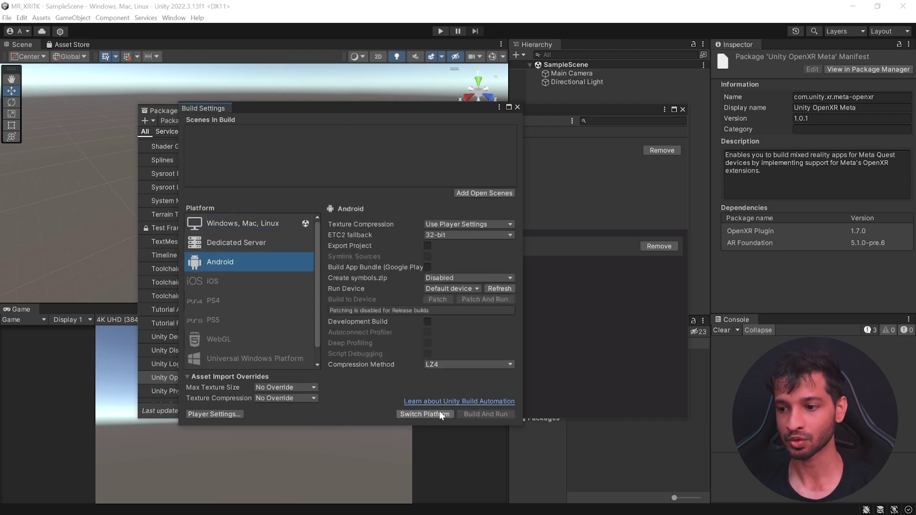
{"action": "left_click", "coordinate": [425, 414]}
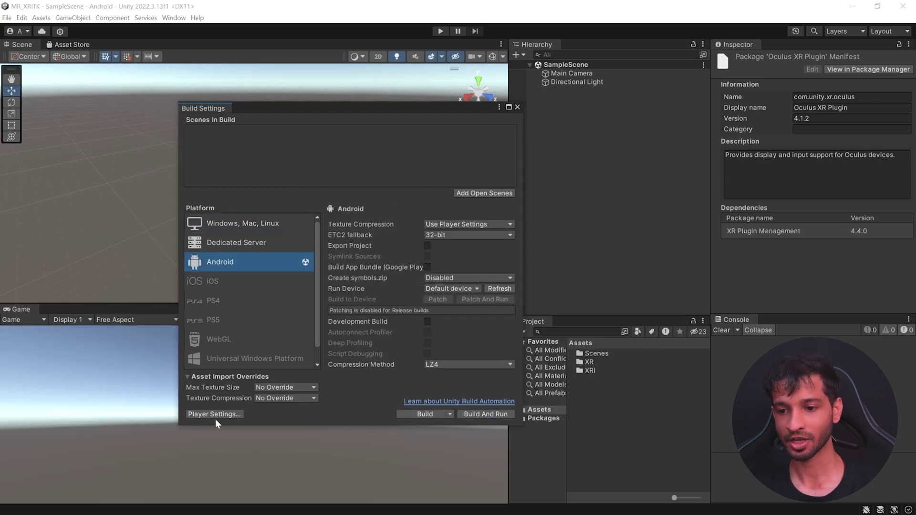
In Player settings, disable Auto Graphics API and set minimum API Android 10.0, IL2CPP, ARM64
{"action": "left_click", "coordinate": [215, 414]}
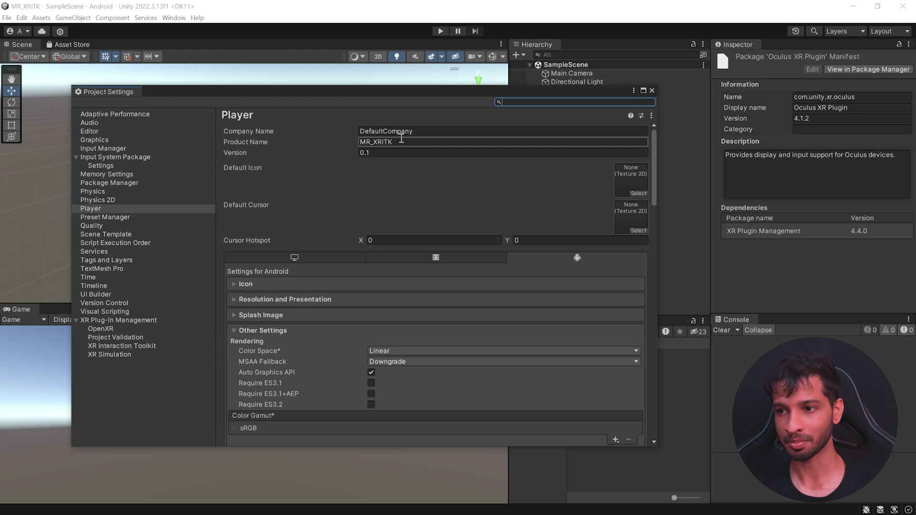
{"action": "scroll", "coordinate": [570, 262], "scroll_direction": "down", "scroll_amount": 3}
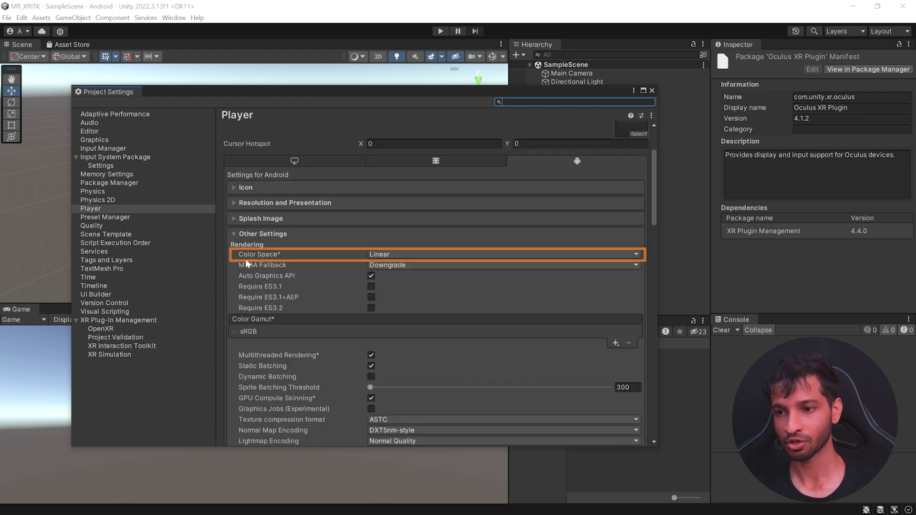
{"action": "left_click", "coordinate": [371, 275]}
{"action": "scroll", "coordinate": [327, 275], "scroll_direction": "down", "scroll_amount": 15}
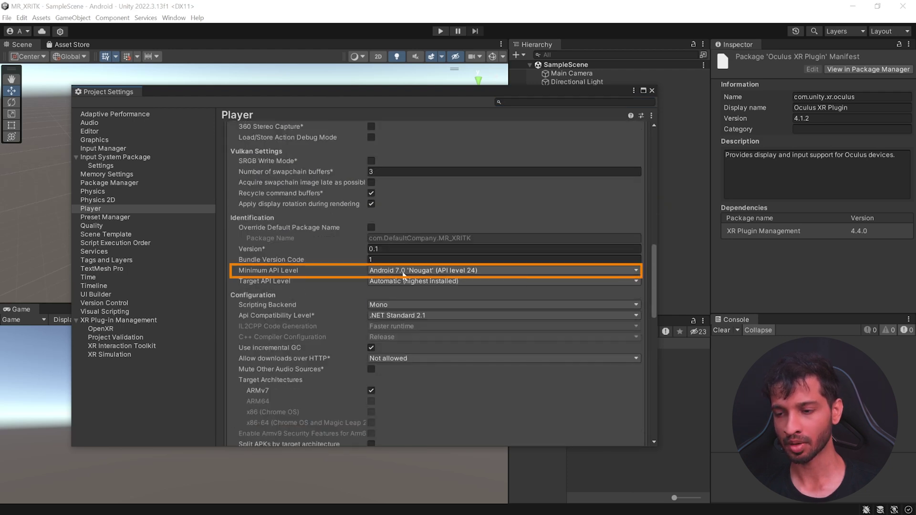
{"action": "left_click", "coordinate": [405, 270]}
{"action": "left_click", "coordinate": [412, 360]}
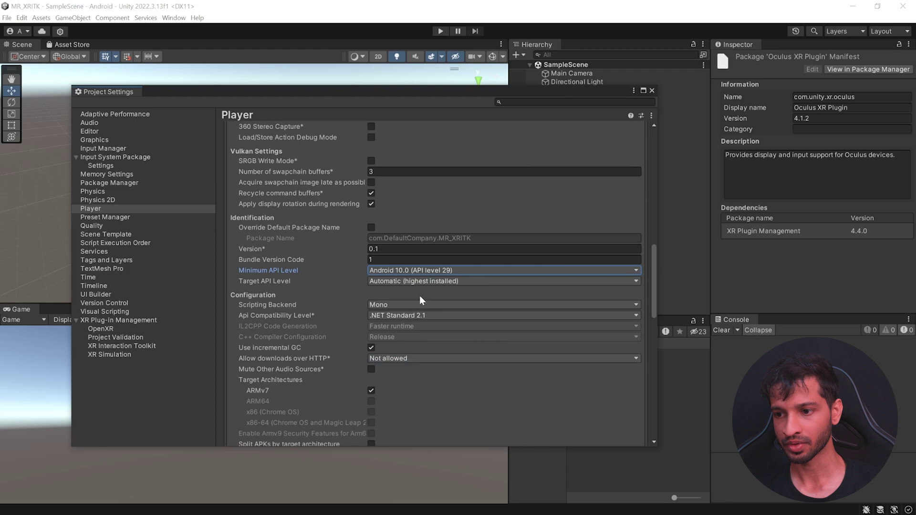
{"action": "left_click", "coordinate": [409, 305]}
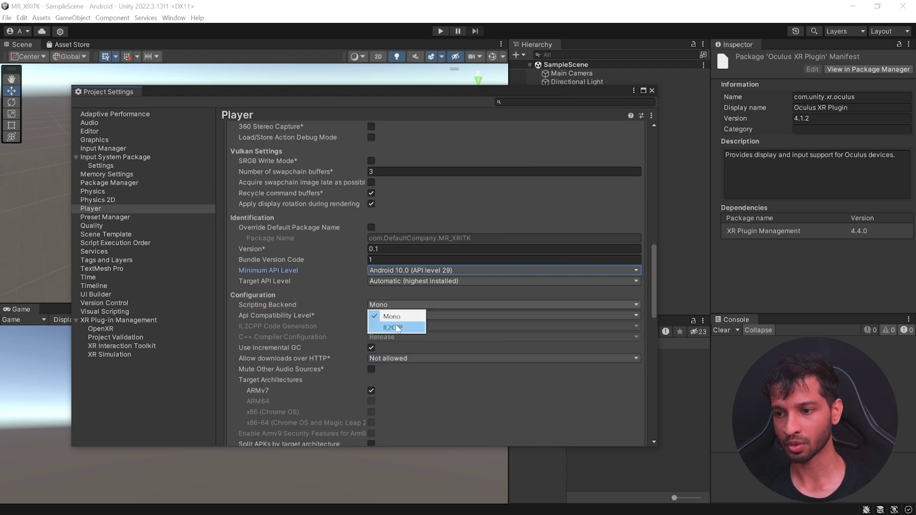
{"action": "left_click", "coordinate": [396, 326]}
{"action": "scroll", "coordinate": [400, 343], "scroll_direction": "down", "scroll_amount": 2}
{"action": "left_click", "coordinate": [371, 369]}
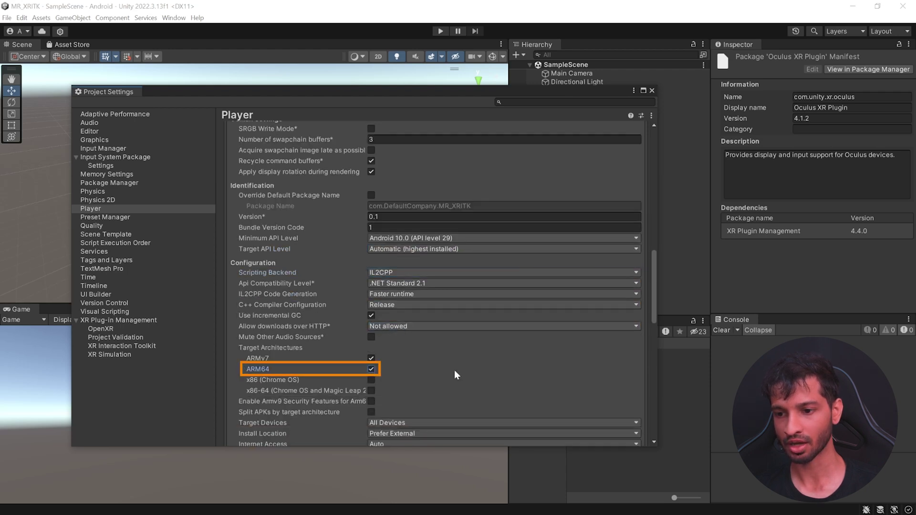
{"action": "left_click", "coordinate": [123, 320]}
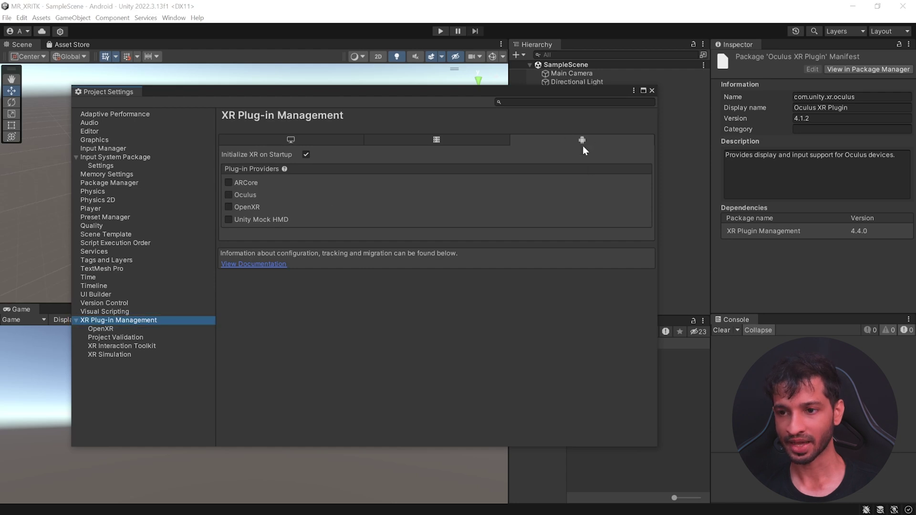
Enable the OpenXR plug-in provider with the Meta Quest feature group
{"action": "left_click", "coordinate": [229, 207]}
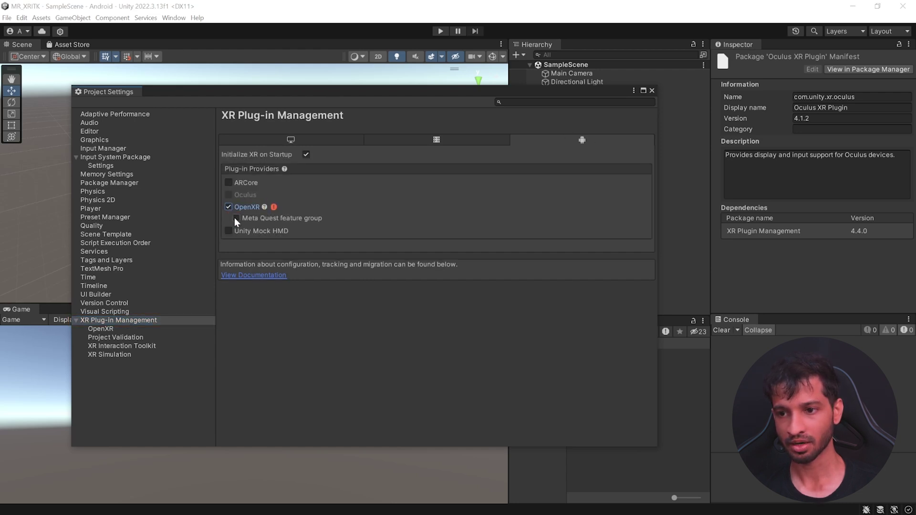
{"action": "left_click", "coordinate": [236, 218]}
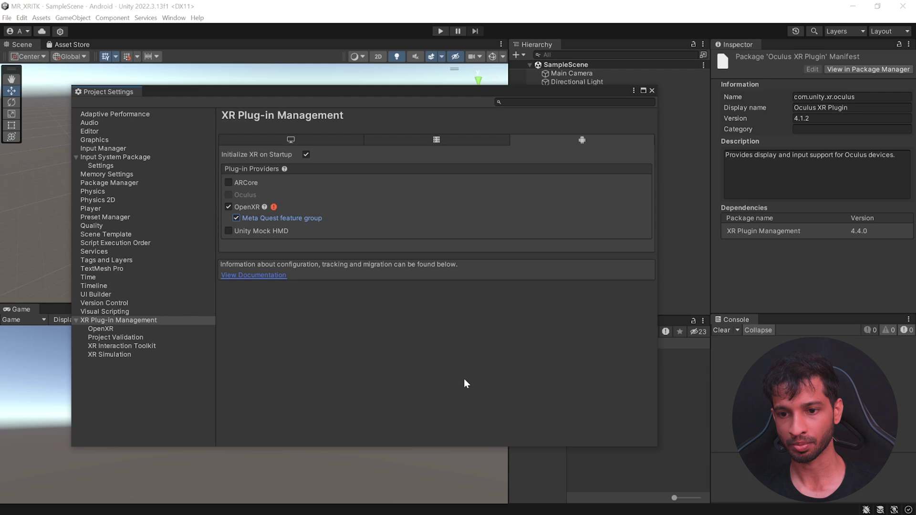
{"action": "left_click", "coordinate": [100, 328]}
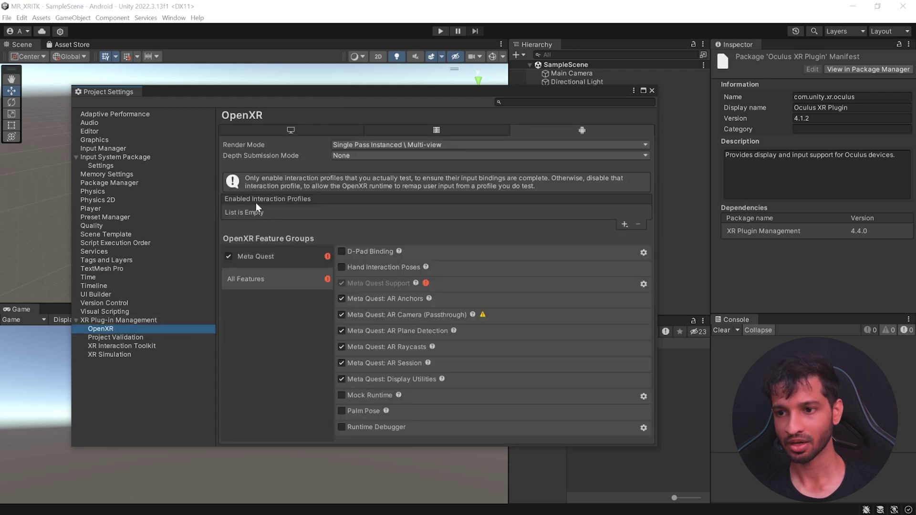
Add Meta Quest Touch Pro and Oculus Touch controller profiles, then fix all validation issues
{"action": "left_click", "coordinate": [623, 224]}
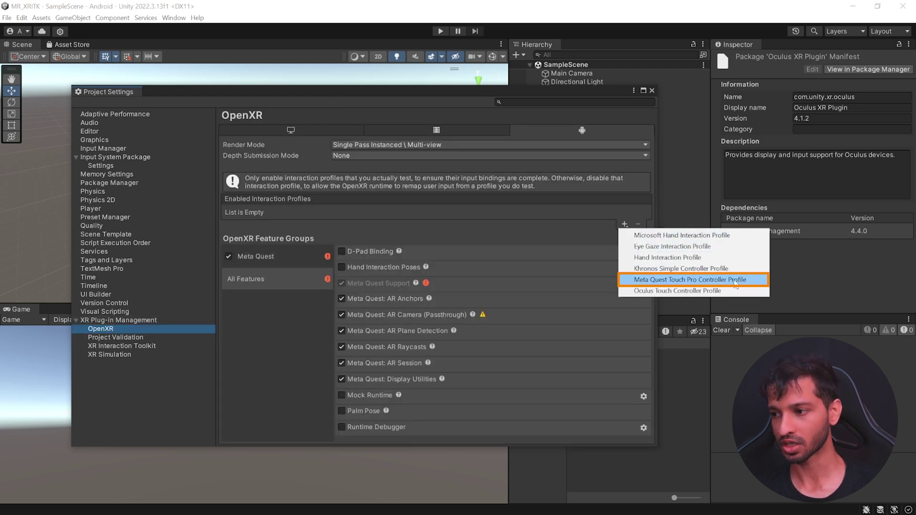
{"action": "left_click", "coordinate": [735, 281]}
{"action": "left_click", "coordinate": [623, 225]}
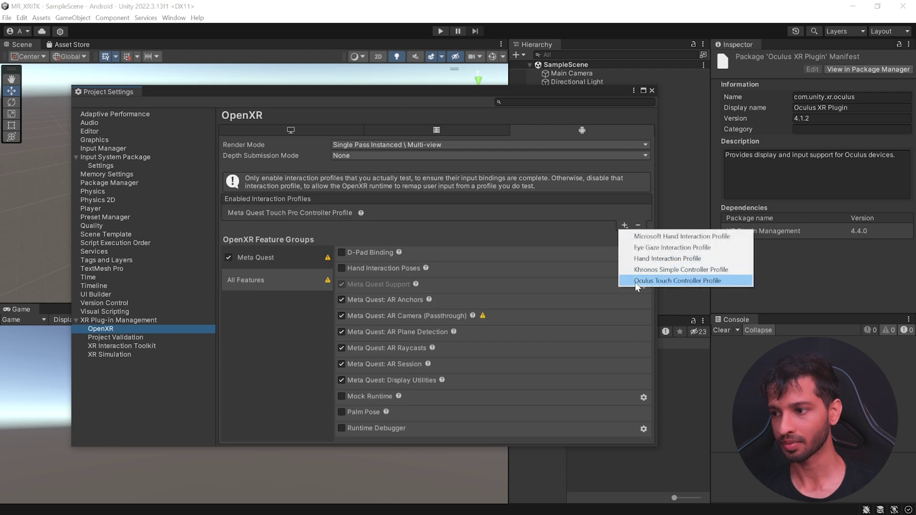
{"action": "left_click", "coordinate": [726, 282]}
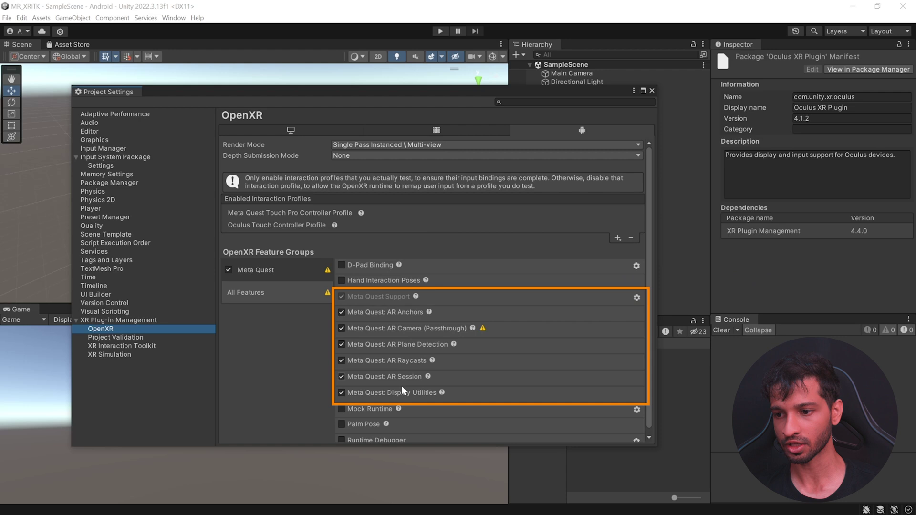
{"action": "left_click", "coordinate": [482, 328]}
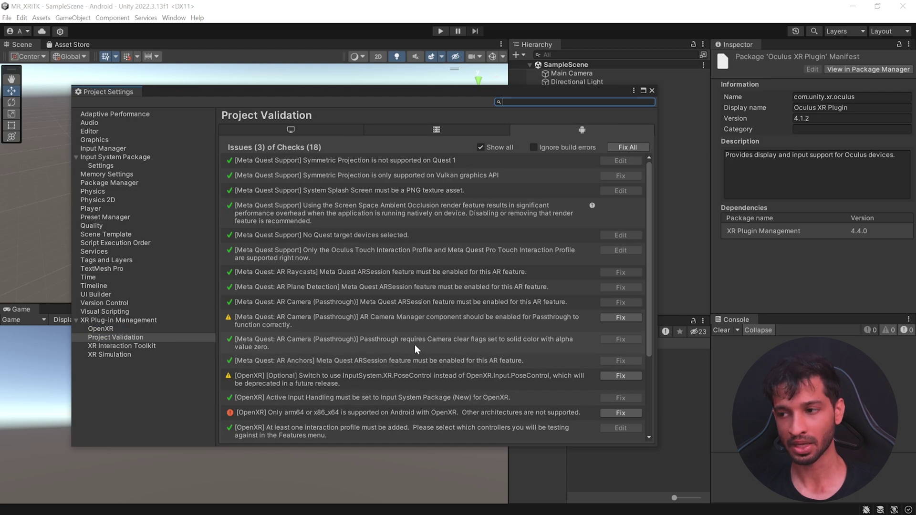
{"action": "left_click", "coordinate": [641, 146]}
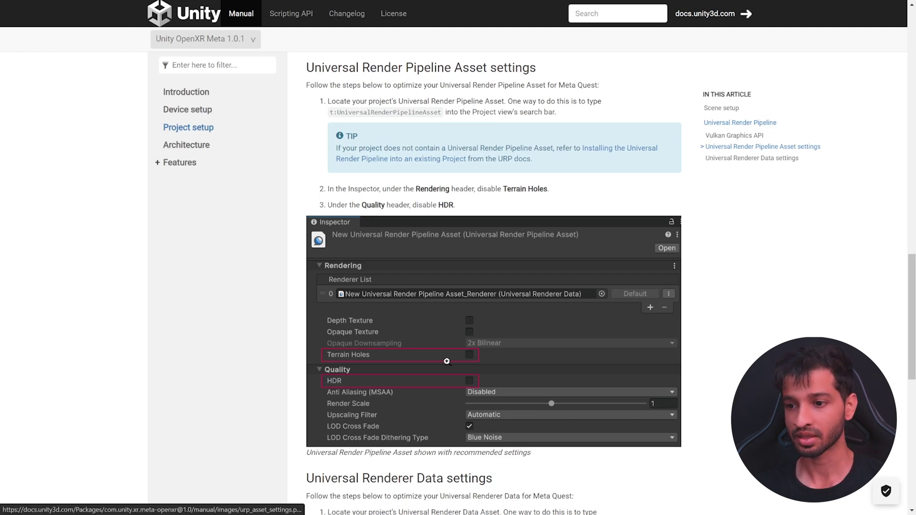
{"action": "scroll", "coordinate": [708, 295], "scroll_direction": "down", "scroll_amount": 6}
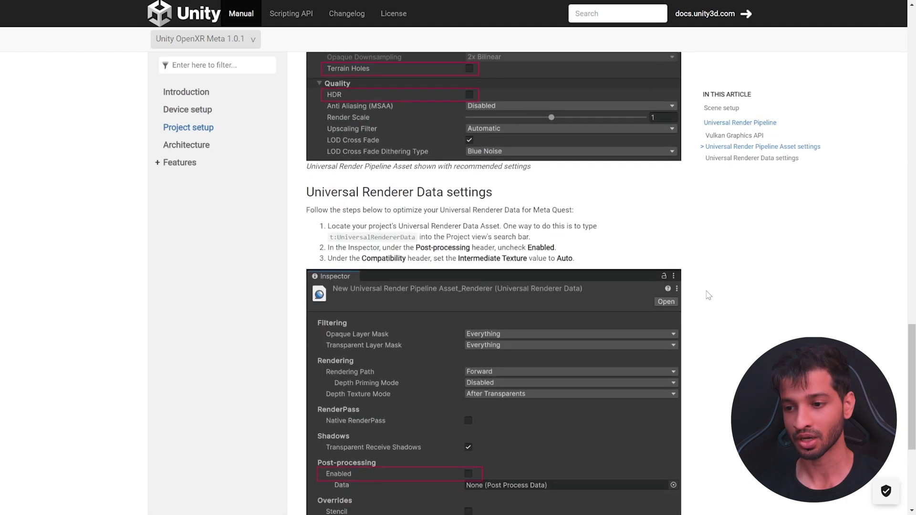
{"action": "scroll", "coordinate": [708, 295], "scroll_direction": "down", "scroll_amount": 2}
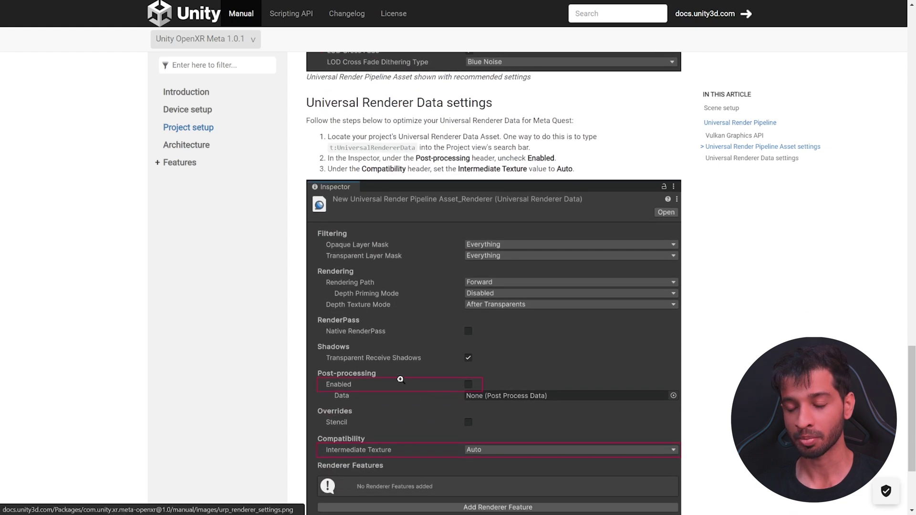
{"action": "scroll", "coordinate": [410, 378], "scroll_direction": "down", "scroll_amount": 2}
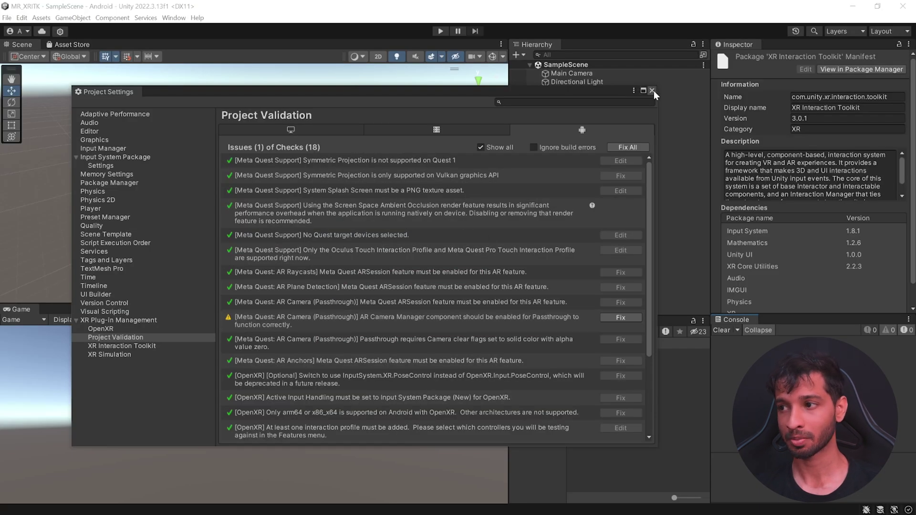
Import the Starter Assets, Hands Interaction Demo and AR Starter Assets samples
{"action": "left_click", "coordinate": [653, 91]}
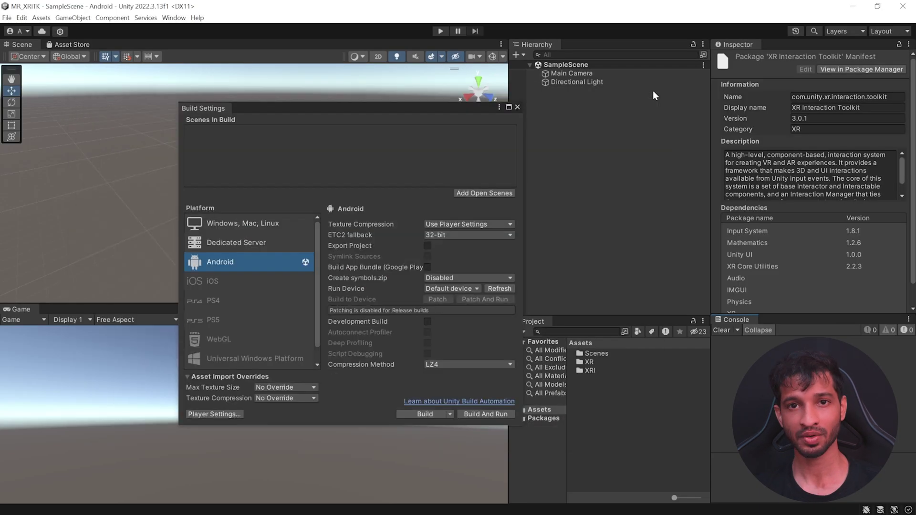
{"action": "left_click", "coordinate": [173, 17]}
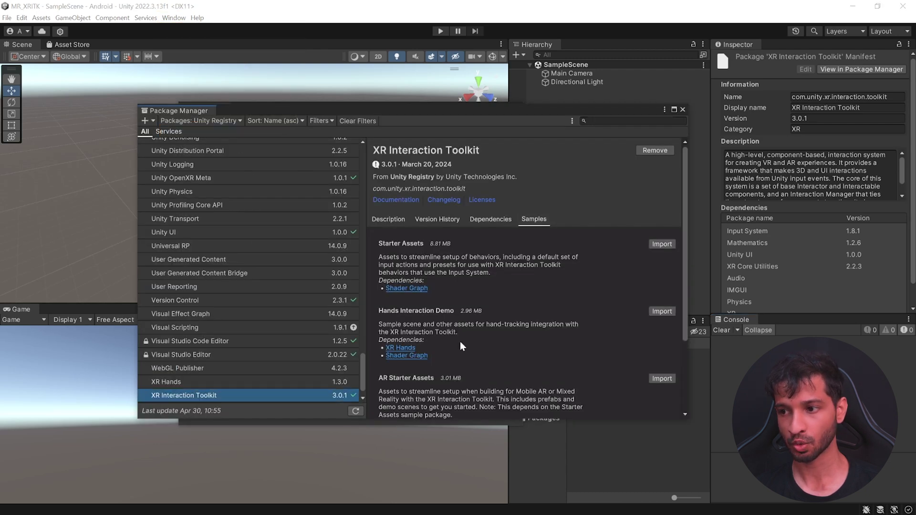
{"action": "left_click", "coordinate": [661, 245]}
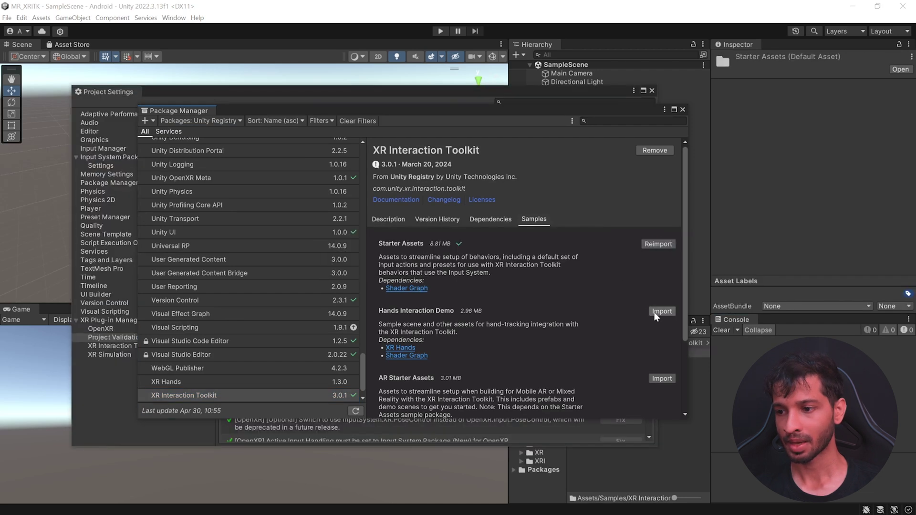
{"action": "left_click", "coordinate": [654, 311]}
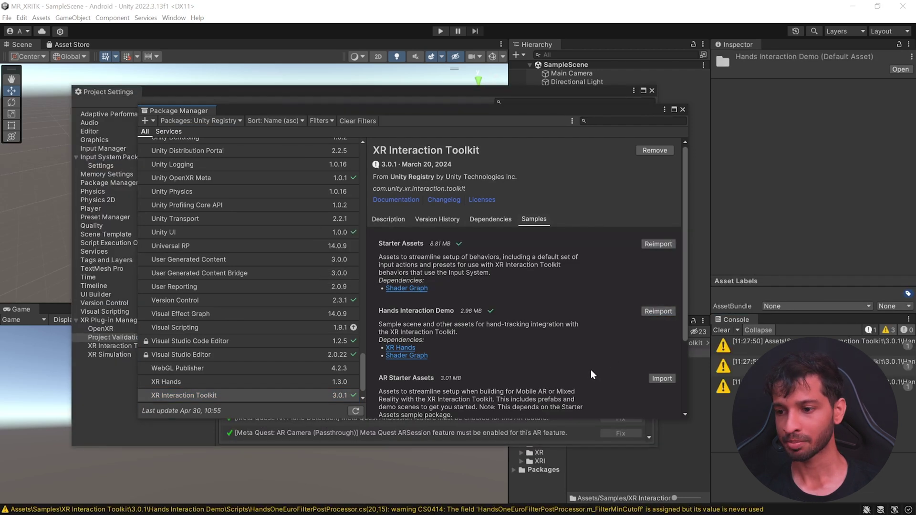
{"action": "left_click", "coordinate": [661, 381]}
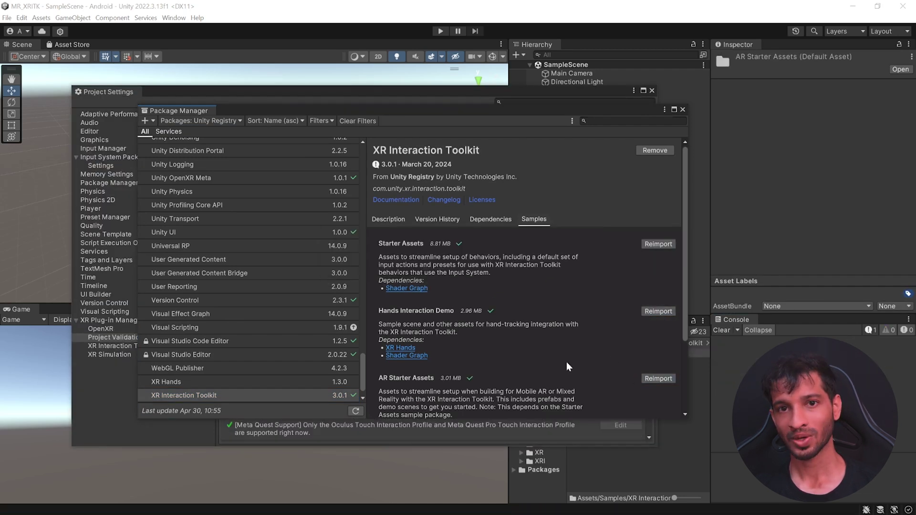
Delete the scene's default Main Camera and search the project for 'xr origin'
{"action": "left_click", "coordinate": [106, 93]}
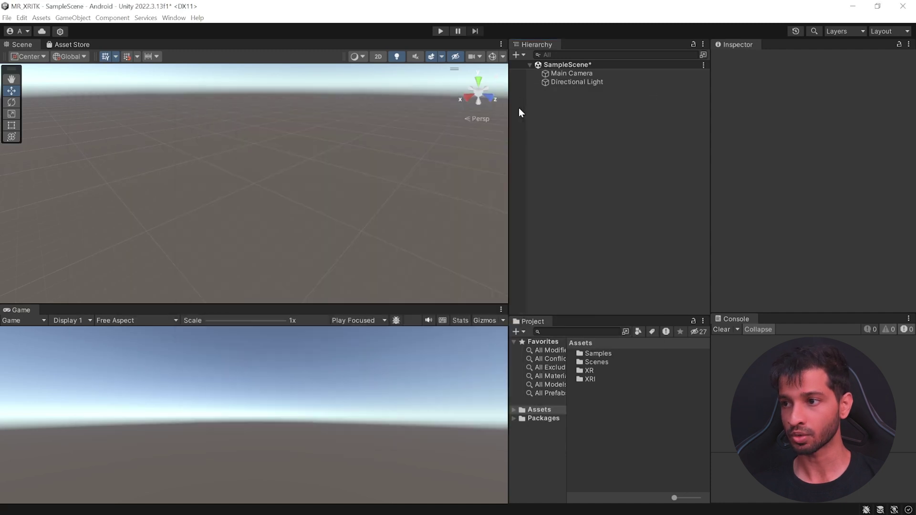
{"action": "left_click", "coordinate": [570, 74]}
{"action": "key", "text": "Delete"}
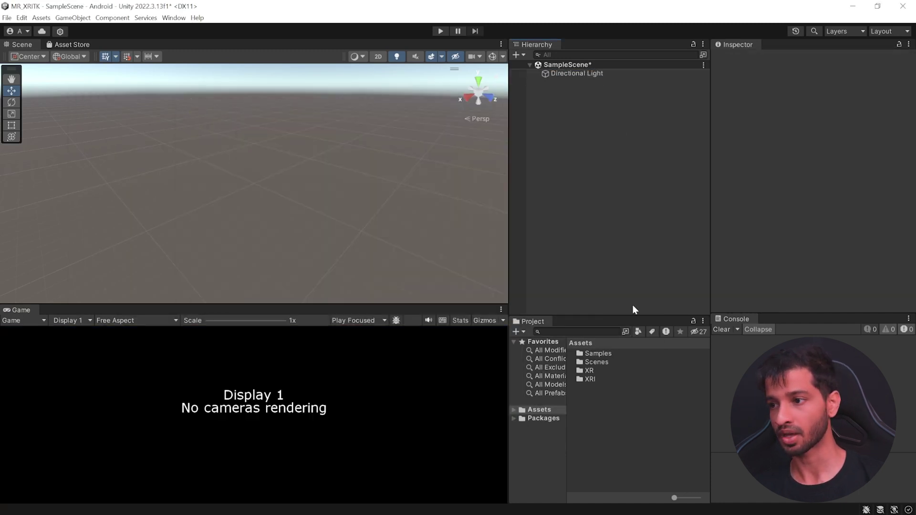
{"action": "type", "text": "xr origin"}
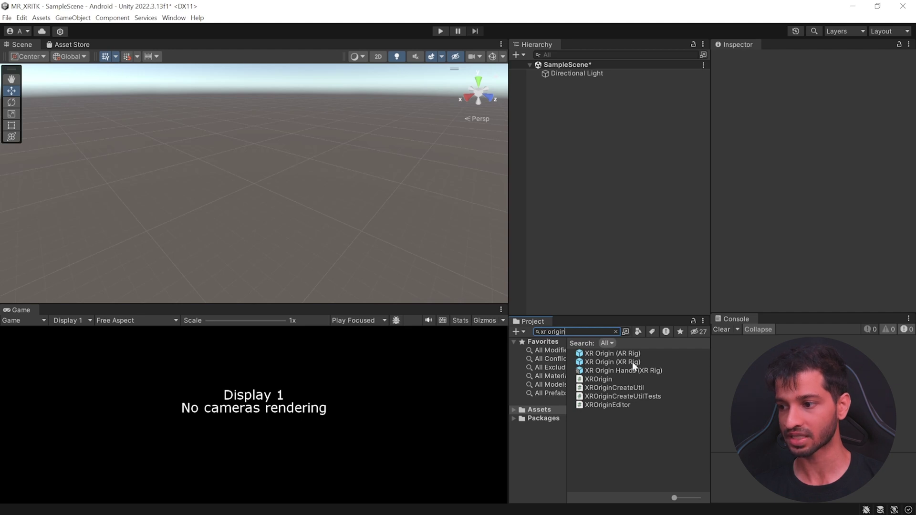
Drag XR Origin (XR Rig) into the Hierarchy, expand it and select its Main Camera
{"action": "left_click_drag", "start_coordinate": [616, 362], "coordinate": [586, 193]}
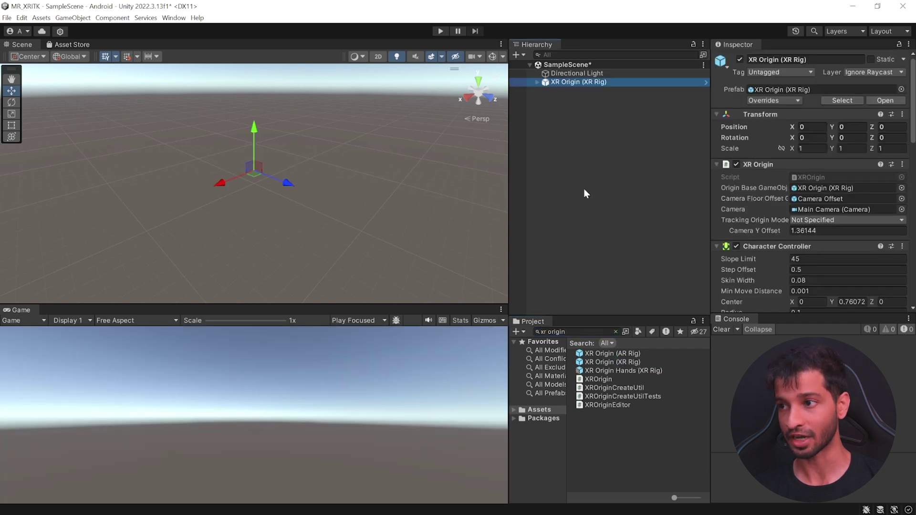
{"action": "left_click", "coordinate": [536, 82]}
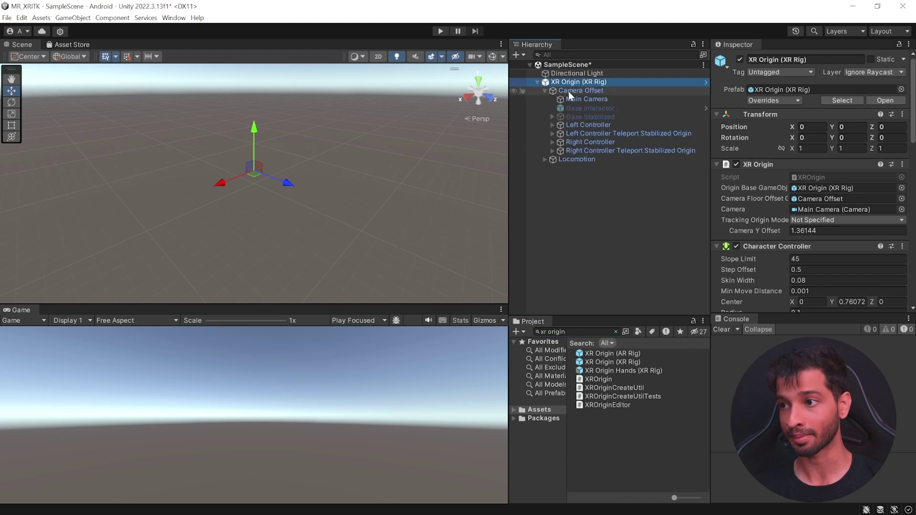
{"action": "left_click", "coordinate": [581, 99]}
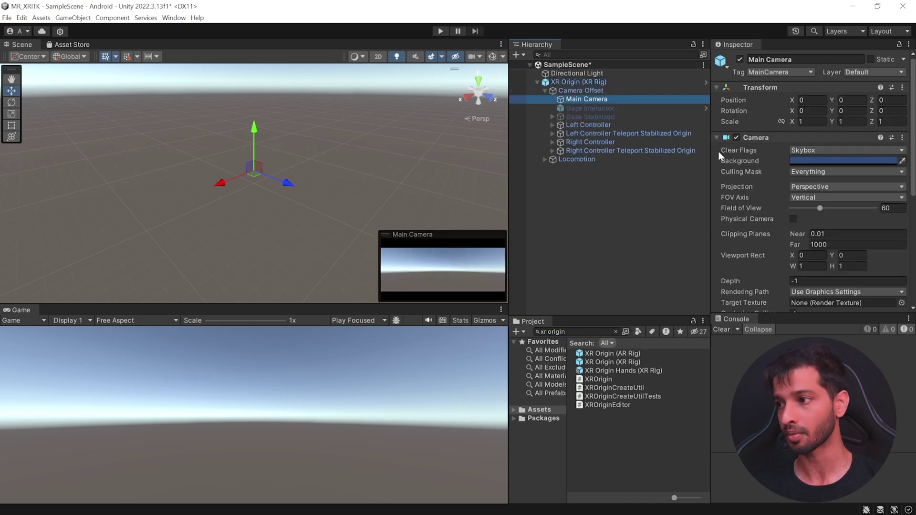
Set the Main Camera's Clear Flags to Solid Color with a black background
{"action": "left_click", "coordinate": [817, 150]}
{"action": "left_click", "coordinate": [837, 170]}
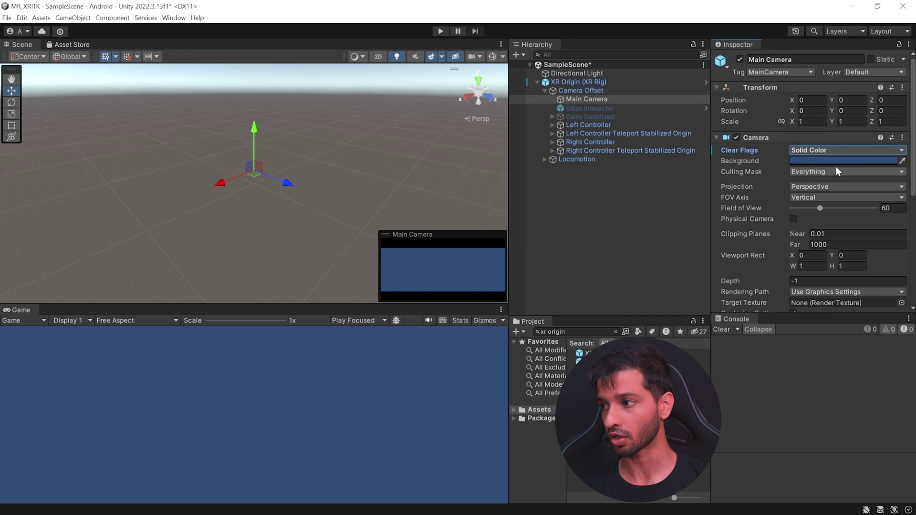
{"action": "left_click", "coordinate": [826, 160]}
{"action": "left_click", "coordinate": [905, 328]}
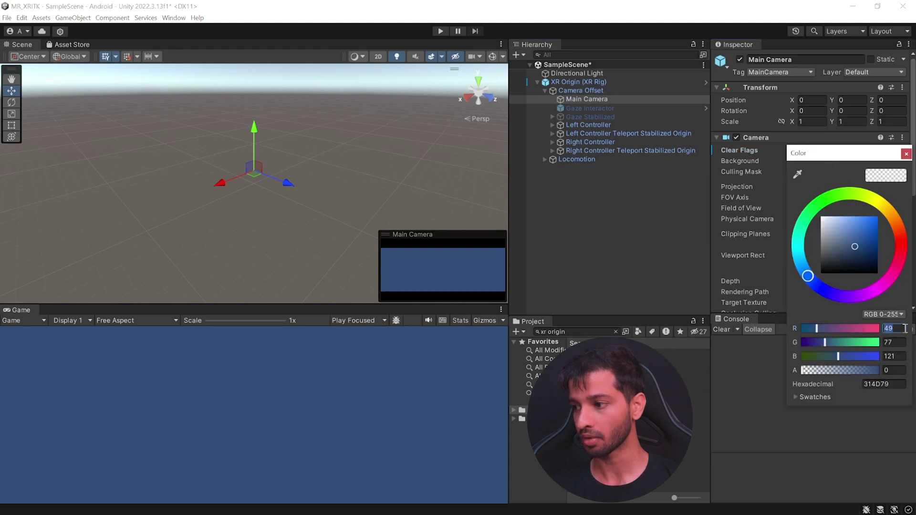
{"action": "type", "text": "0"}
{"action": "key", "text": "Tab"}
{"action": "type", "text": "0"}
{"action": "key", "text": "Tab"}
{"action": "type", "text": "0"}
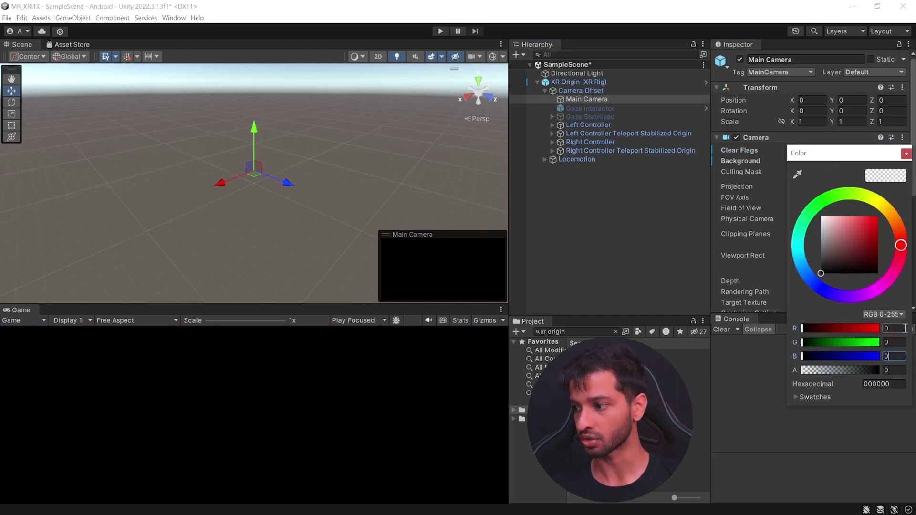
{"action": "left_click", "coordinate": [912, 186]}
Add AR Camera Manager and AR Camera Background components to the Main Camera
{"action": "scroll", "coordinate": [815, 167], "scroll_direction": "down", "scroll_amount": 8}
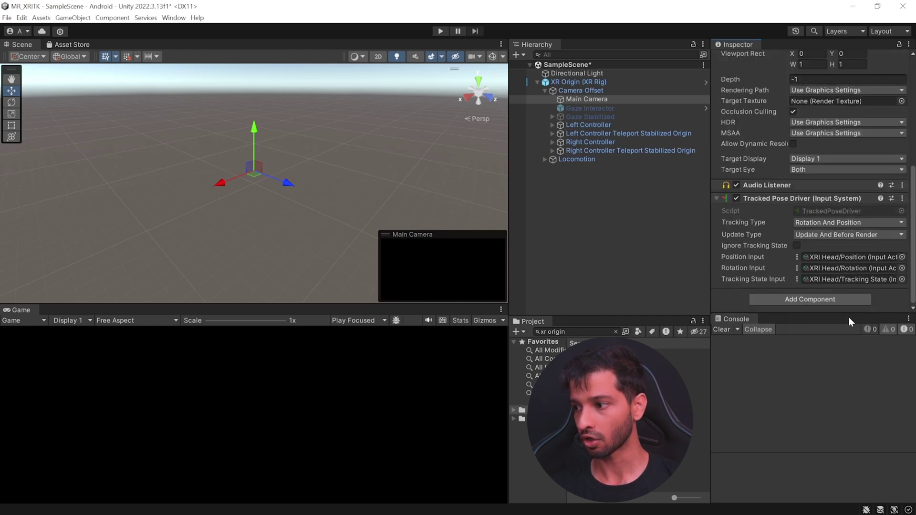
{"action": "left_click", "coordinate": [802, 298]}
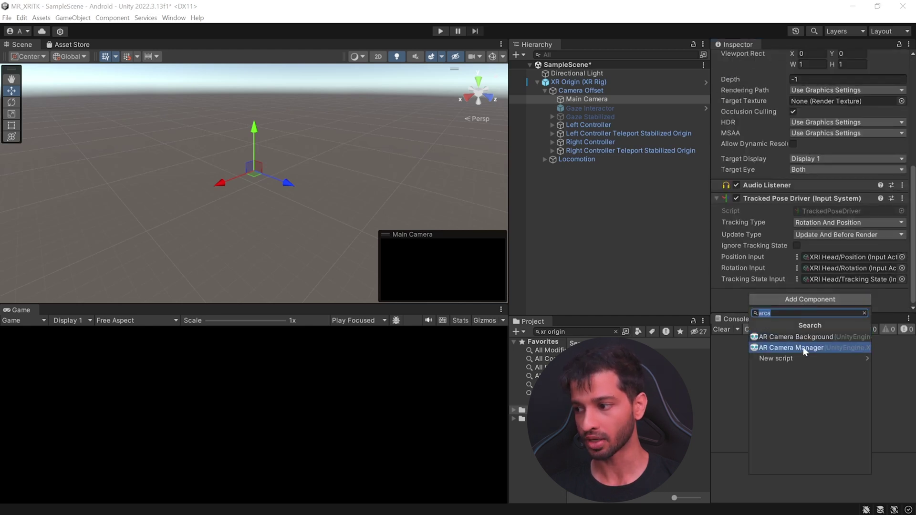
{"action": "left_click", "coordinate": [842, 350]}
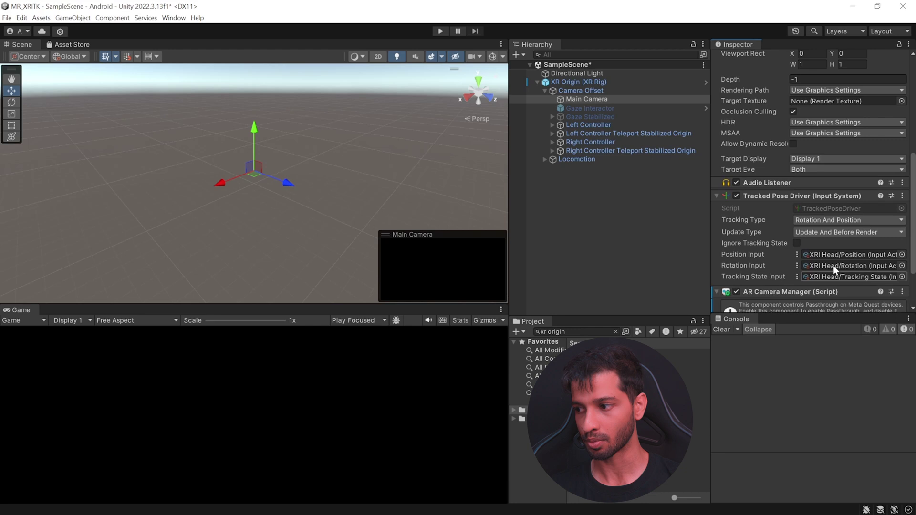
{"action": "scroll", "coordinate": [817, 265], "scroll_direction": "down", "scroll_amount": 3}
{"action": "left_click", "coordinate": [808, 298]}
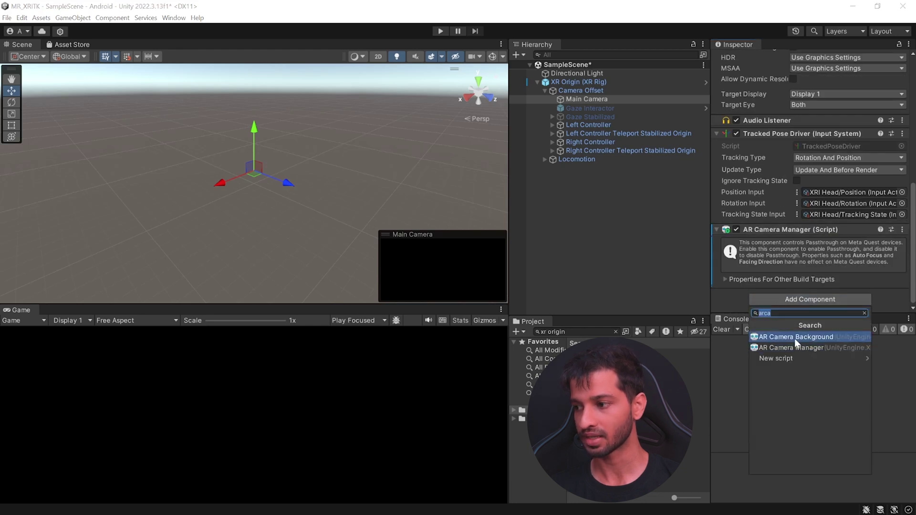
{"action": "left_click", "coordinate": [837, 339]}
{"action": "scroll", "coordinate": [833, 211], "scroll_direction": "down", "scroll_amount": 2}
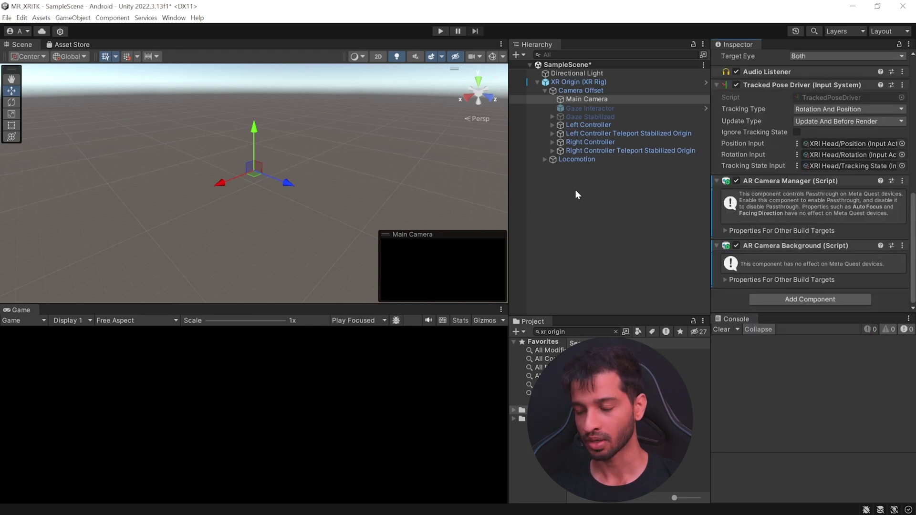
Add an XR > AR Session object to the scene and save it
{"action": "right_click", "coordinate": [532, 180]}
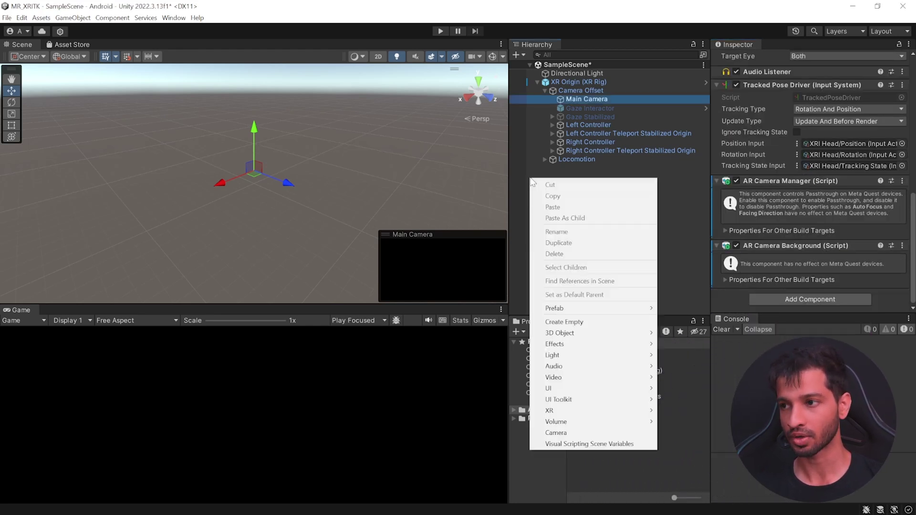
{"action": "mouse_move", "coordinate": [600, 412]}
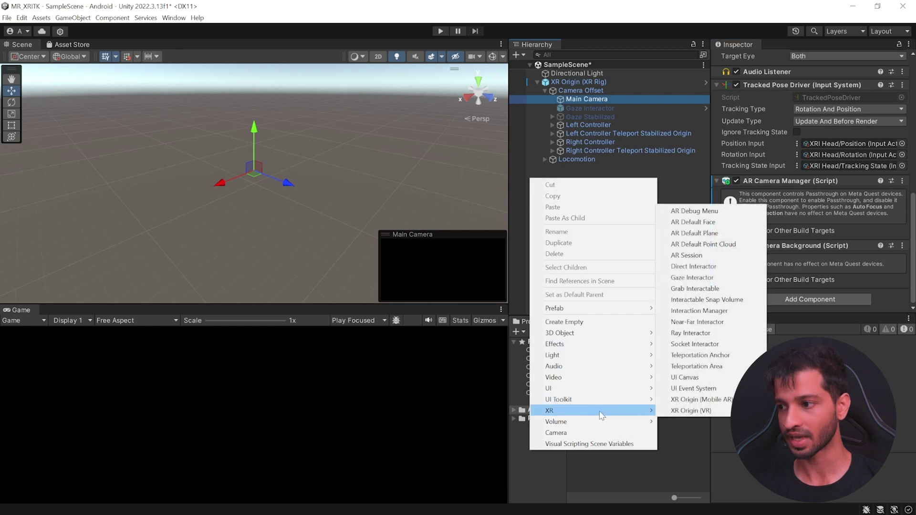
{"action": "left_click", "coordinate": [686, 255]}
{"action": "left_click", "coordinate": [627, 254]}
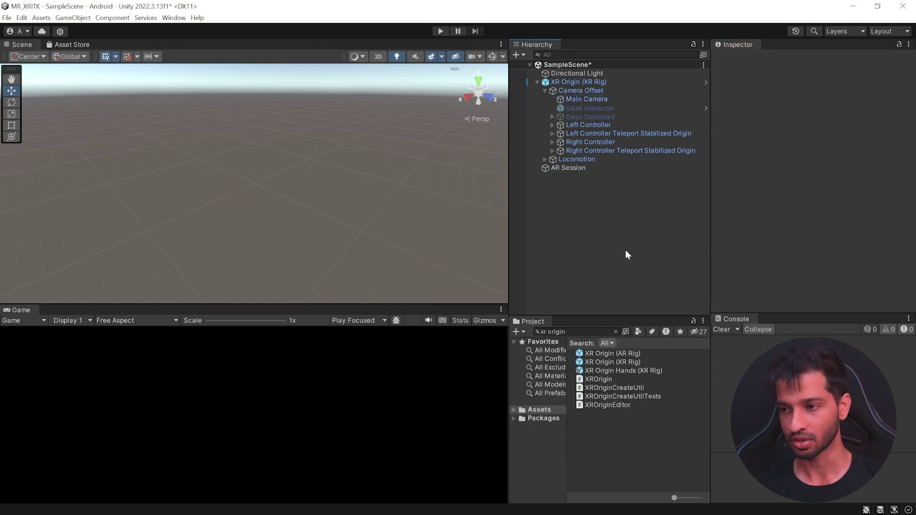
{"action": "key", "text": "ctrl+s"}
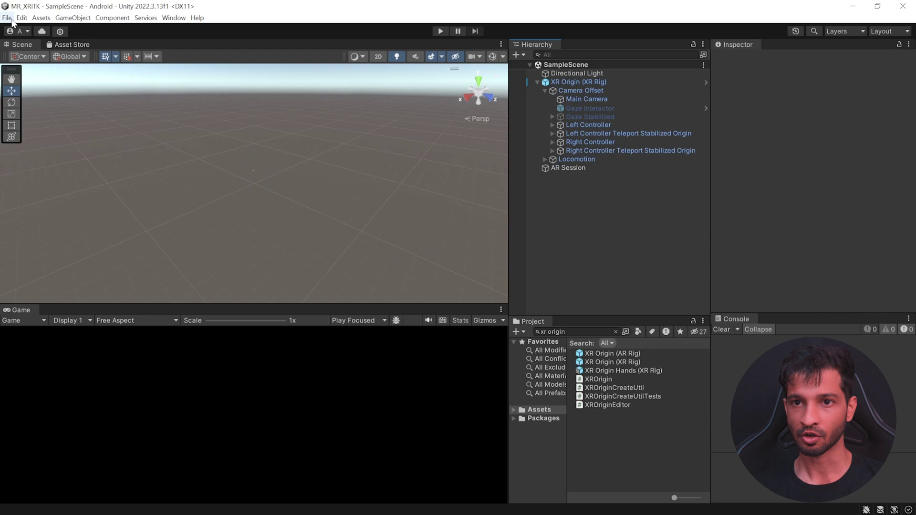
Add the open Scenes/SampleScene to the Build Settings scene list
{"action": "left_click", "coordinate": [7, 18]}
{"action": "left_click", "coordinate": [54, 138]}
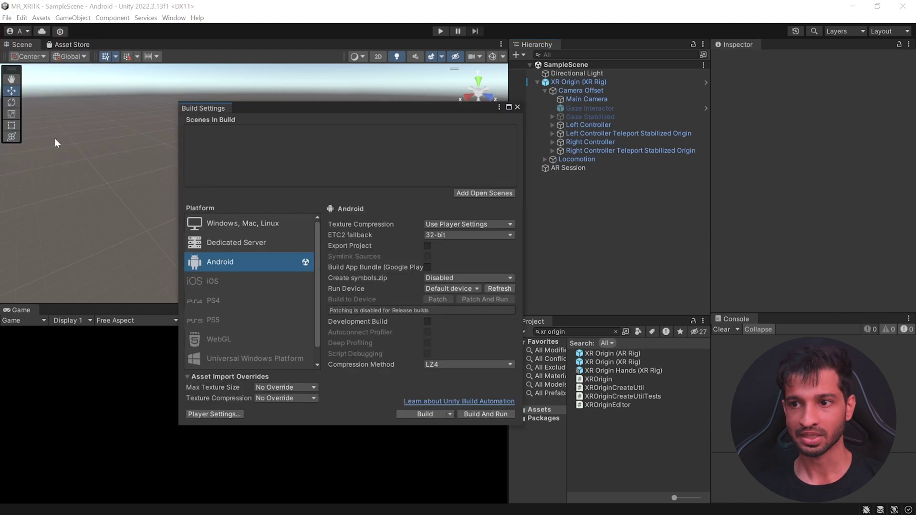
{"action": "left_click", "coordinate": [481, 192]}
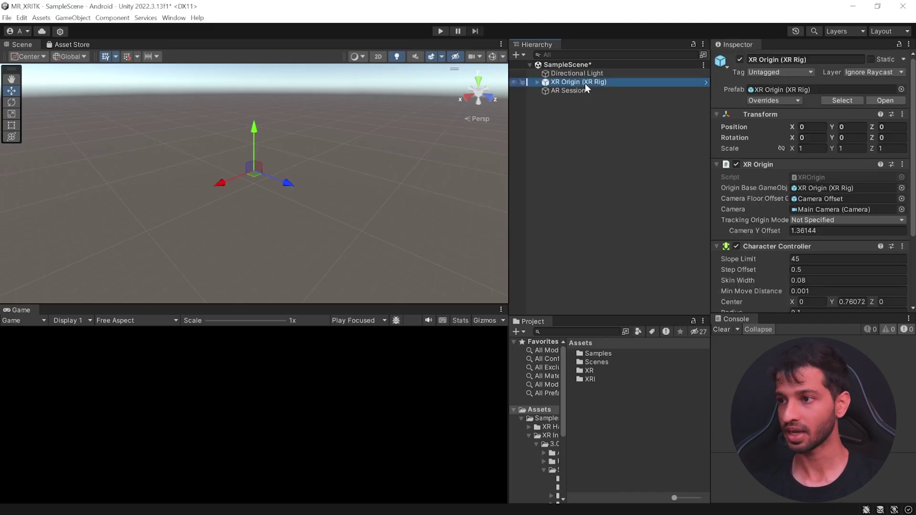
Add an AR Plane Manager component to XR Origin (XR Rig) by searching 'plane'
{"action": "scroll", "coordinate": [775, 170], "scroll_direction": "down", "scroll_amount": 20}
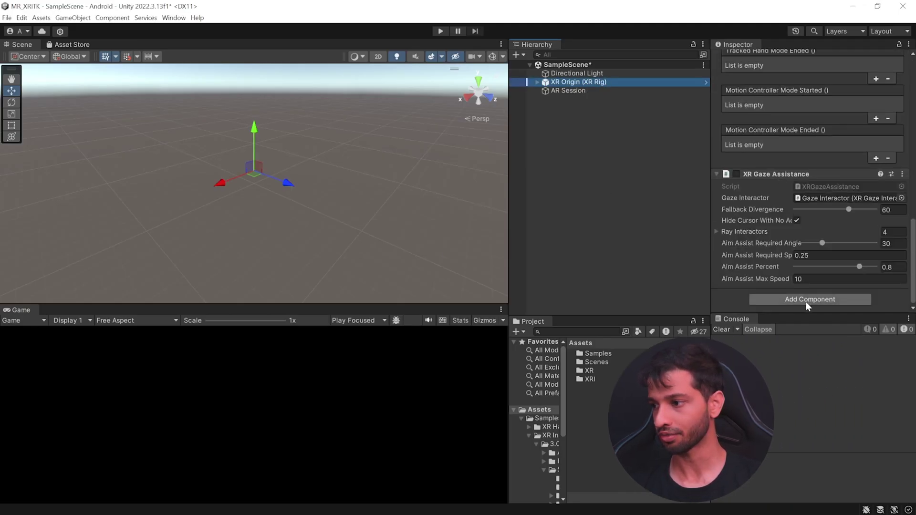
{"action": "left_click", "coordinate": [808, 299]}
{"action": "type", "text": "plane"}
{"action": "left_click", "coordinate": [777, 345]}
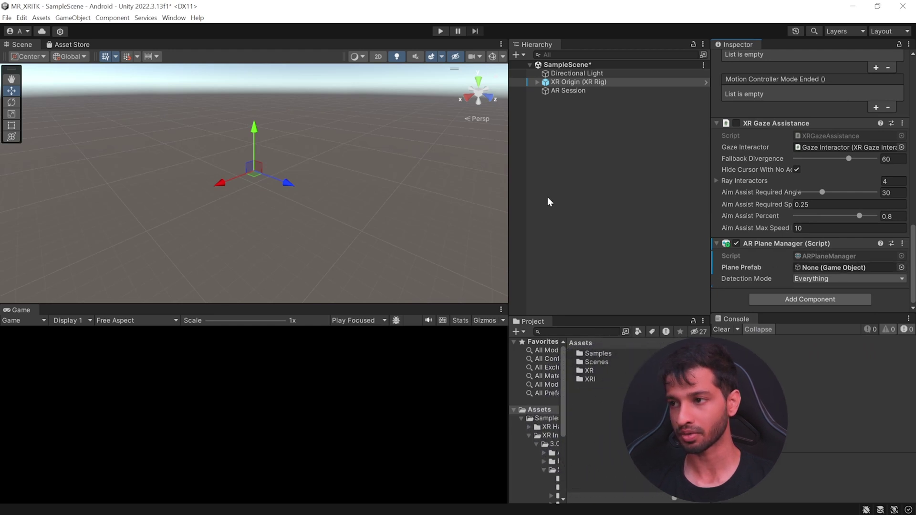
Create an XR > AR Default Plane in the Hierarchy and review its Inspector components
{"action": "right_click", "coordinate": [532, 113]}
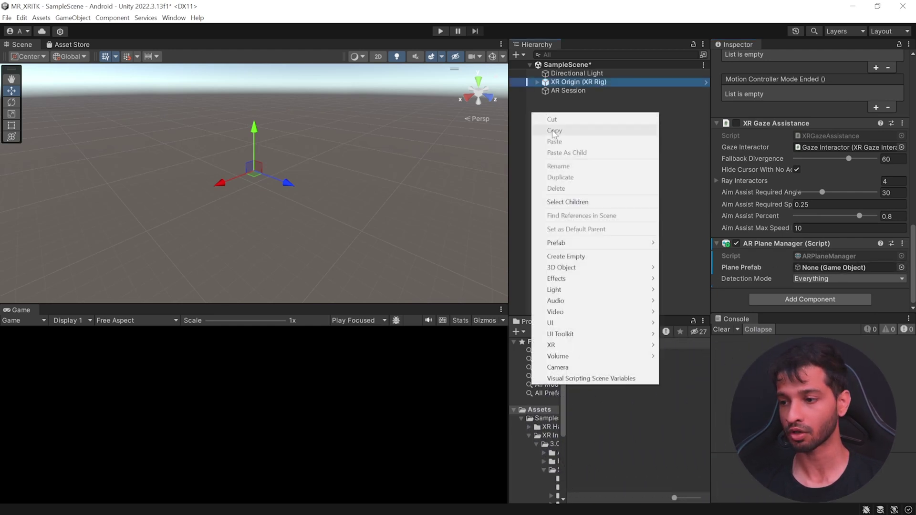
{"action": "mouse_move", "coordinate": [593, 346]}
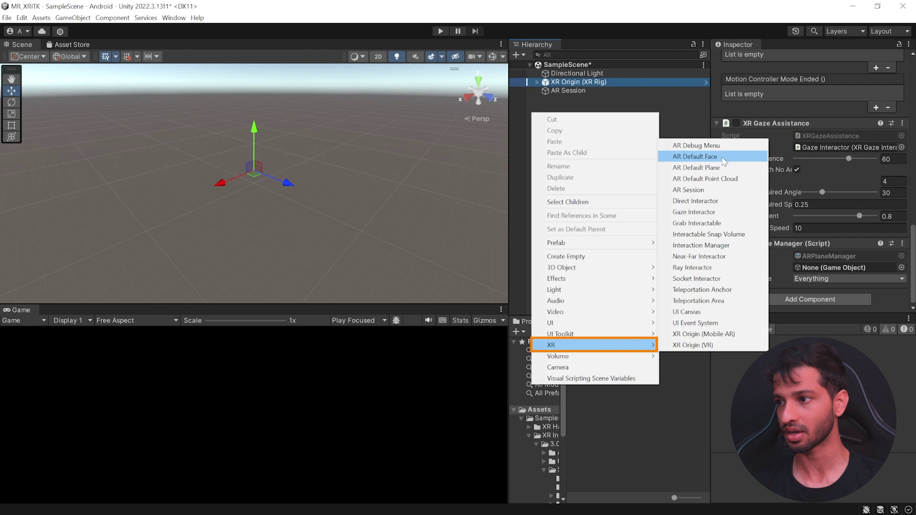
{"action": "left_click", "coordinate": [707, 168]}
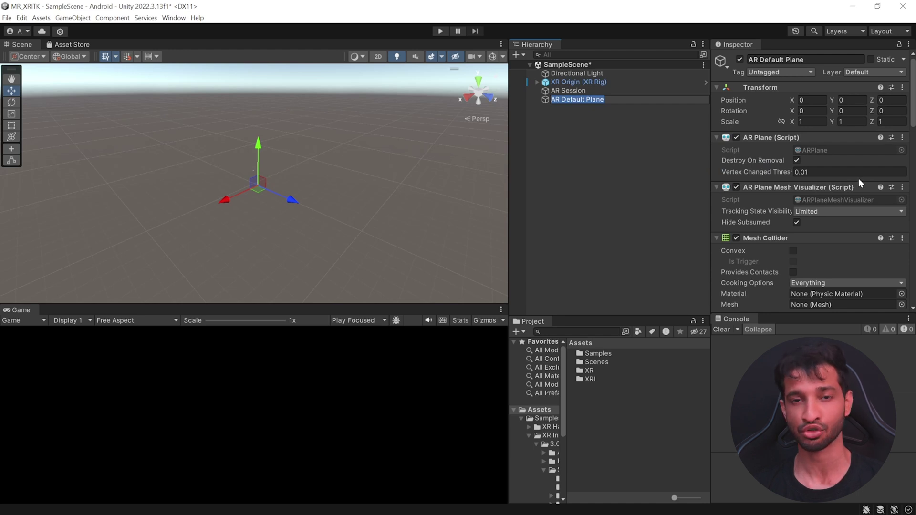
{"action": "scroll", "coordinate": [857, 178], "scroll_direction": "down", "scroll_amount": 10}
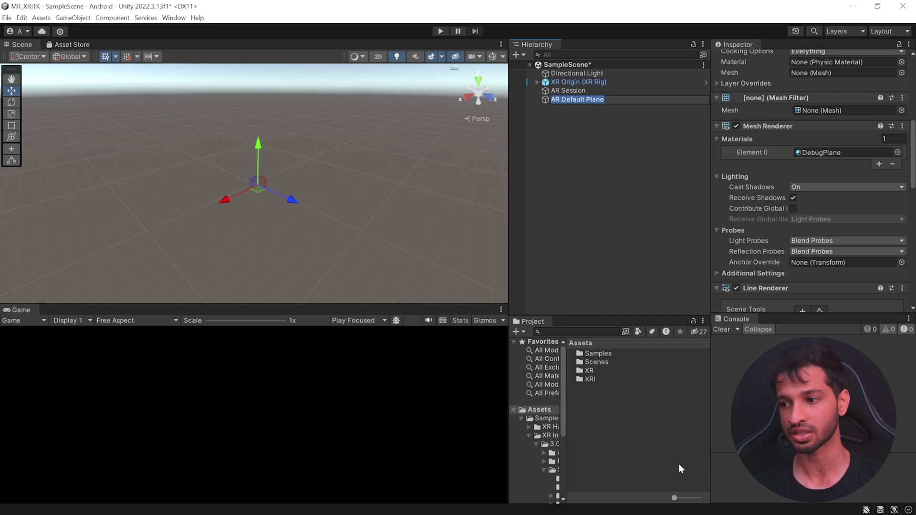
Create a new material asset named PlaneMaterial in the Project panel
{"action": "right_click", "coordinate": [576, 403]}
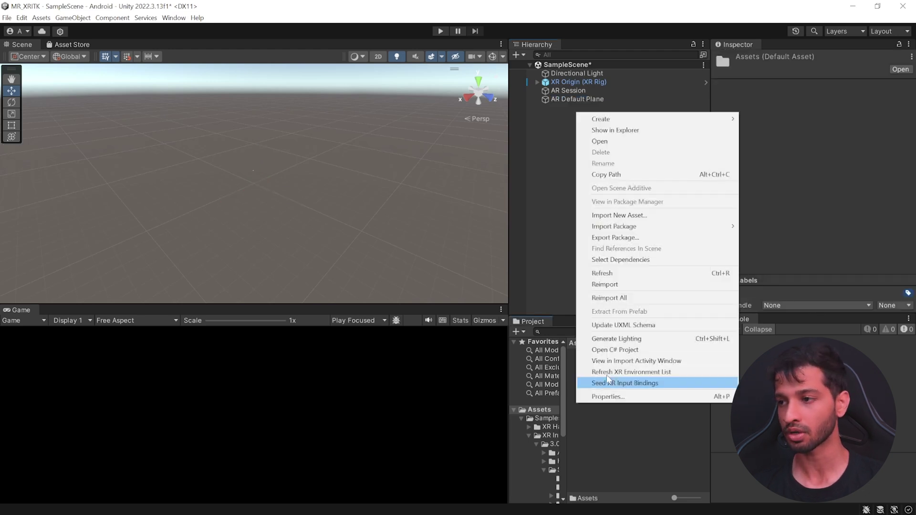
{"action": "mouse_move", "coordinate": [620, 119]}
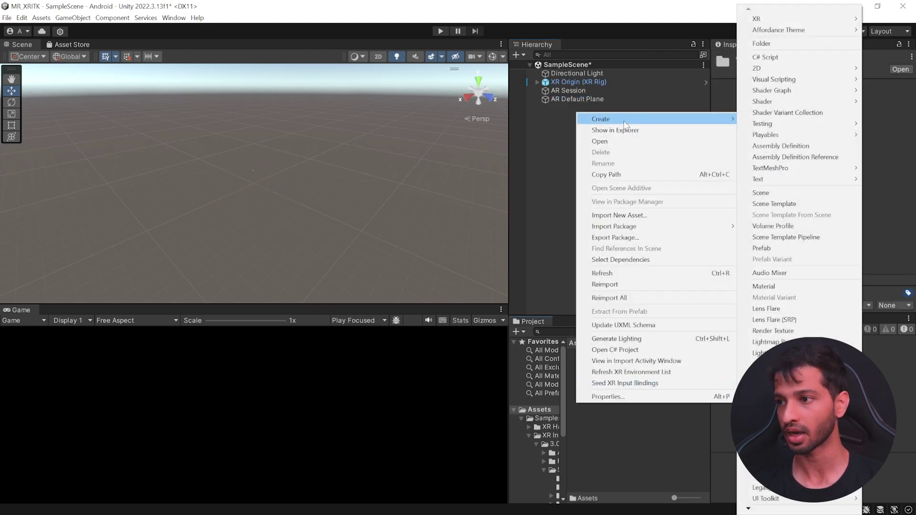
{"action": "left_click", "coordinate": [773, 286]}
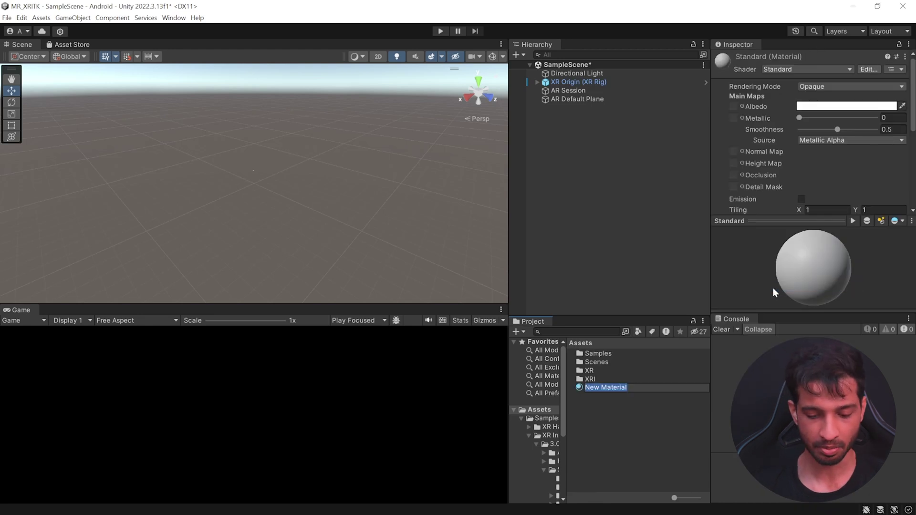
{"action": "type", "text": "PlaneMaterial"}
{"action": "key", "text": "Return"}
Set PlaneMaterial to Transparent rendering with a light blue albedo at alpha 25
{"action": "left_click", "coordinate": [822, 87]}
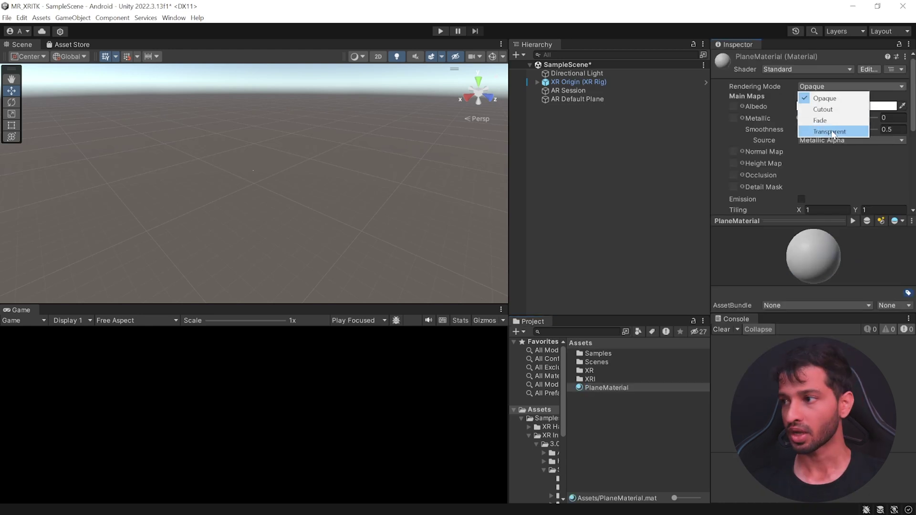
{"action": "left_click", "coordinate": [831, 131]}
{"action": "left_click", "coordinate": [825, 106]}
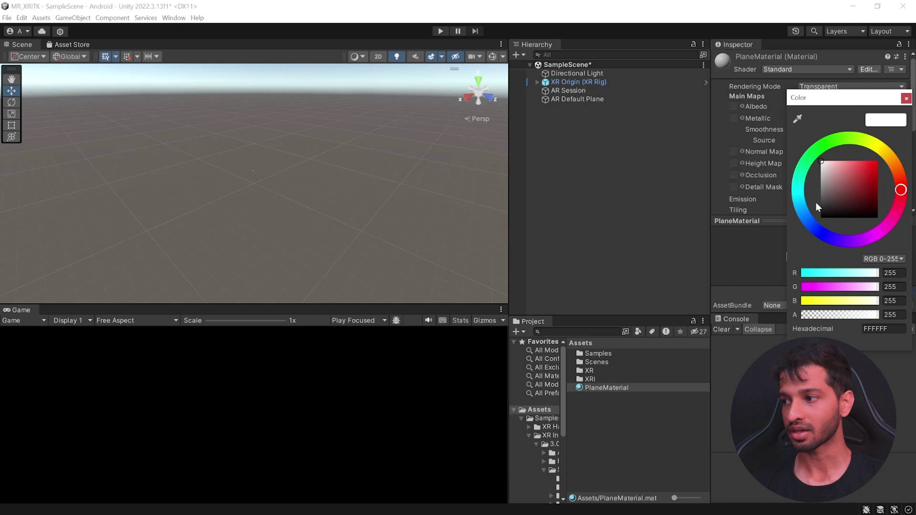
{"action": "left_click", "coordinate": [799, 204]}
{"action": "mouse_move", "coordinate": [842, 165]}
{"action": "left_mouse_down"}
{"action": "mouse_move", "coordinate": [863, 165]}
{"action": "mouse_move", "coordinate": [854, 168]}
{"action": "left_mouse_up"}
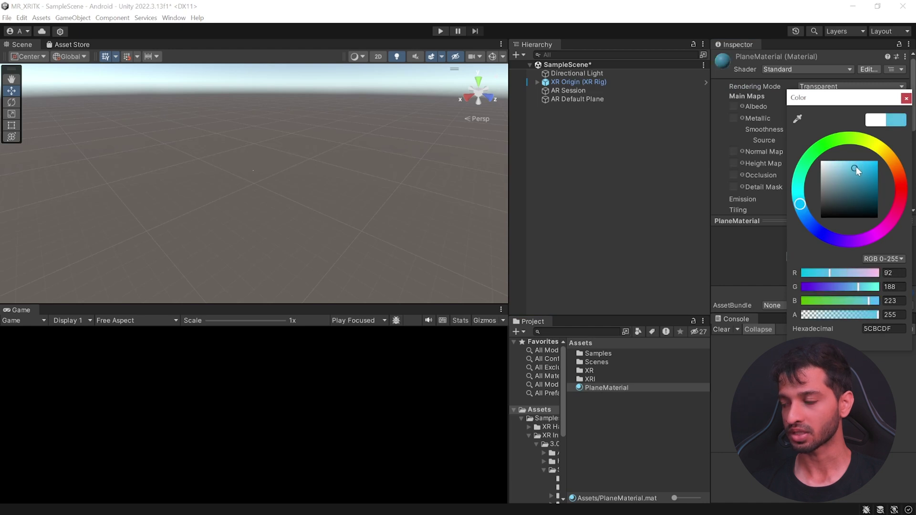
{"action": "left_click", "coordinate": [816, 315]}
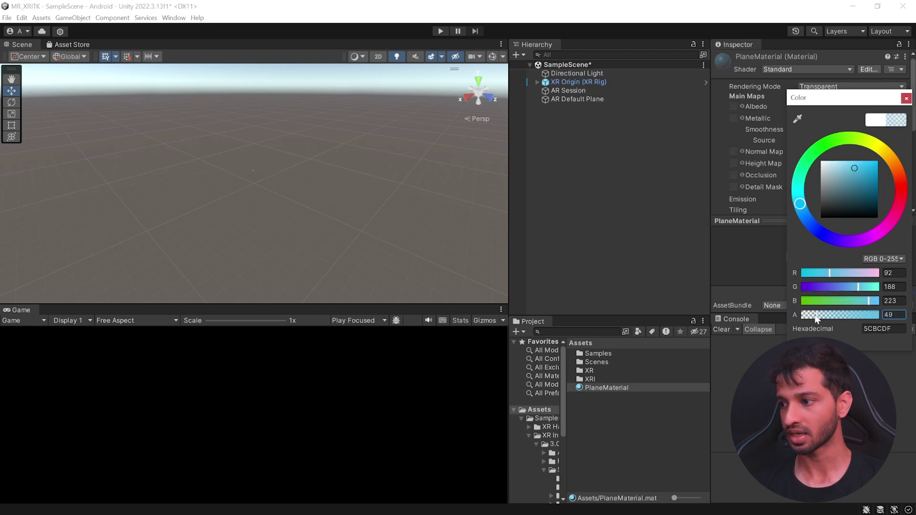
{"action": "left_click_drag", "start_coordinate": [805, 316], "coordinate": [808, 317]}
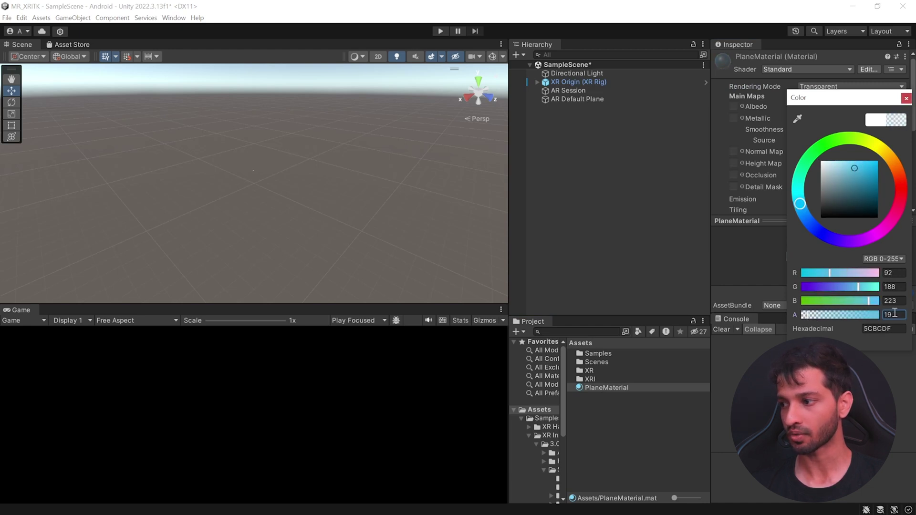
{"action": "type", "text": "25"}
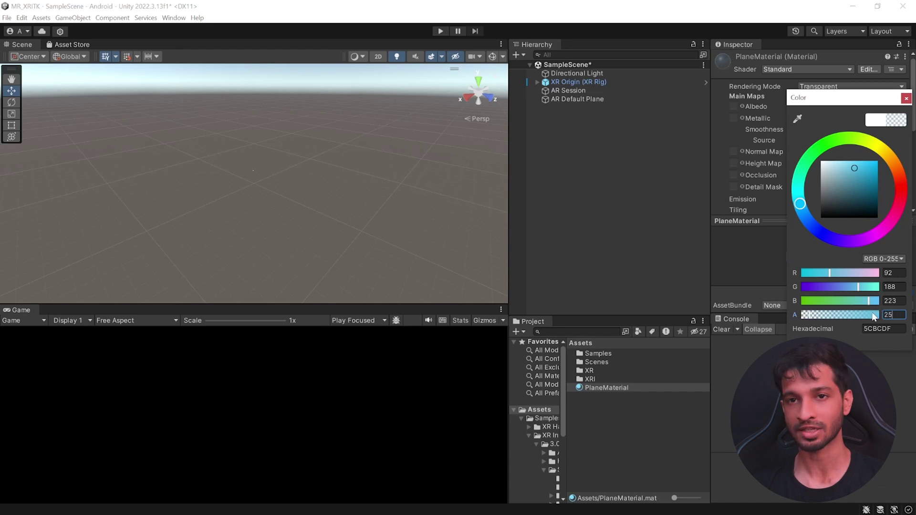
{"action": "left_click", "coordinate": [906, 98]}
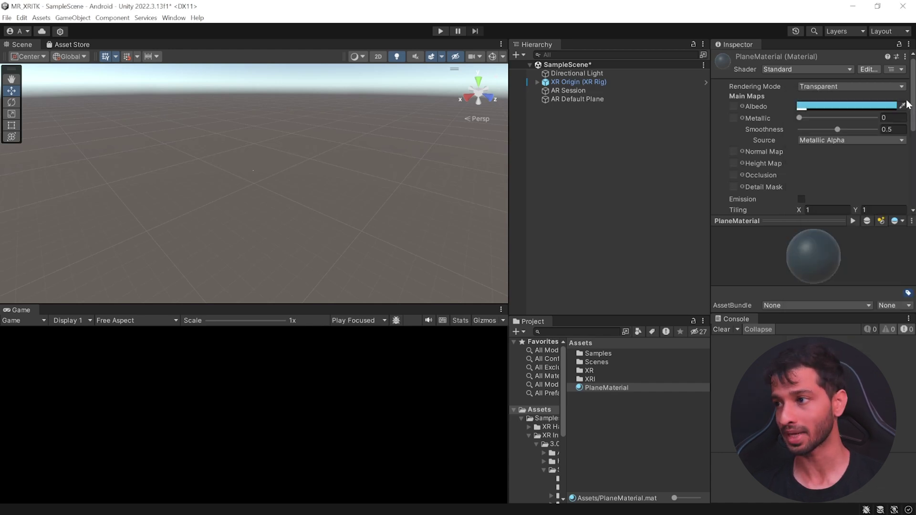
Assign PlaneMaterial to the AR Default Plane's Mesh Renderer Element 0
{"action": "left_click", "coordinate": [588, 99]}
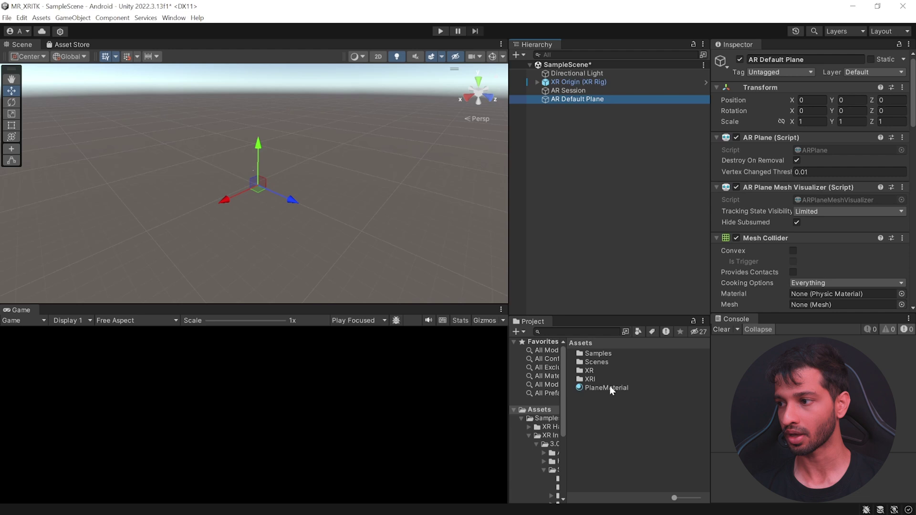
{"action": "scroll", "coordinate": [811, 191], "scroll_direction": "down", "scroll_amount": 10}
{"action": "left_click_drag", "start_coordinate": [610, 389], "coordinate": [817, 143]}
Make the Line Renderer colour gradient solid light blue by deleting its black end key
{"action": "scroll", "coordinate": [811, 181], "scroll_direction": "down", "scroll_amount": 5}
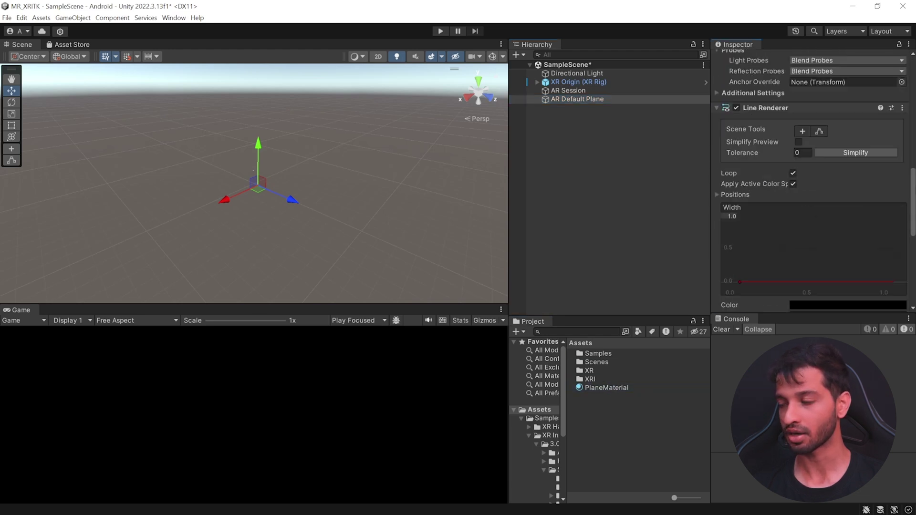
{"action": "scroll", "coordinate": [824, 218], "scroll_direction": "down", "scroll_amount": 4}
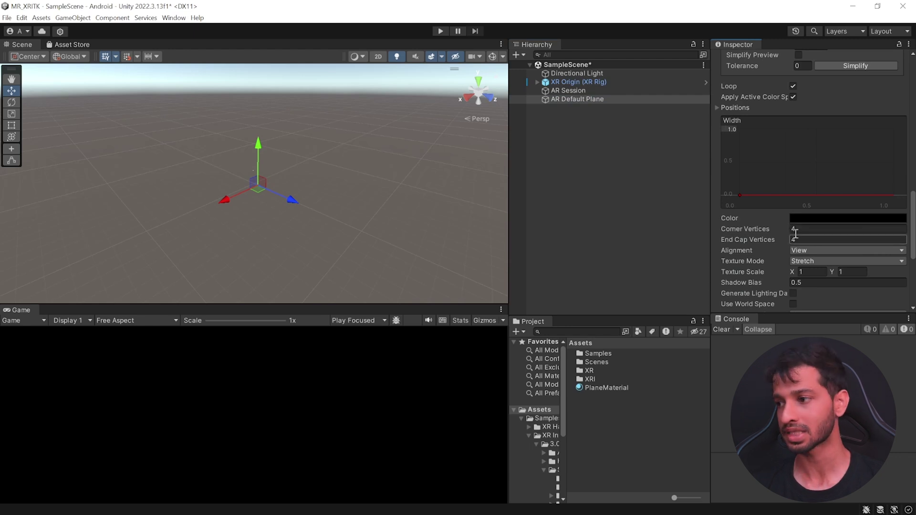
{"action": "left_click", "coordinate": [823, 218]}
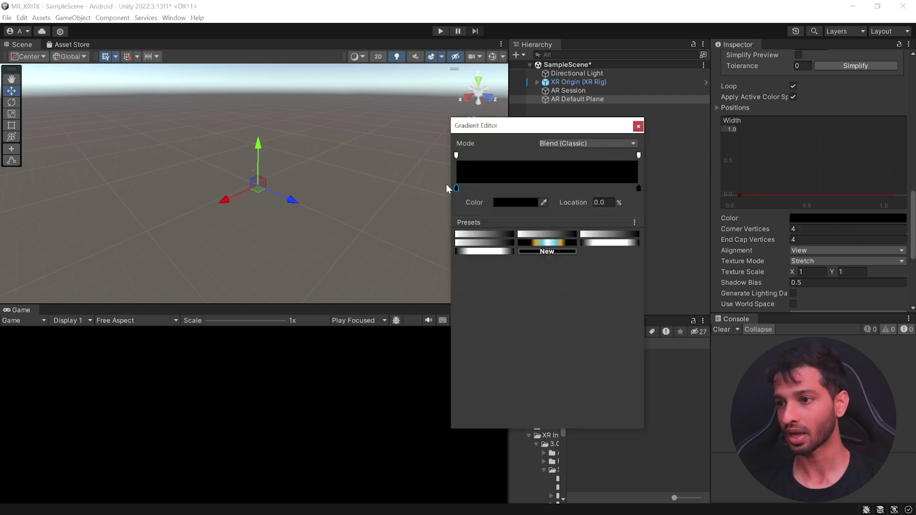
{"action": "left_click", "coordinate": [513, 202]}
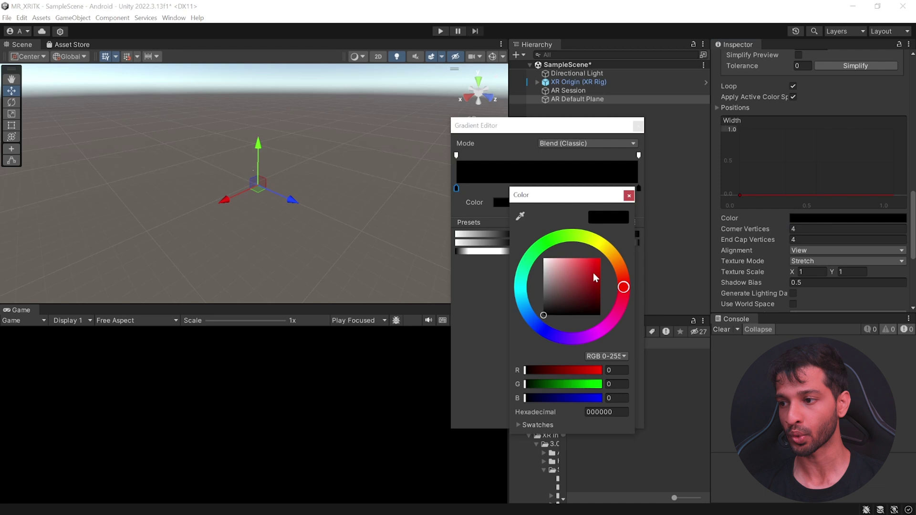
{"action": "left_click", "coordinate": [524, 308]}
{"action": "left_click", "coordinate": [573, 265]}
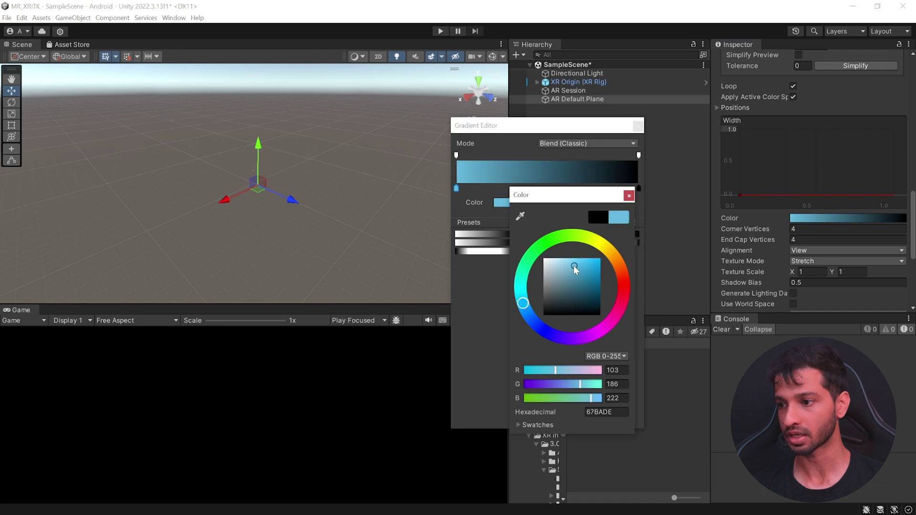
{"action": "left_click", "coordinate": [629, 196]}
{"action": "left_click", "coordinate": [639, 189]}
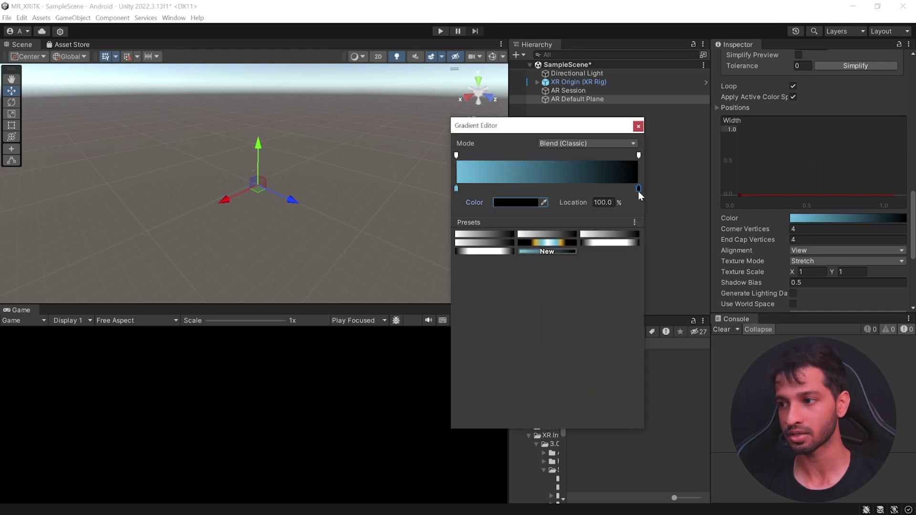
{"action": "key", "text": "Delete"}
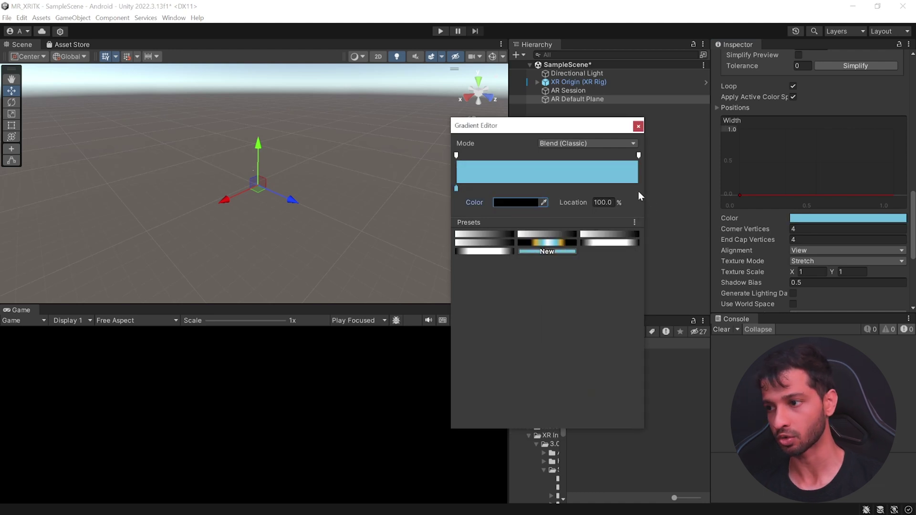
{"action": "left_click", "coordinate": [638, 125]}
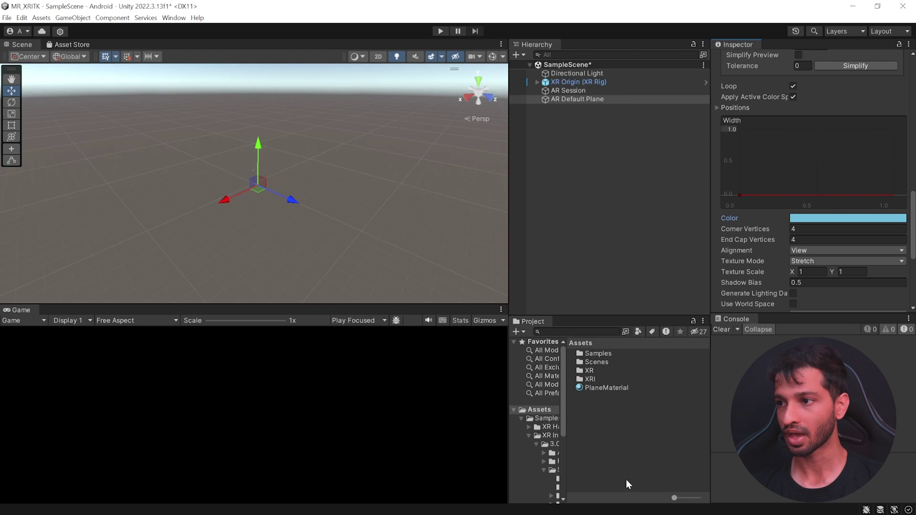
Create a new Prefabs folder in Assets
{"action": "right_click", "coordinate": [587, 402]}
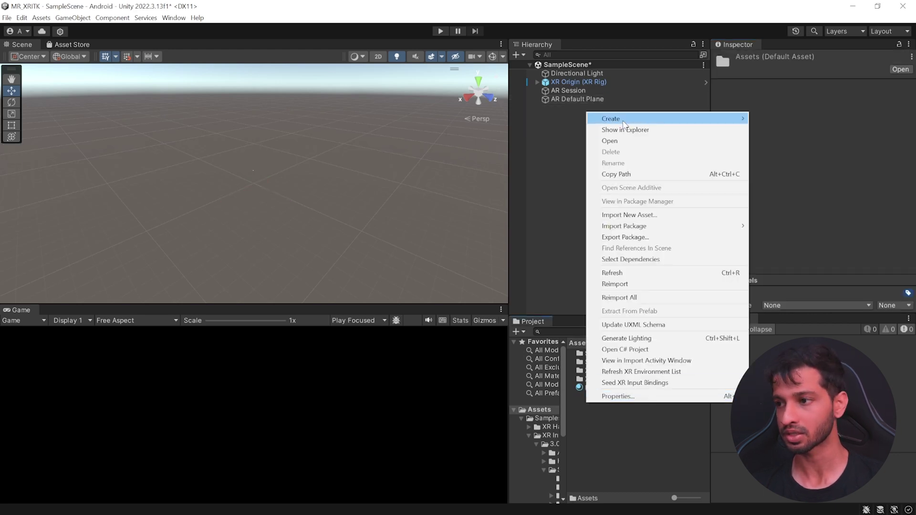
{"action": "mouse_move", "coordinate": [668, 118]}
{"action": "left_click", "coordinate": [805, 47]}
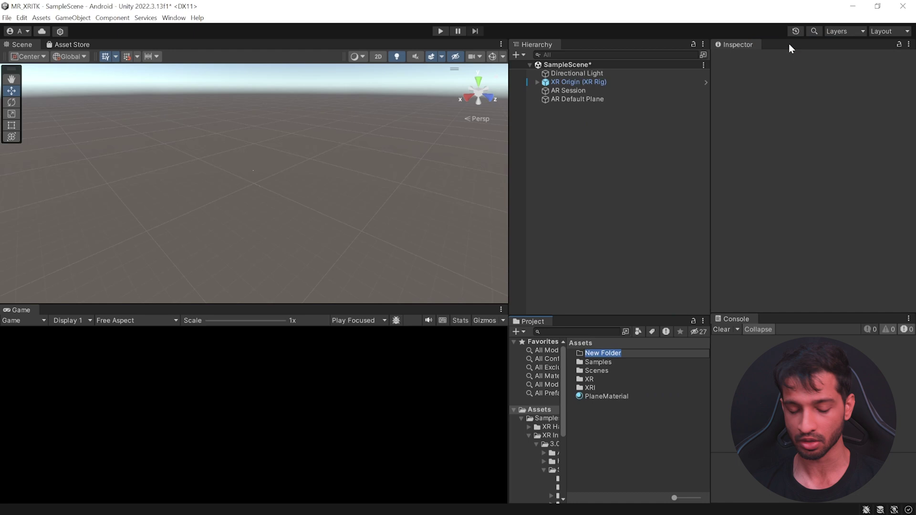
{"action": "type", "text": "Prefabs"}
{"action": "key", "text": "Return"}
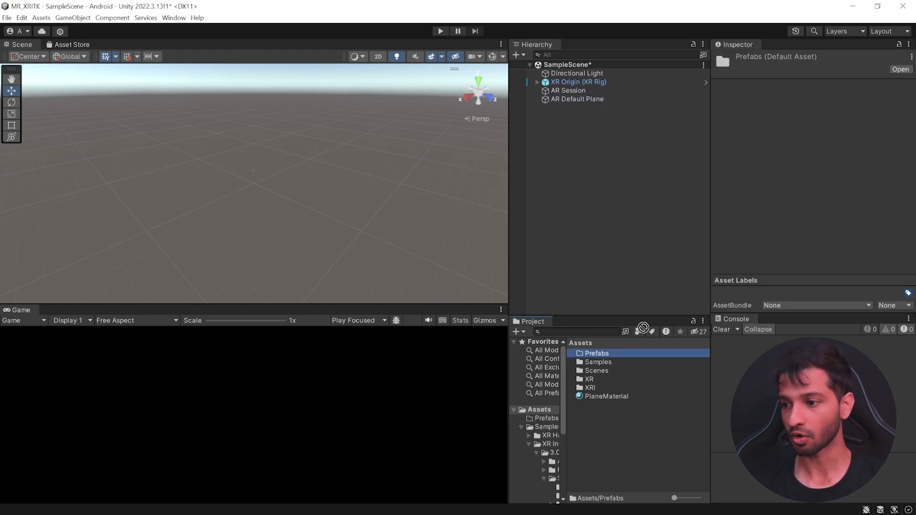
Save AR Default Plane as a prefab in Prefabs and delete it from the scene
{"action": "left_click_drag", "start_coordinate": [609, 355], "coordinate": [602, 354]}
{"action": "left_click", "coordinate": [578, 97]}
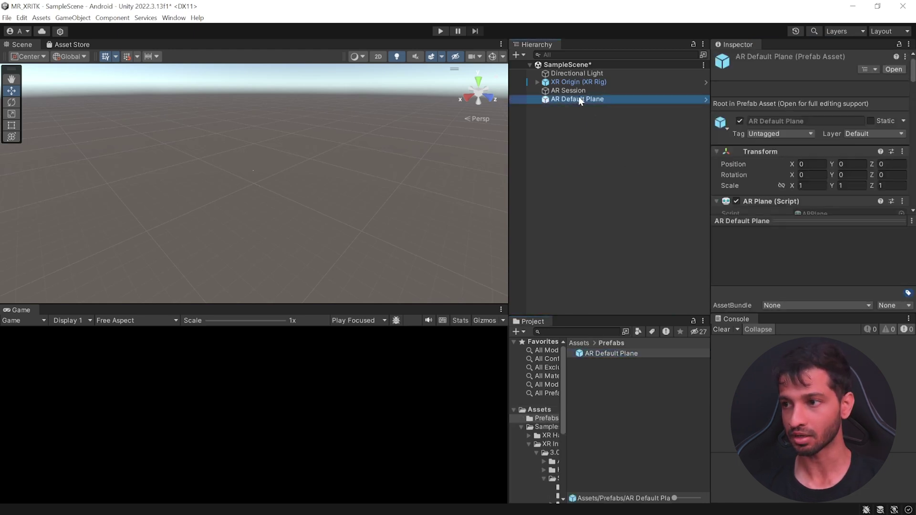
{"action": "key", "text": "Delete"}
Assign the AR Default Plane prefab to XR Origin's Plane Prefab field, then open Build Settings
{"action": "left_click", "coordinate": [572, 82]}
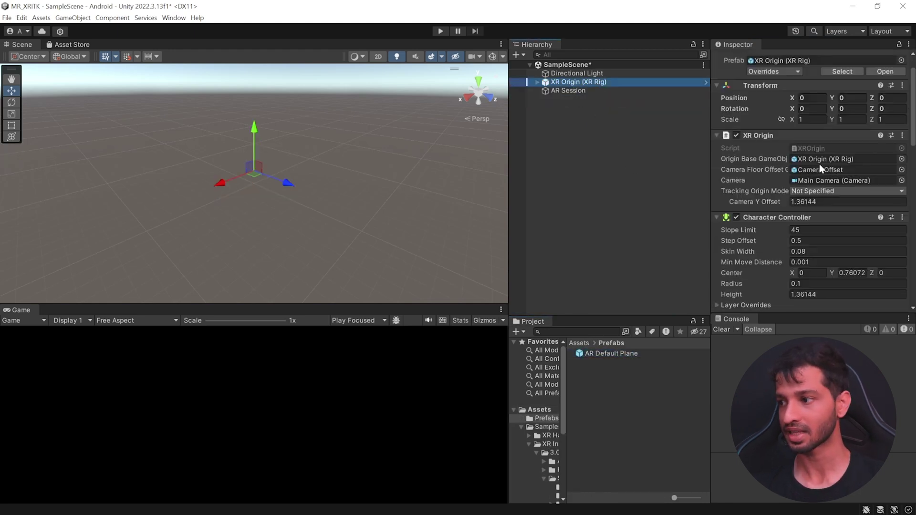
{"action": "scroll", "coordinate": [820, 164], "scroll_direction": "down", "scroll_amount": 10}
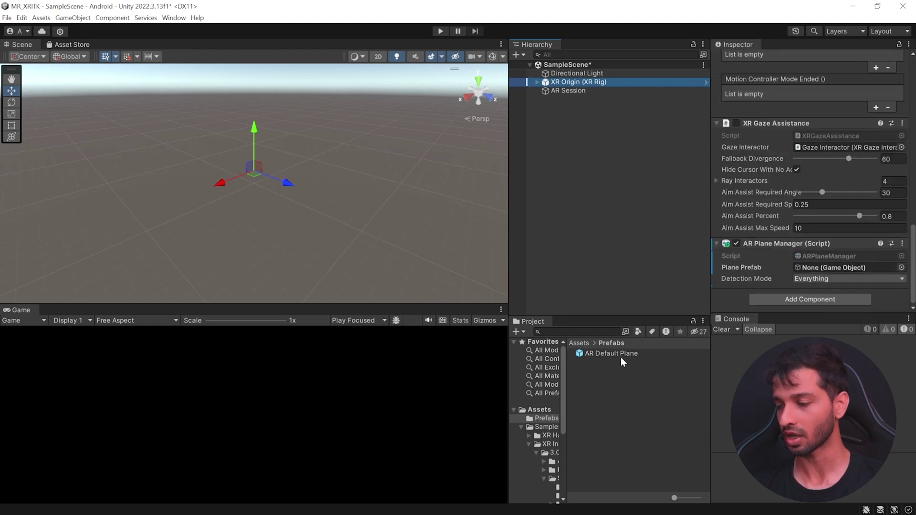
{"action": "left_click_drag", "start_coordinate": [608, 353], "coordinate": [825, 264]}
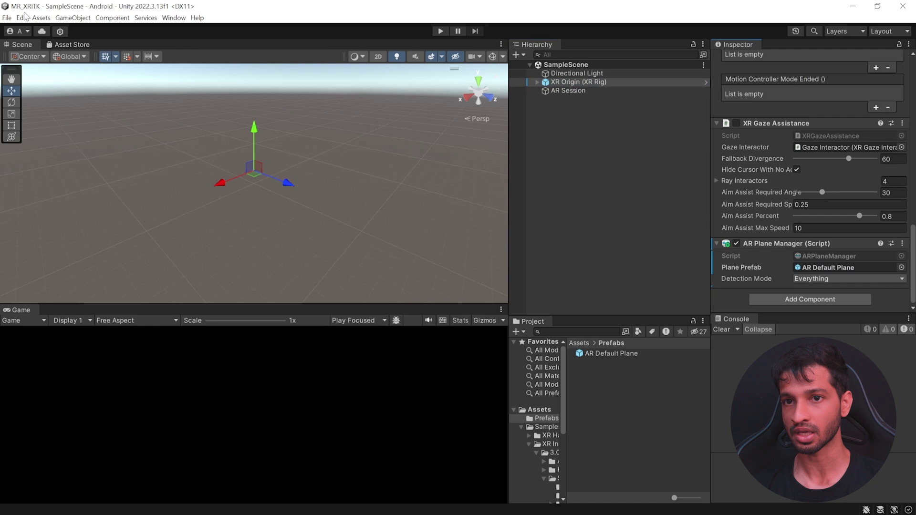
{"action": "left_click", "coordinate": [7, 18]}
{"action": "left_click", "coordinate": [62, 135]}
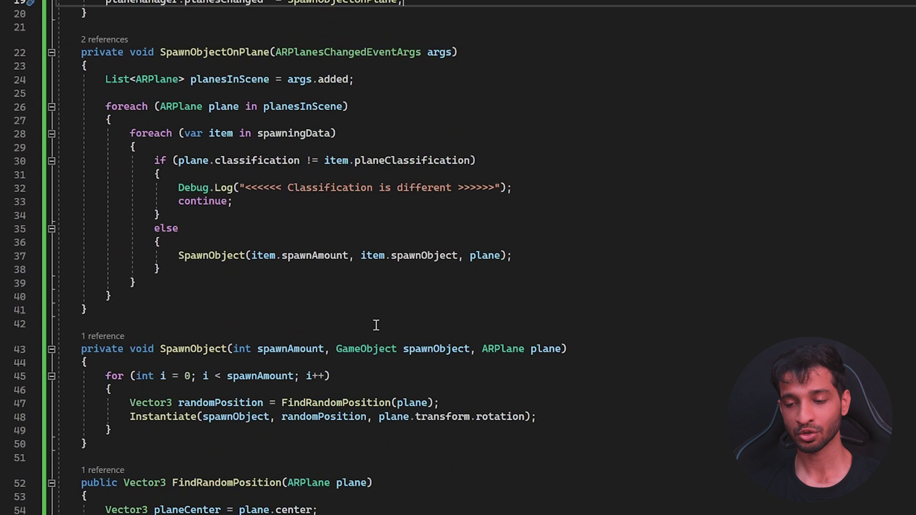
{"action": "scroll", "coordinate": [374, 323], "scroll_direction": "down", "scroll_amount": 8}
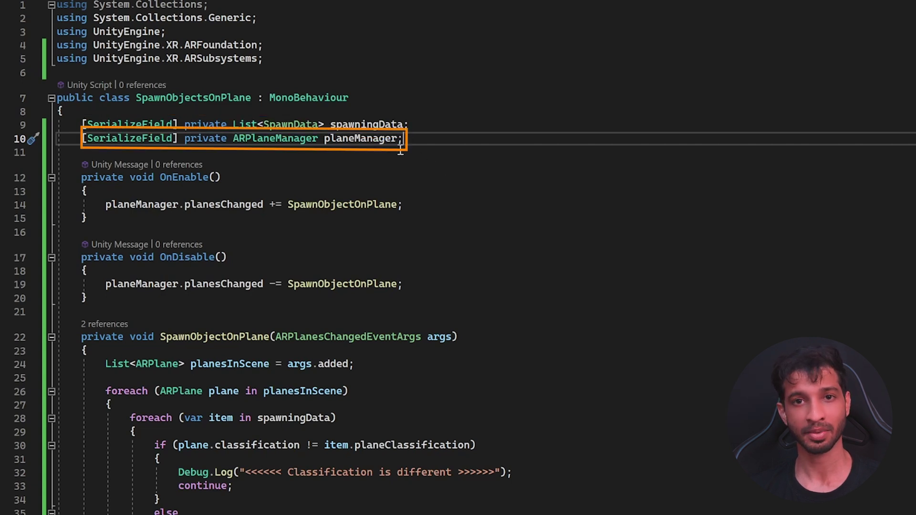
{"action": "scroll", "coordinate": [237, 138], "scroll_direction": "down", "scroll_amount": 1}
{"action": "left_click", "coordinate": [237, 137]}
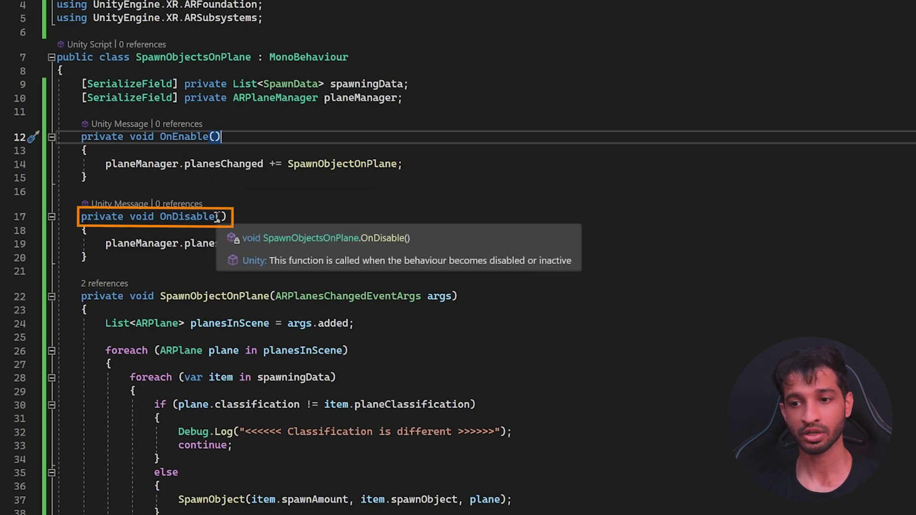
{"action": "scroll", "coordinate": [265, 248], "scroll_direction": "down", "scroll_amount": 2}
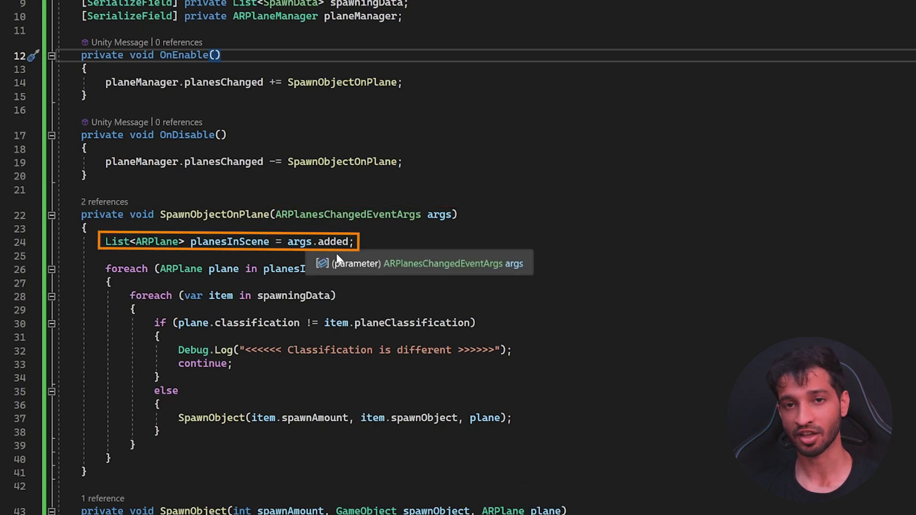
{"action": "scroll", "coordinate": [229, 236], "scroll_direction": "down", "scroll_amount": 1}
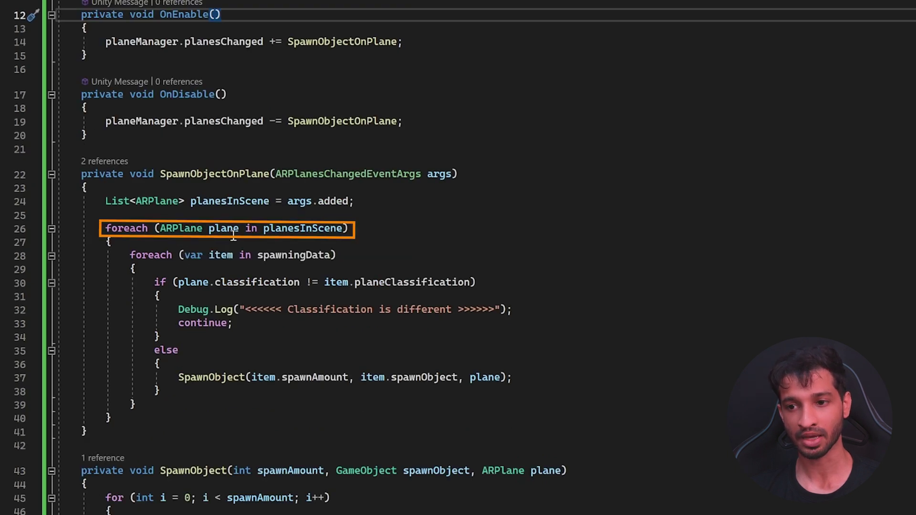
{"action": "scroll", "coordinate": [233, 236], "scroll_direction": "down", "scroll_amount": 1}
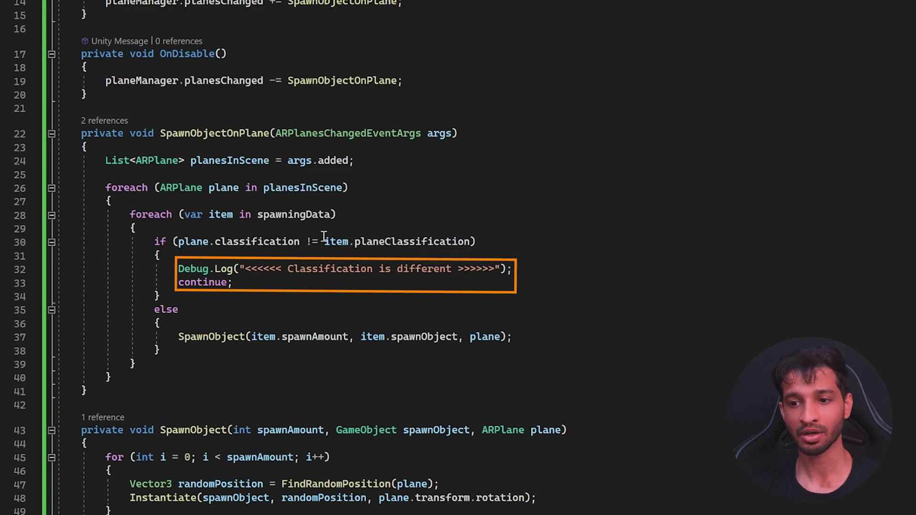
{"action": "scroll", "coordinate": [323, 236], "scroll_direction": "down", "scroll_amount": 2}
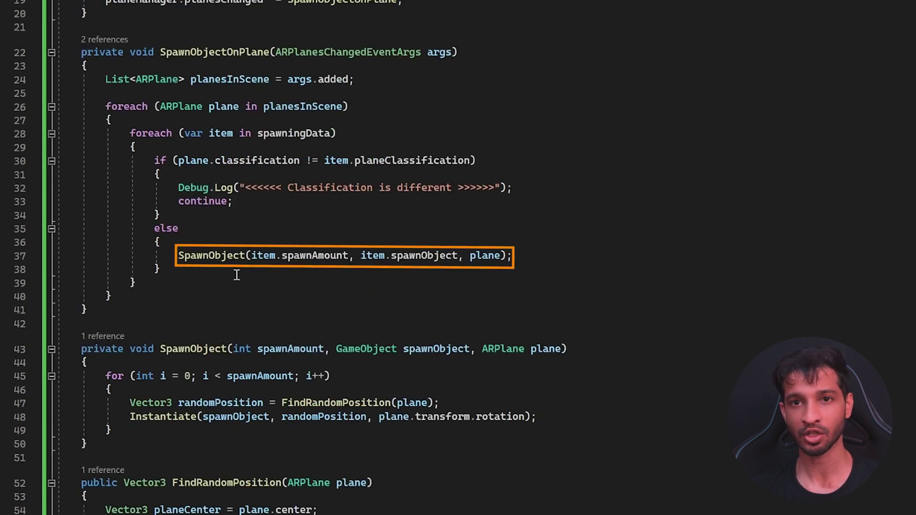
{"action": "scroll", "coordinate": [329, 252], "scroll_direction": "down", "scroll_amount": 4}
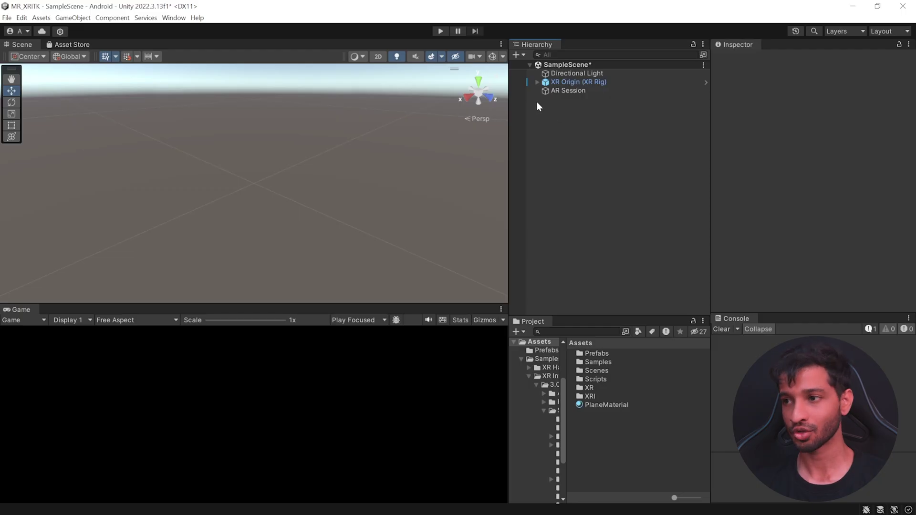
Create an empty object named ObjectSpawner with the Spawn Objects On Plane script
{"action": "right_click", "coordinate": [537, 102]}
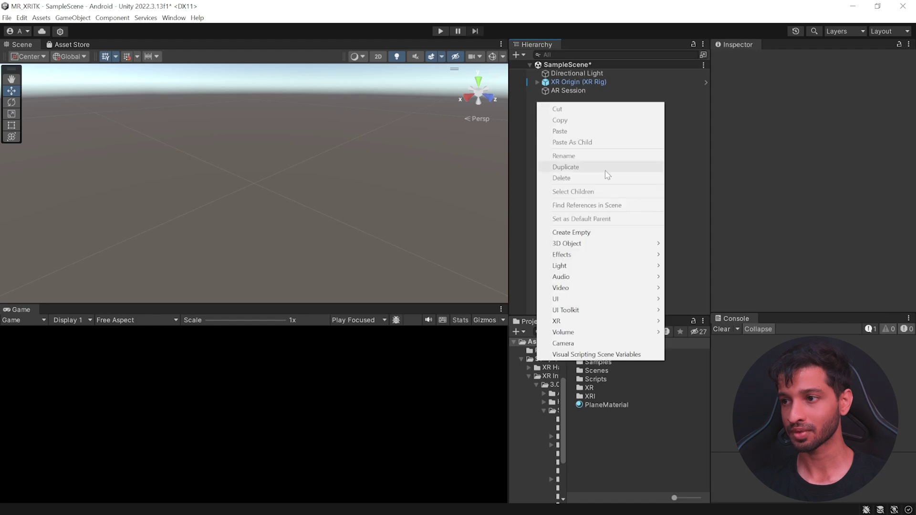
{"action": "left_click", "coordinate": [595, 232]}
{"action": "type", "text": "ObjectSpawner"}
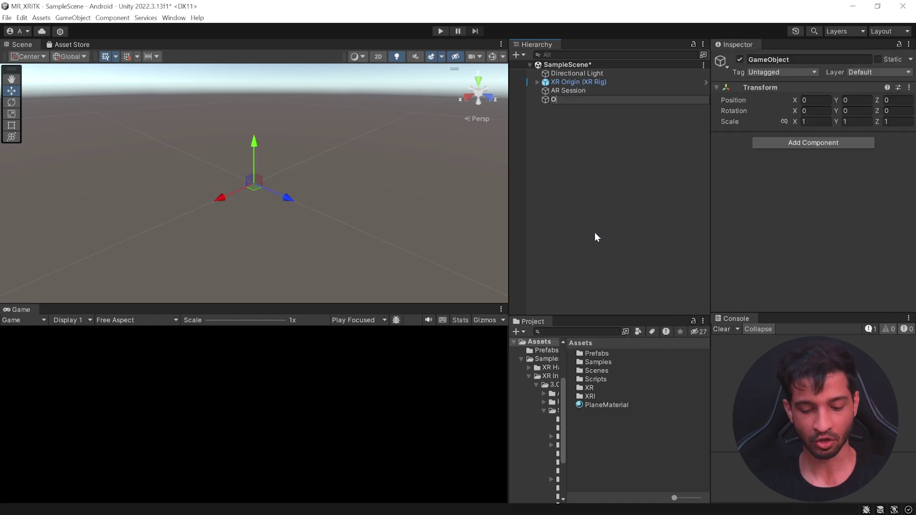
{"action": "key", "text": "Return"}
{"action": "left_click", "coordinate": [813, 142]}
{"action": "type", "text": "obje"}
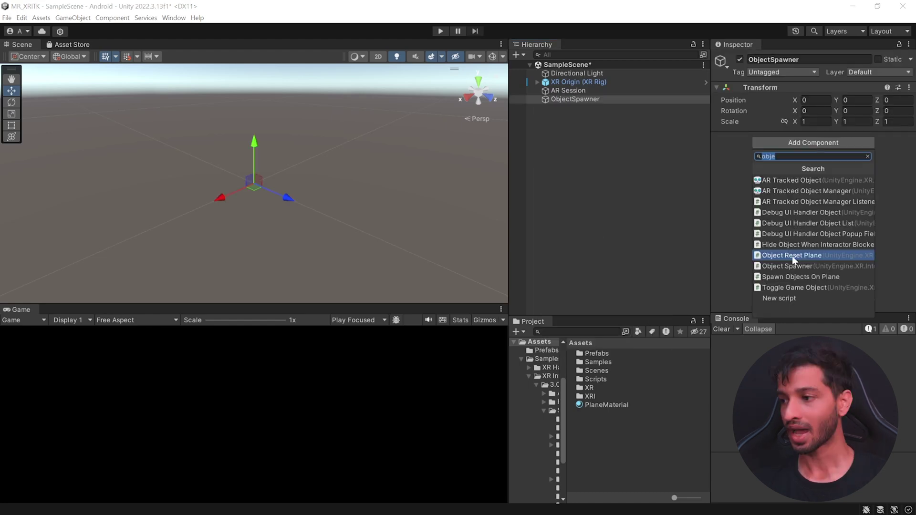
{"action": "left_click", "coordinate": [846, 277]}
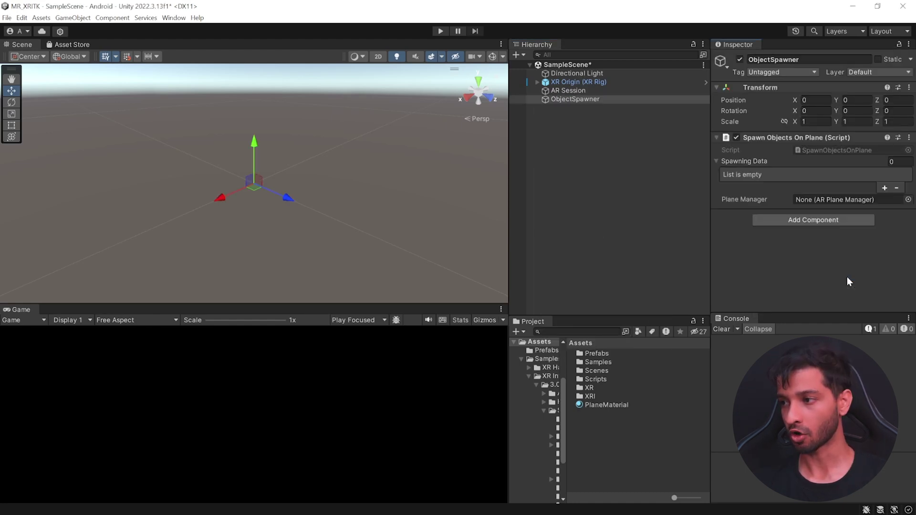
Add Spawning Data entries for Wall with spawn amount 1, and for Floor
{"action": "left_click", "coordinate": [884, 188]}
{"action": "left_click", "coordinate": [882, 187]}
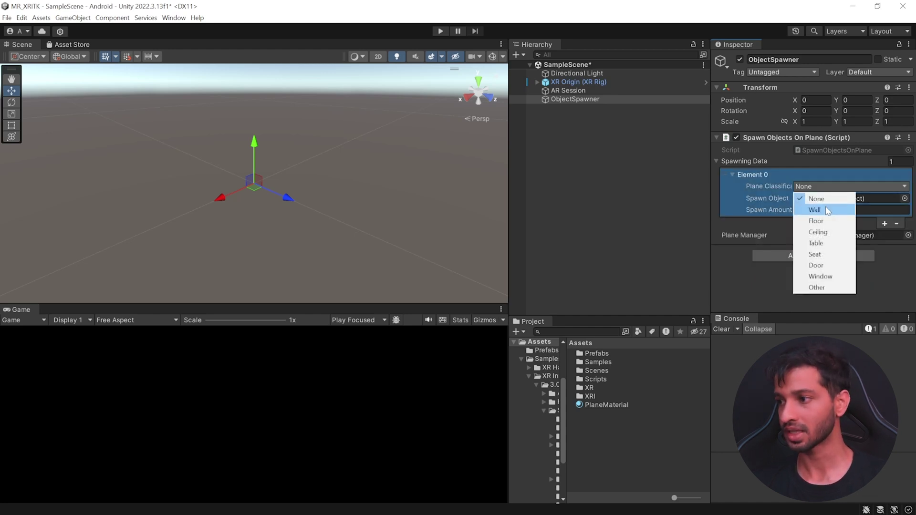
{"action": "left_click", "coordinate": [822, 207]}
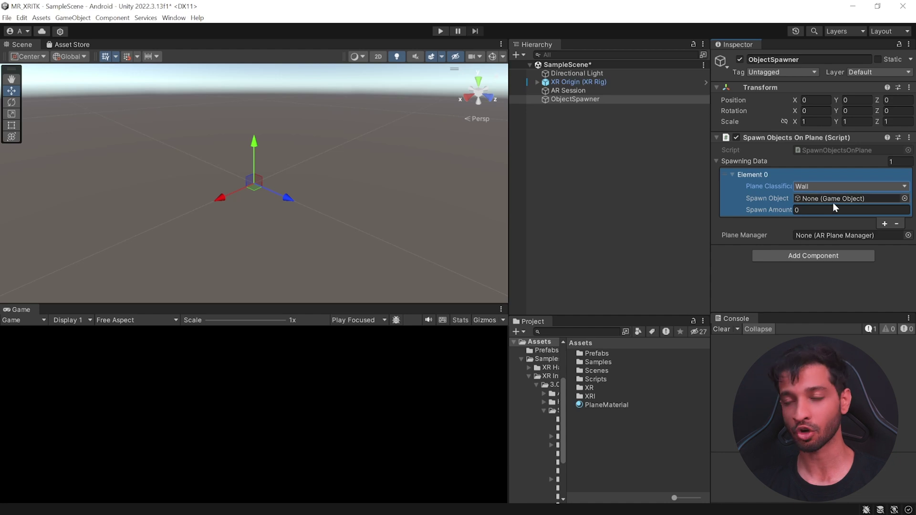
{"action": "left_click", "coordinate": [819, 209]}
{"action": "type", "text": "1"}
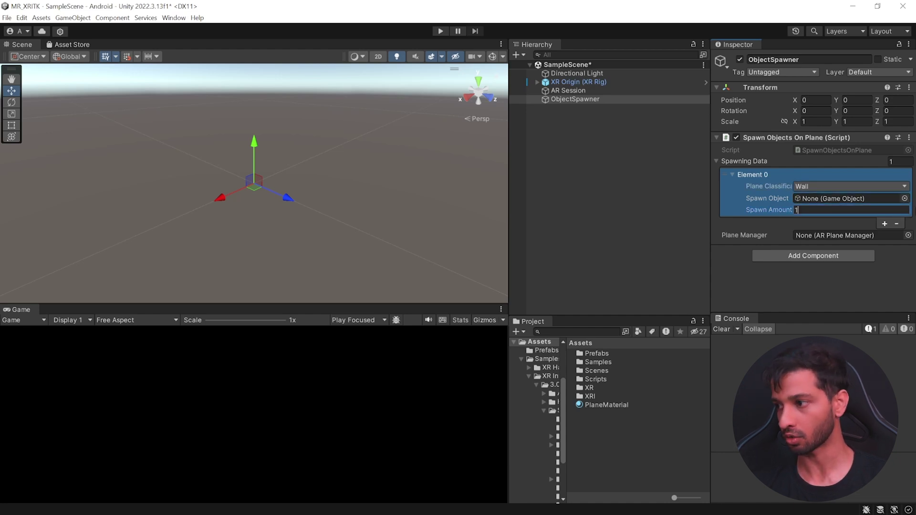
{"action": "left_click", "coordinate": [884, 224]}
{"action": "left_click", "coordinate": [809, 239]}
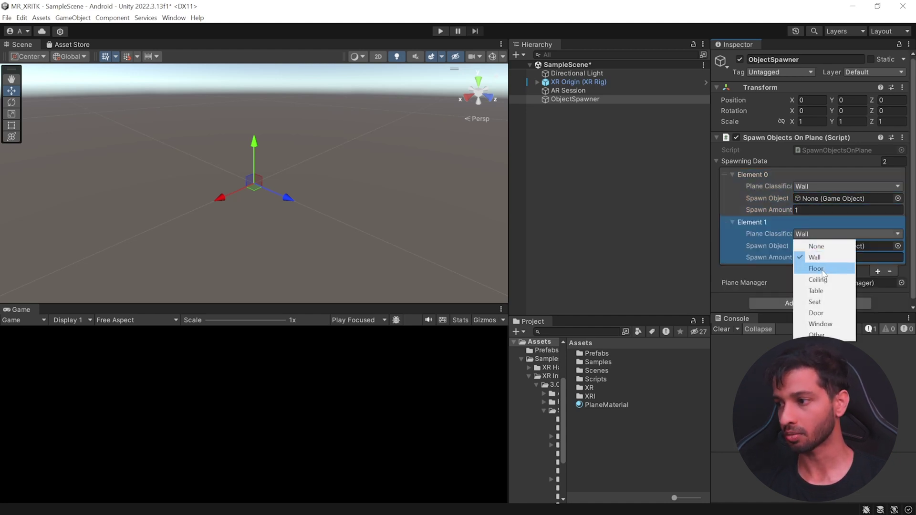
{"action": "left_click", "coordinate": [823, 269]}
Add Ceiling and Table entries to the Spawning Data list
{"action": "left_click", "coordinate": [878, 270]}
{"action": "left_click", "coordinate": [845, 285]}
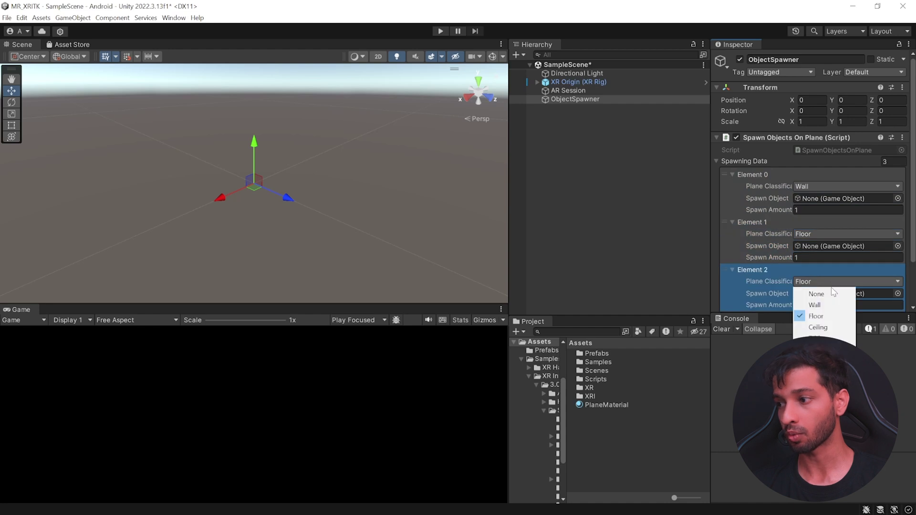
{"action": "left_click", "coordinate": [814, 327]}
{"action": "scroll", "coordinate": [877, 276], "scroll_direction": "down", "scroll_amount": 2}
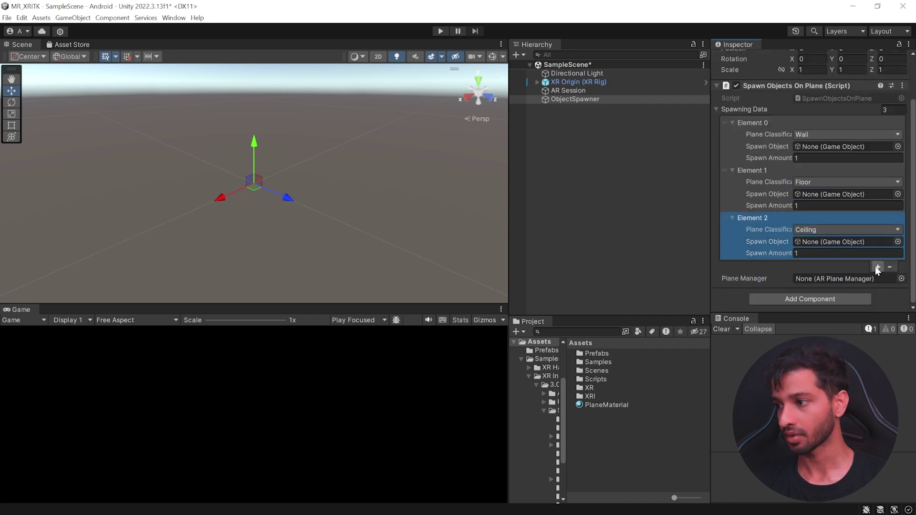
{"action": "left_click", "coordinate": [877, 267]}
{"action": "left_click", "coordinate": [833, 278]}
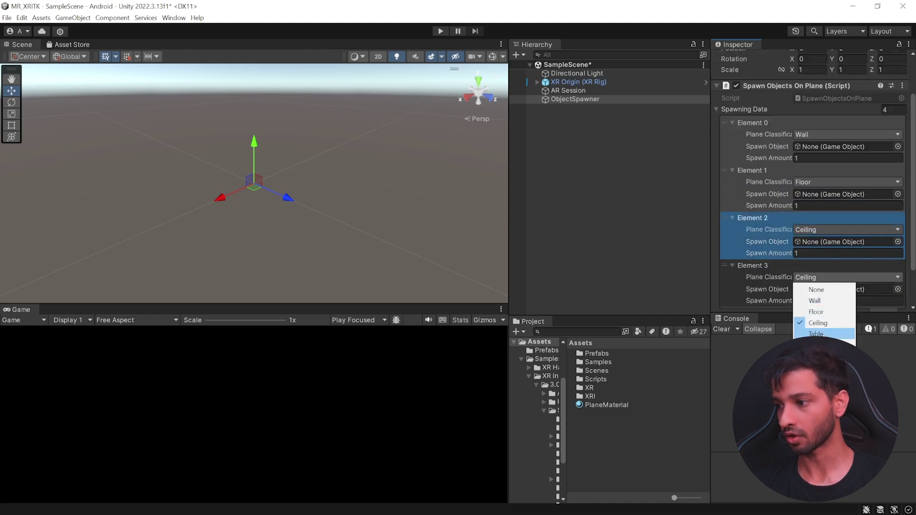
{"action": "left_click", "coordinate": [817, 333]}
{"action": "scroll", "coordinate": [811, 288], "scroll_direction": "down", "scroll_amount": 2}
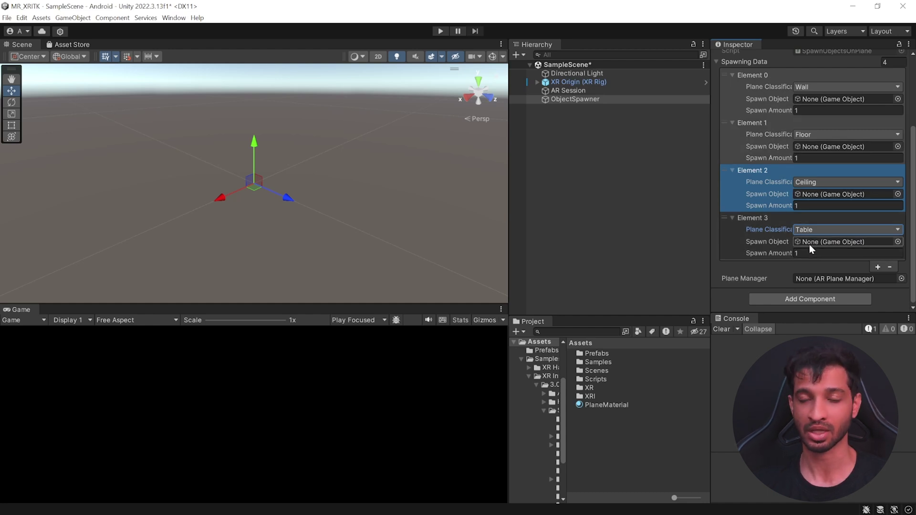
Add a 3D Cube to the scene and scale it to 0.2, 0.04, 0.2
{"action": "right_click", "coordinate": [533, 117]}
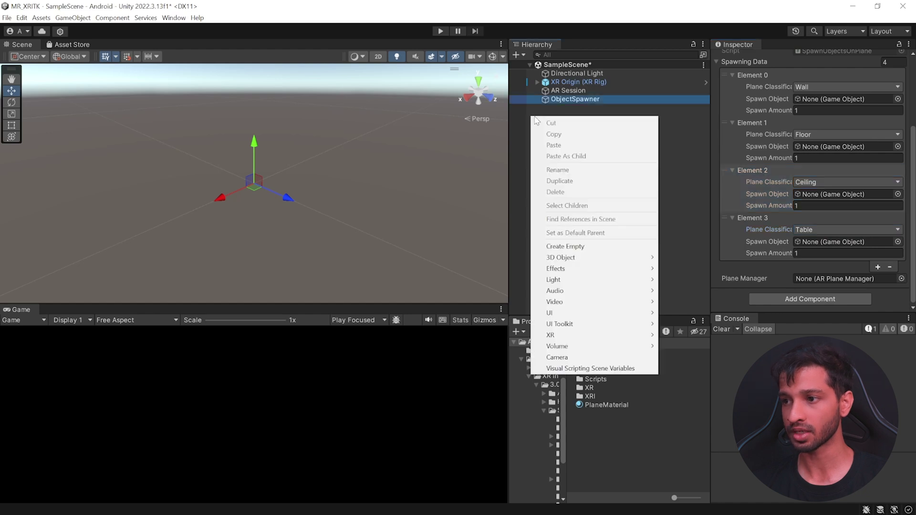
{"action": "mouse_move", "coordinate": [570, 258]}
{"action": "left_click", "coordinate": [694, 258]}
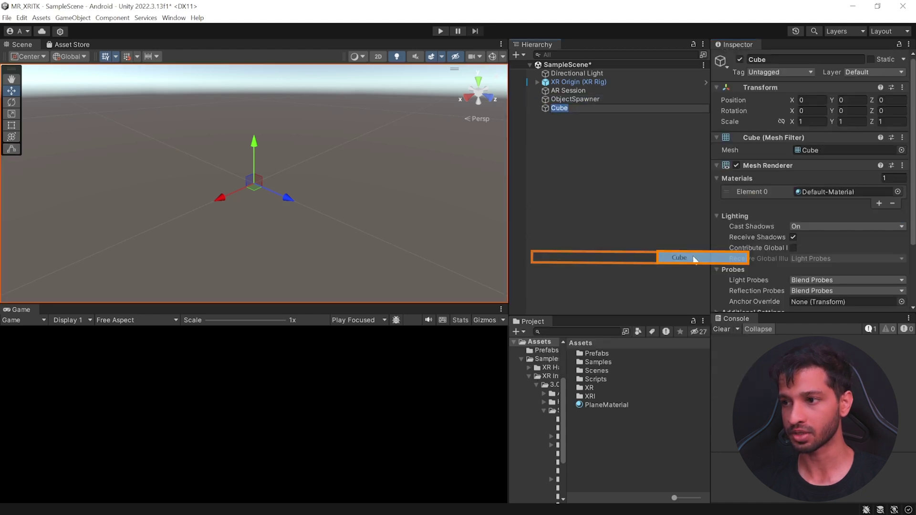
{"action": "left_click", "coordinate": [811, 122]}
{"action": "type", "text": "0.2"}
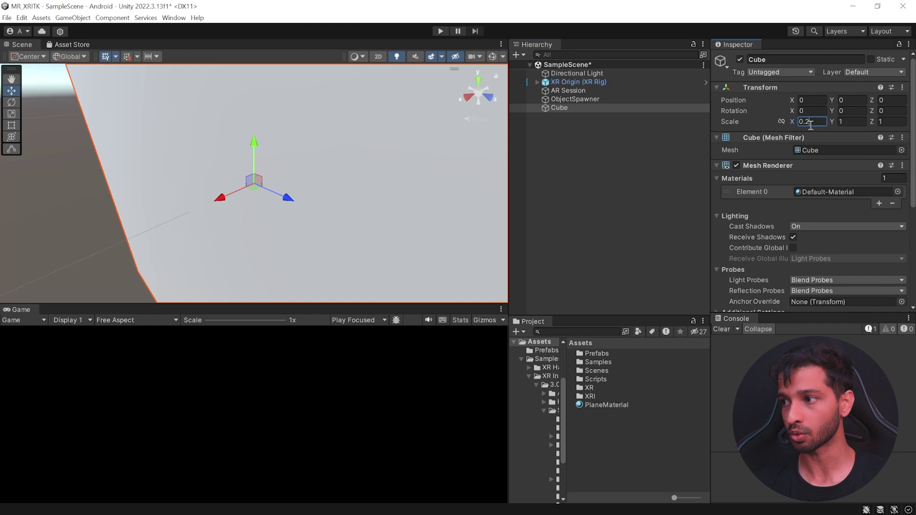
{"action": "key", "text": "Tab"}
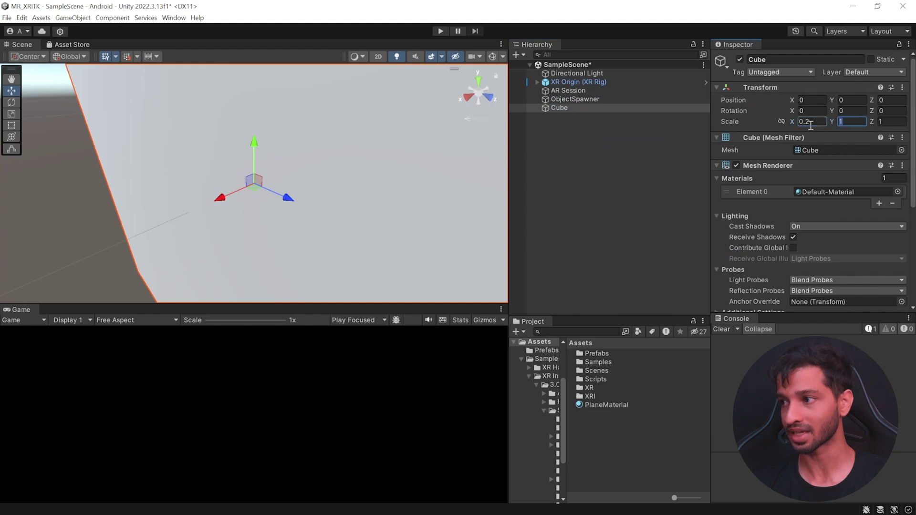
{"action": "type", "text": "0.04"}
{"action": "key", "text": "Tab"}
{"action": "type", "text": "0"}
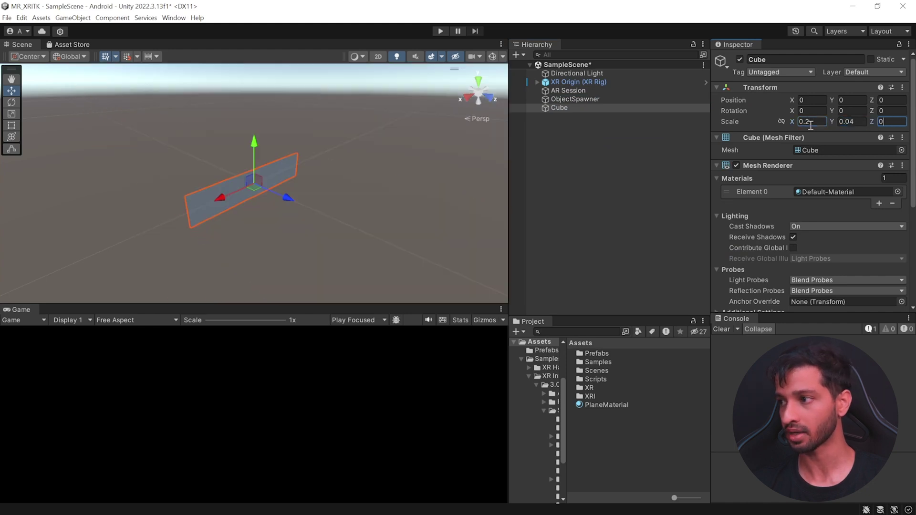
{"action": "type", "text": ".2"}
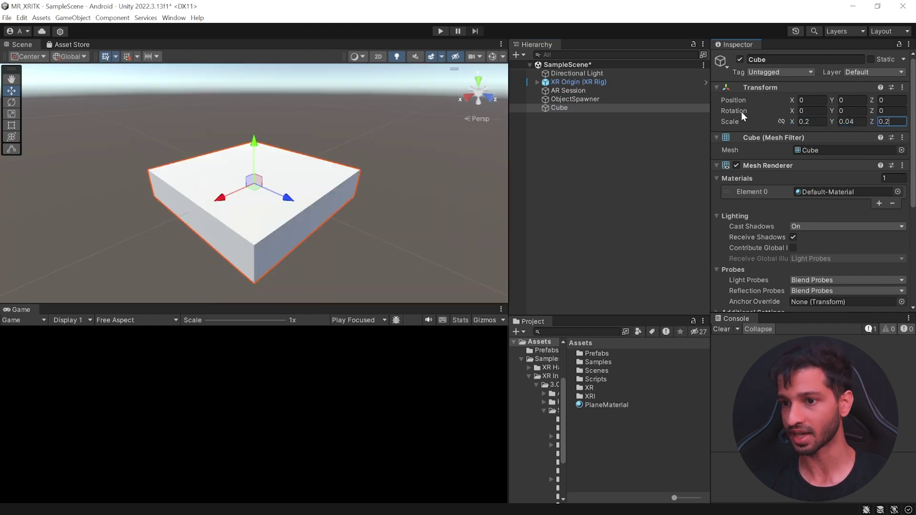
Apply the UnlitBlack material to the cube
{"action": "left_click", "coordinate": [897, 192]}
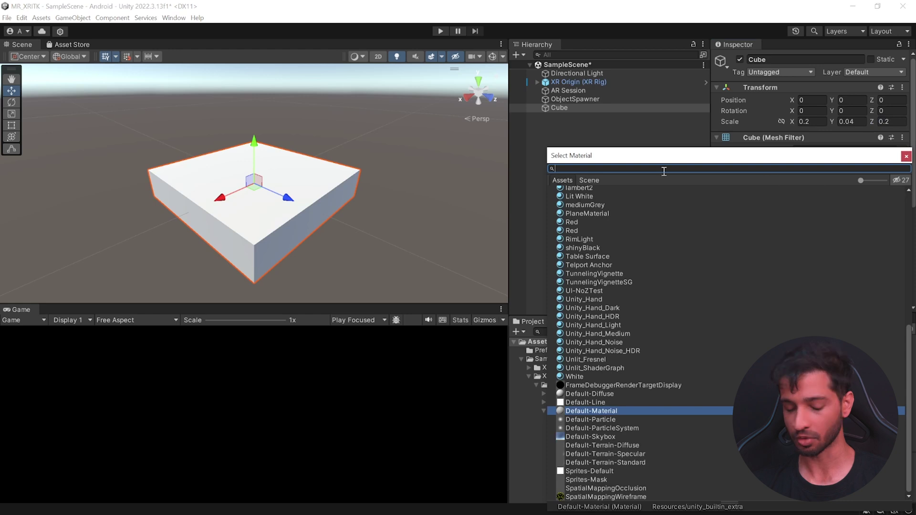
{"action": "type", "text": "black"}
{"action": "left_click", "coordinate": [595, 225]}
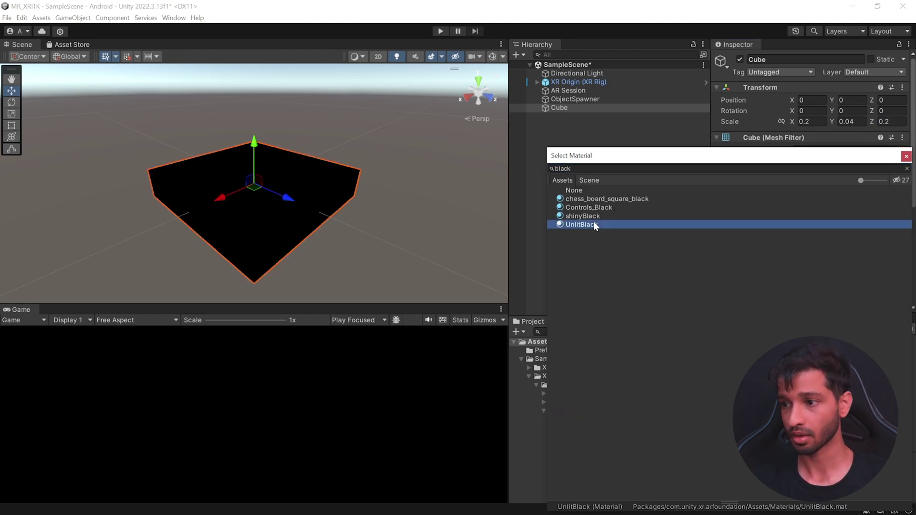
{"action": "double_click", "coordinate": [589, 222]}
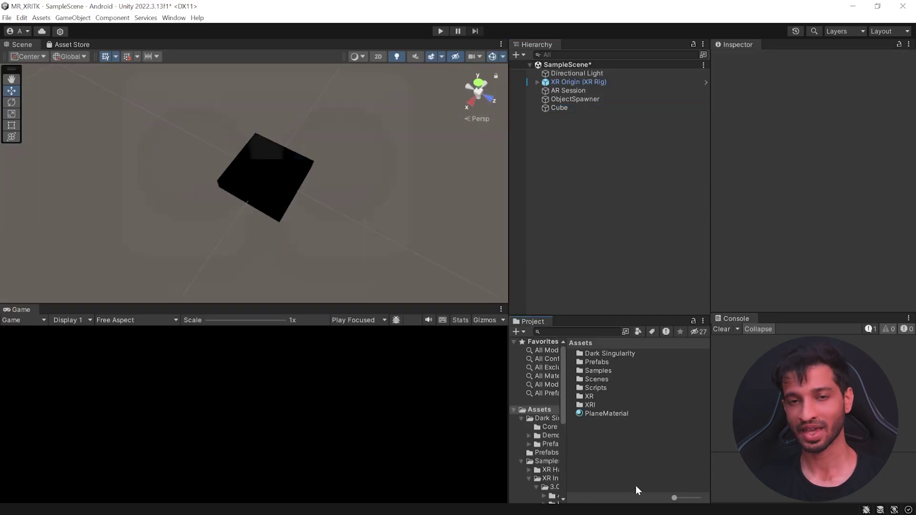
Drag the Dark Singularity prefab from Assets/Dark Singularity/Prefab onto Cube as a child
{"action": "double_click", "coordinate": [622, 354]}
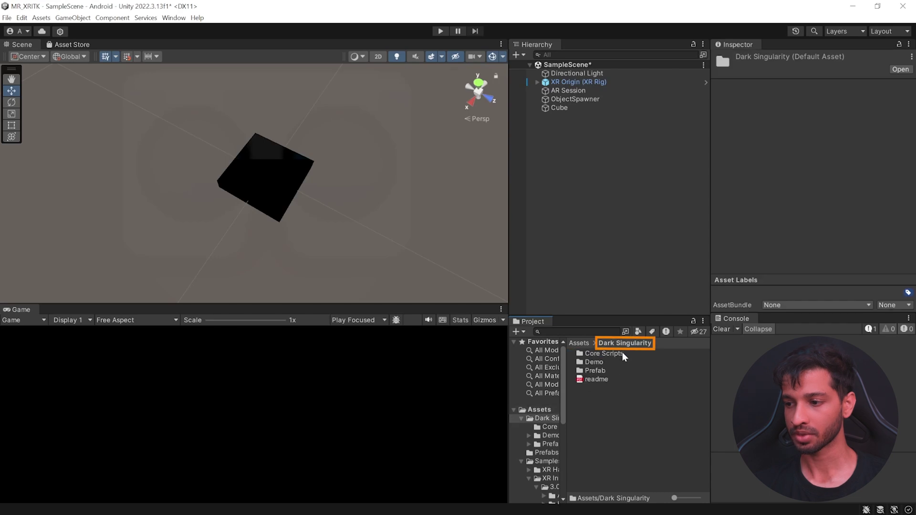
{"action": "double_click", "coordinate": [599, 370]}
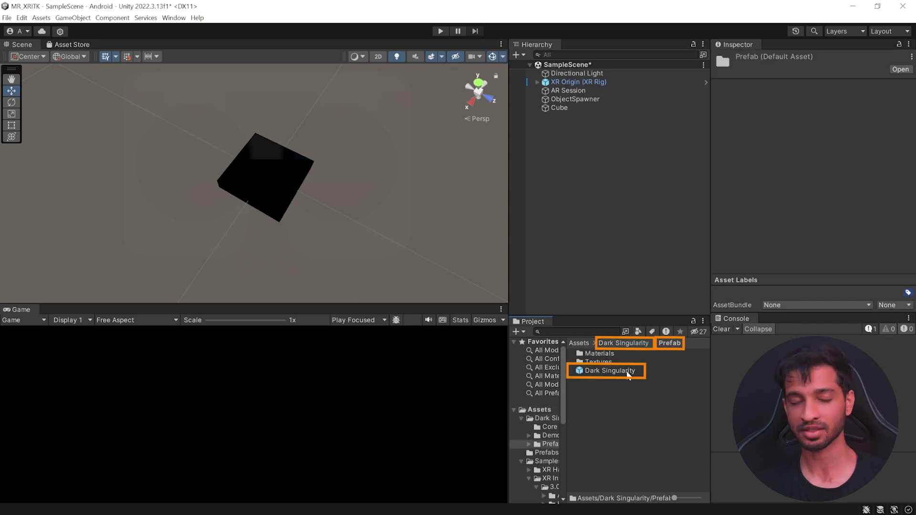
{"action": "left_click_drag", "start_coordinate": [628, 375], "coordinate": [559, 108]}
Set the Dark Singularity's position Y and Z to 0 and rotation X to -90
{"action": "left_click", "coordinate": [849, 127]}
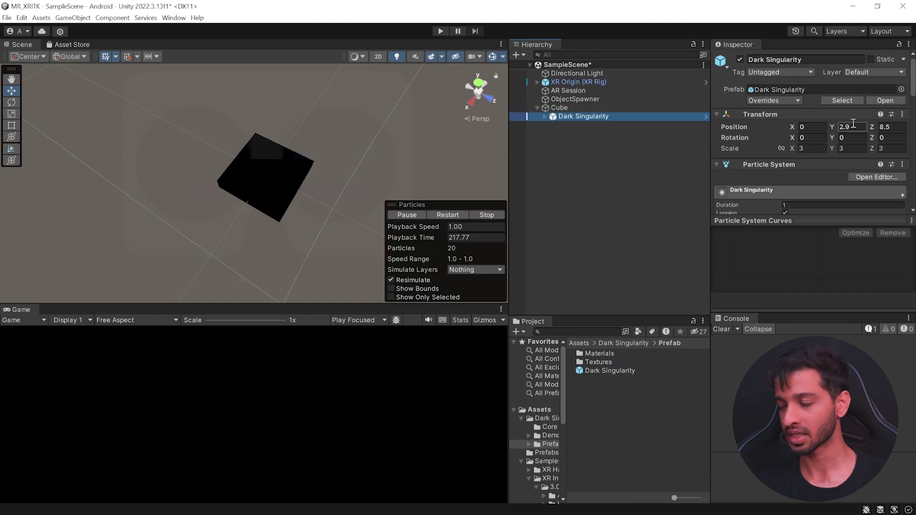
{"action": "type", "text": "0"}
{"action": "key", "text": "Tab"}
{"action": "type", "text": "0"}
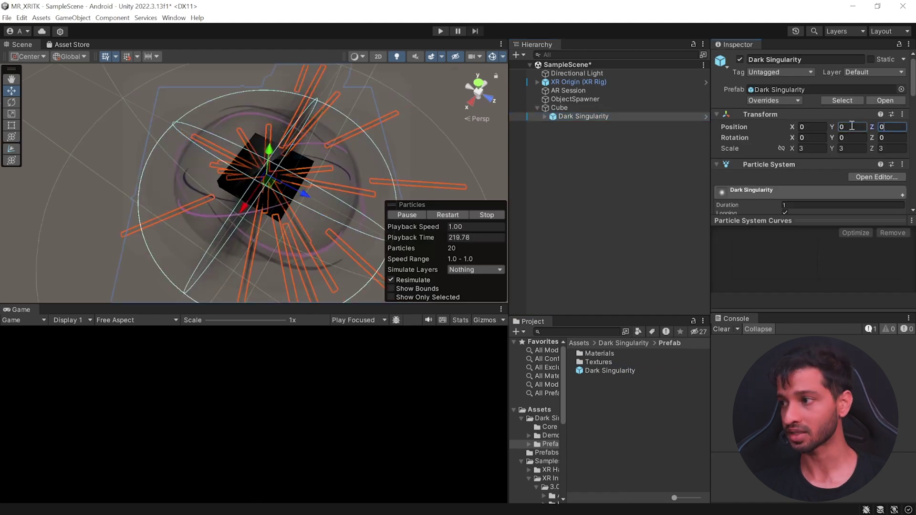
{"action": "left_click", "coordinate": [811, 138]}
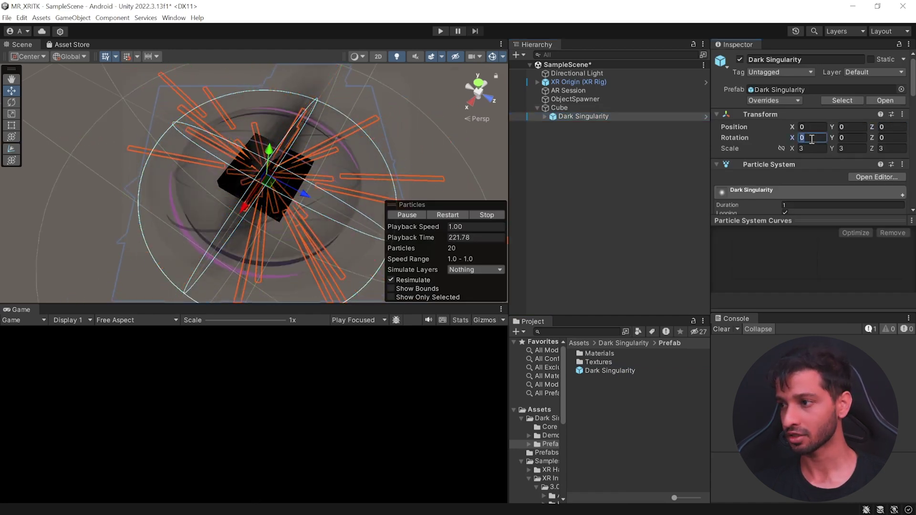
{"action": "type", "text": "-90"}
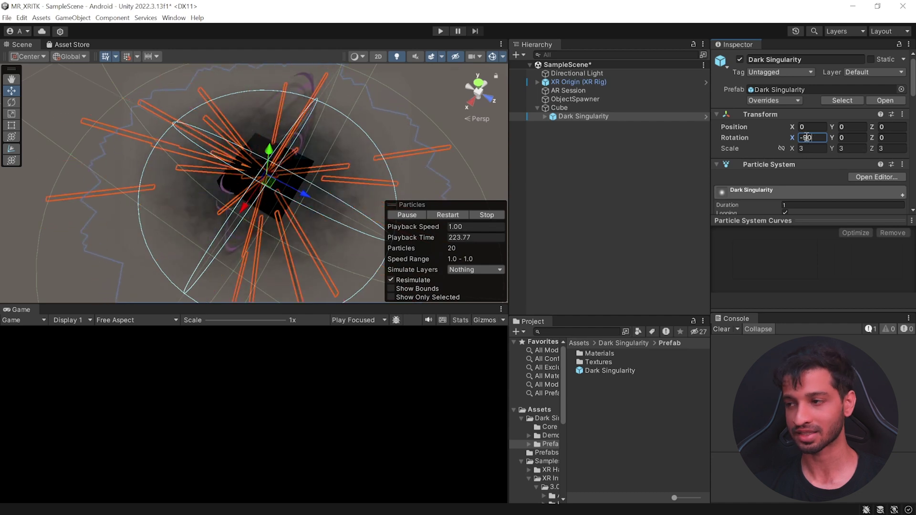
{"action": "left_click", "coordinate": [544, 116]}
Set Moons' Renderer alignment to Local and turn off Allow Roll
{"action": "left_click", "coordinate": [572, 125]}
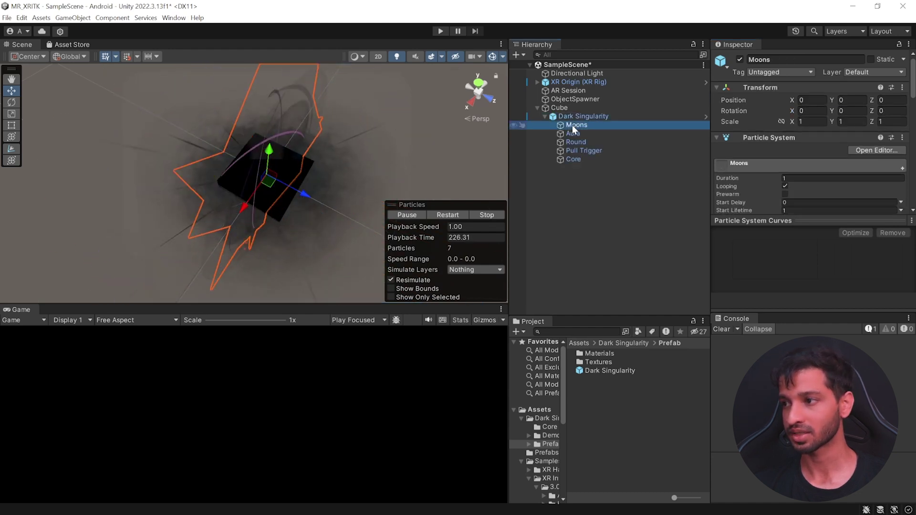
{"action": "scroll", "coordinate": [785, 133], "scroll_direction": "down", "scroll_amount": 10}
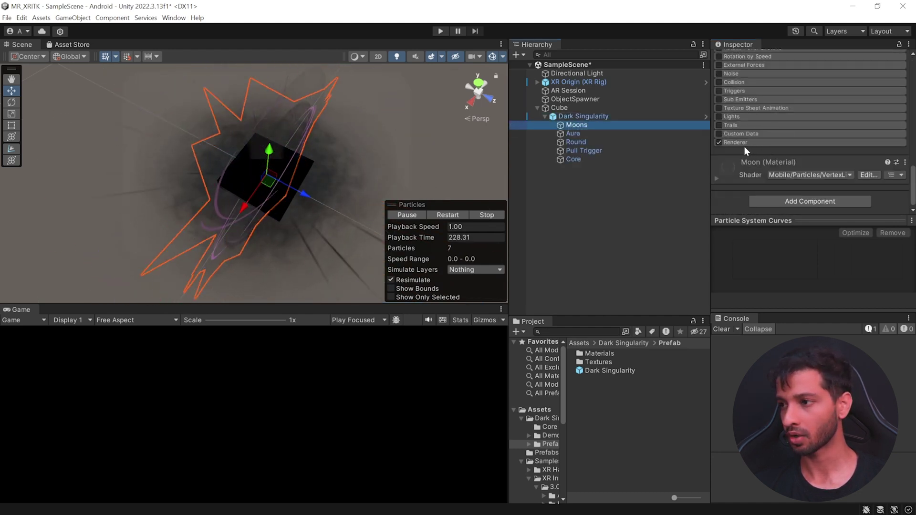
{"action": "left_click", "coordinate": [741, 142]}
{"action": "scroll", "coordinate": [782, 113], "scroll_direction": "down", "scroll_amount": 4}
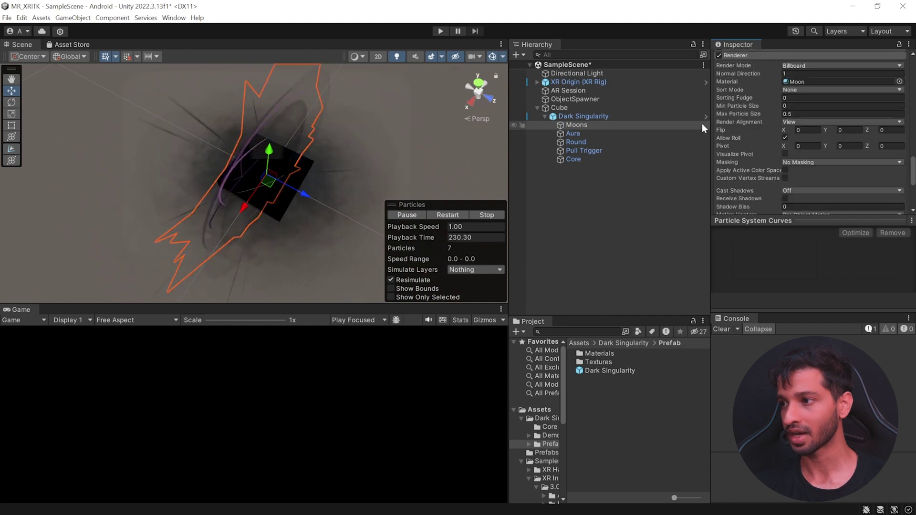
{"action": "left_click", "coordinate": [797, 122]}
{"action": "left_click", "coordinate": [804, 154]}
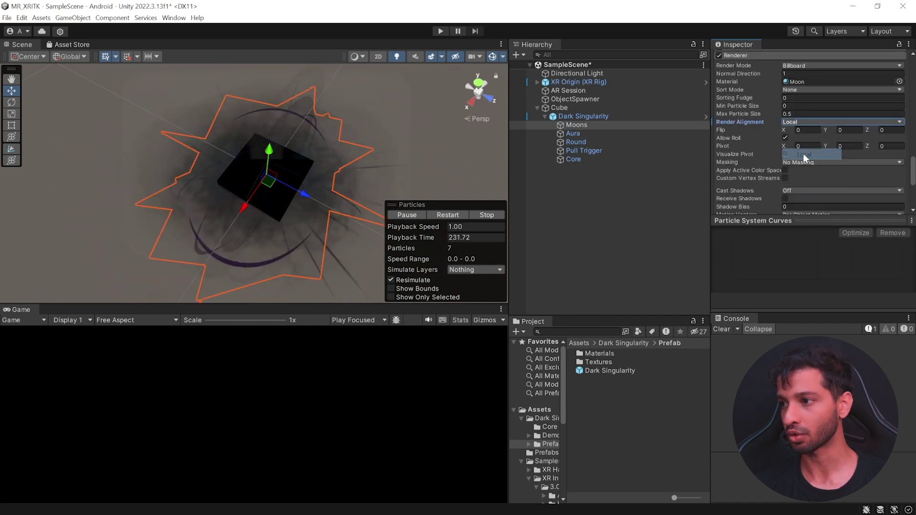
{"action": "left_click", "coordinate": [785, 137]}
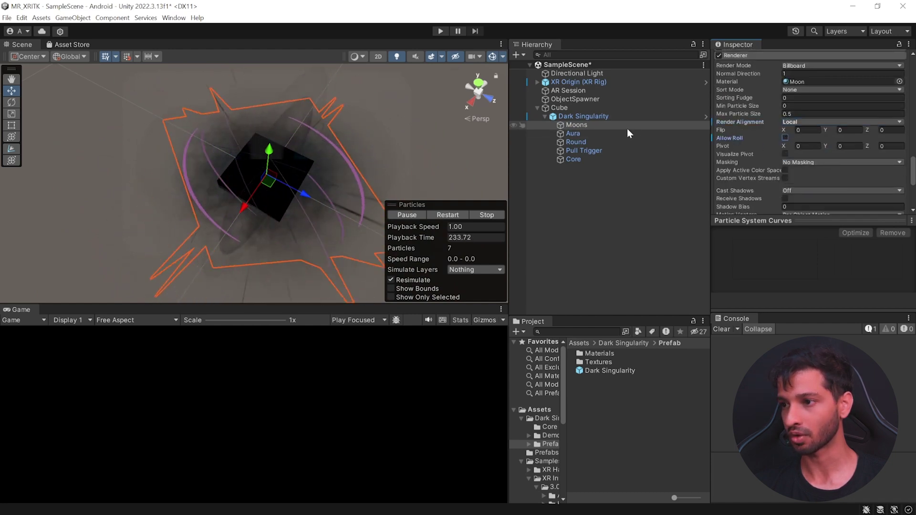
Set Aura's Renderer alignment to Local and its X rotation to 0
{"action": "left_click", "coordinate": [600, 133]}
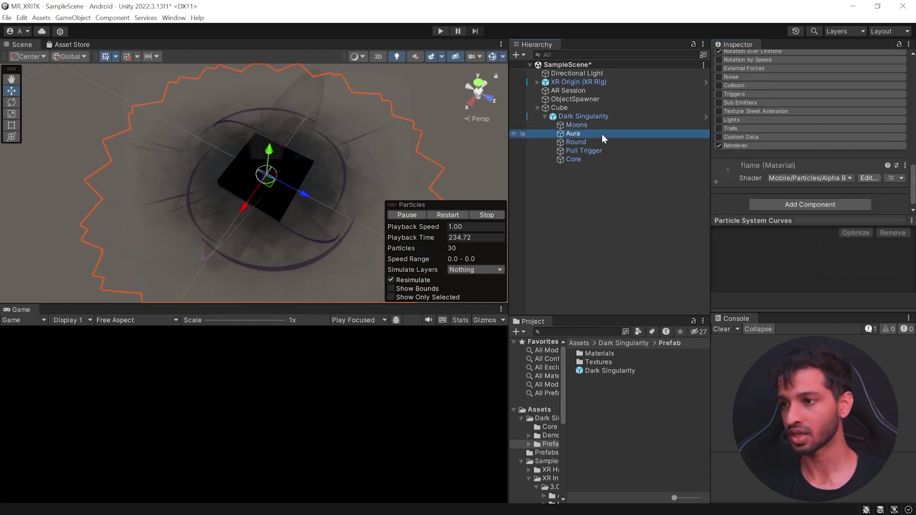
{"action": "left_click", "coordinate": [786, 145]}
{"action": "scroll", "coordinate": [811, 152], "scroll_direction": "down", "scroll_amount": 3}
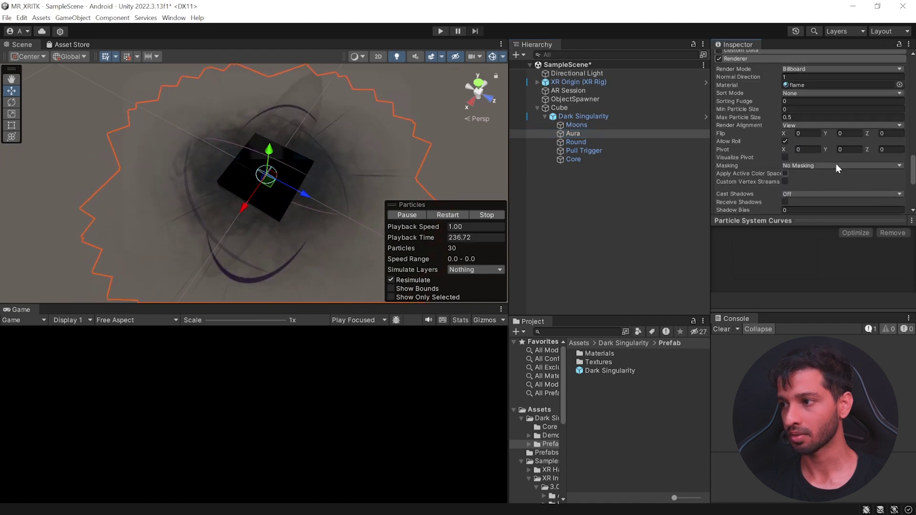
{"action": "left_click", "coordinate": [793, 126]}
{"action": "left_click", "coordinate": [810, 153]}
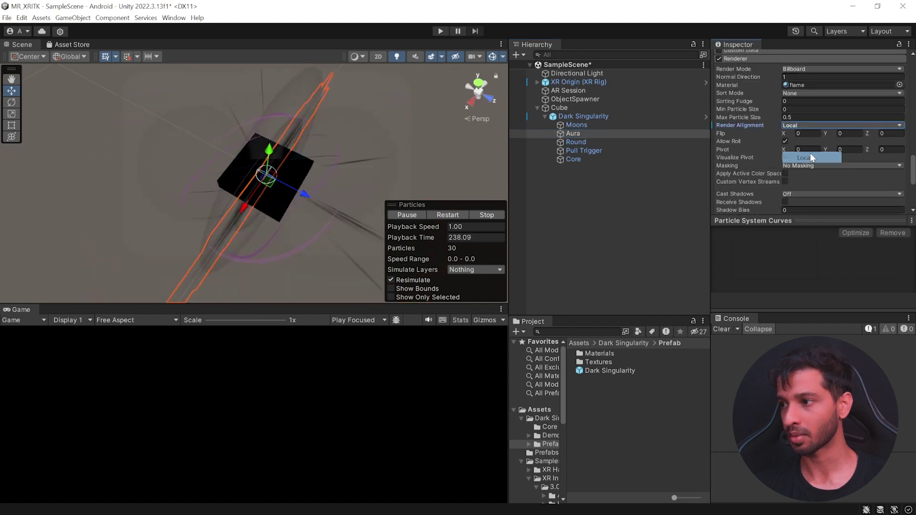
{"action": "left_click", "coordinate": [785, 141]}
{"action": "scroll", "coordinate": [820, 186], "scroll_direction": "up", "scroll_amount": 10}
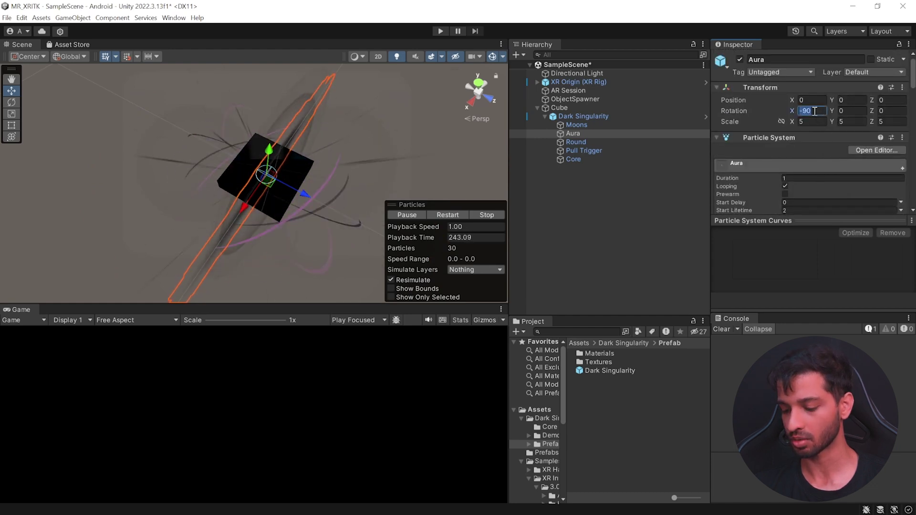
{"action": "type", "text": "0"}
Inspect the Round effect and the Pull Trigger's radius-10 collider and GRAVITY_PULL 150
{"action": "left_click", "coordinate": [576, 141]}
{"action": "scroll", "coordinate": [772, 141], "scroll_direction": "down", "scroll_amount": 10}
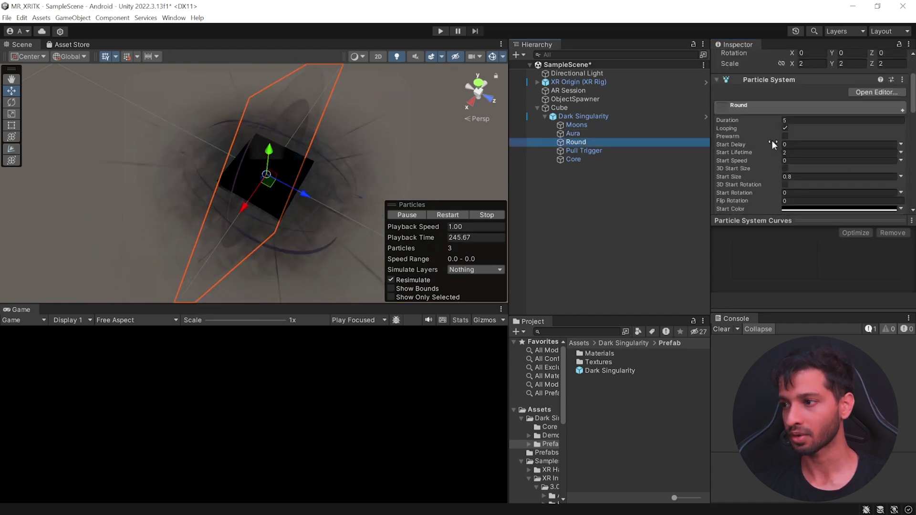
{"action": "left_click", "coordinate": [585, 151]}
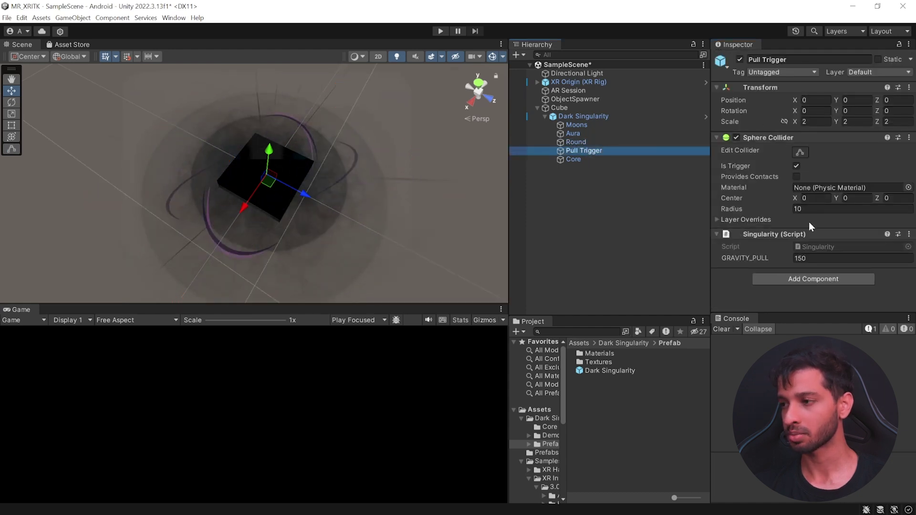
Give the Pull Trigger sphere collider radius 1.5 and the Core collider radius 0.25, then reselect Pull Trigger
{"action": "left_click", "coordinate": [803, 210]}
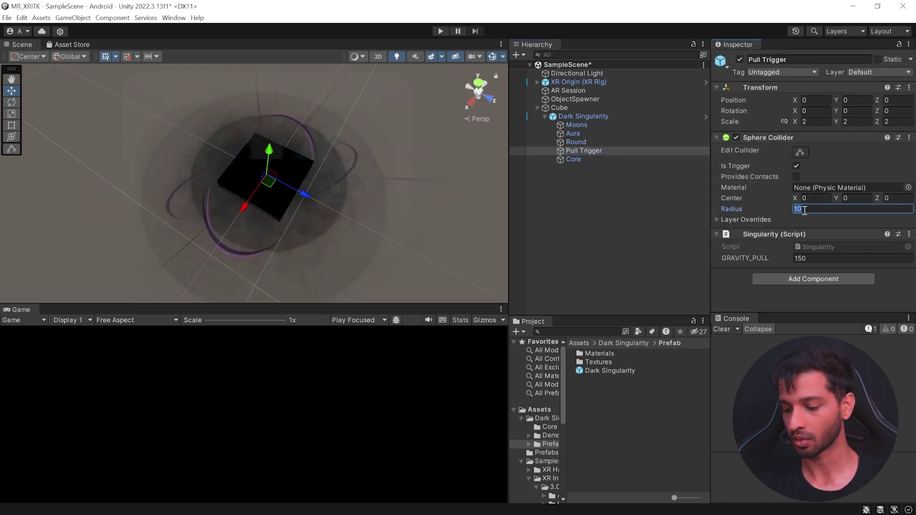
{"action": "type", "text": "1.5"}
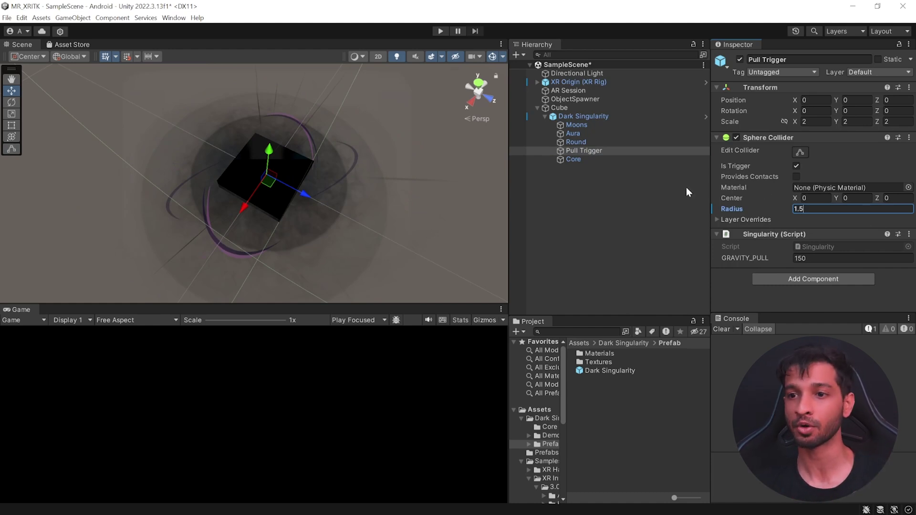
{"action": "left_click", "coordinate": [572, 158]}
{"action": "type", "text": "0.25"}
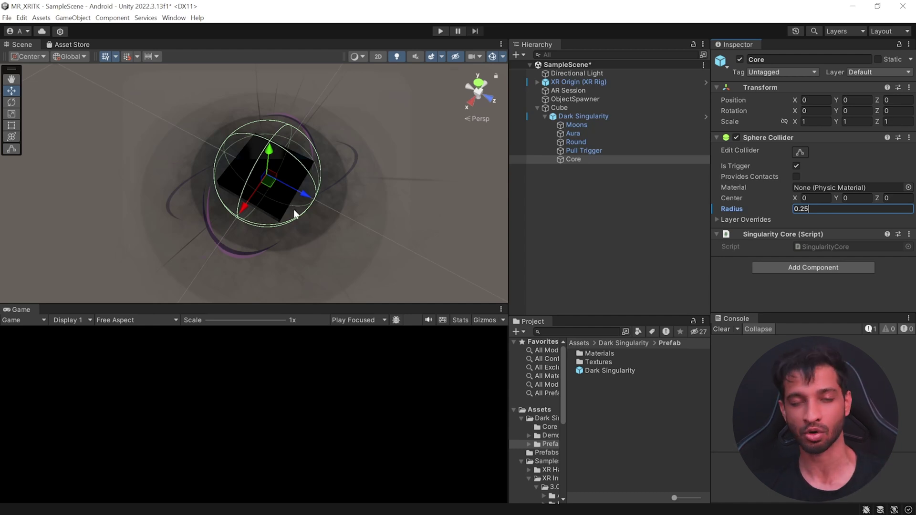
{"action": "left_click", "coordinate": [596, 150]}
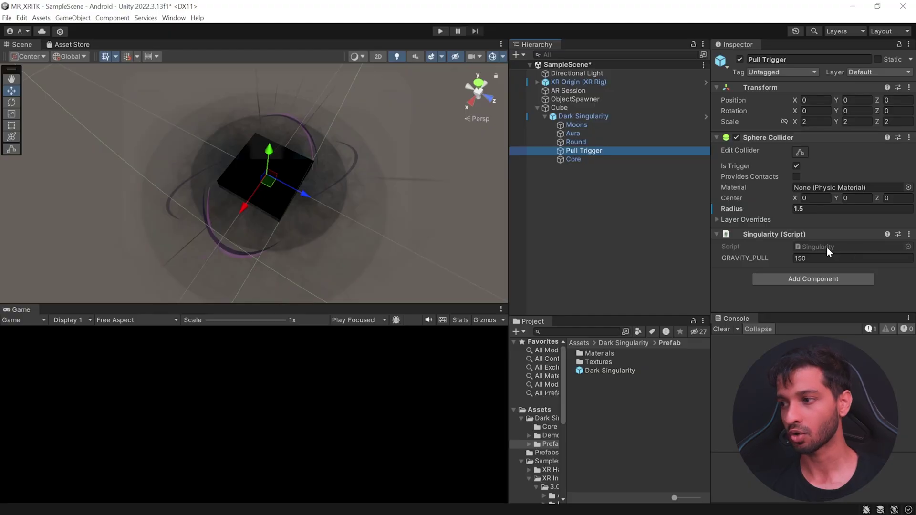
In the Singularity script, replace the fixed GRAVITY_PULL in the force line with Random.Range(50, GRAVITY_PULL), then save
{"action": "double_click", "coordinate": [826, 247]}
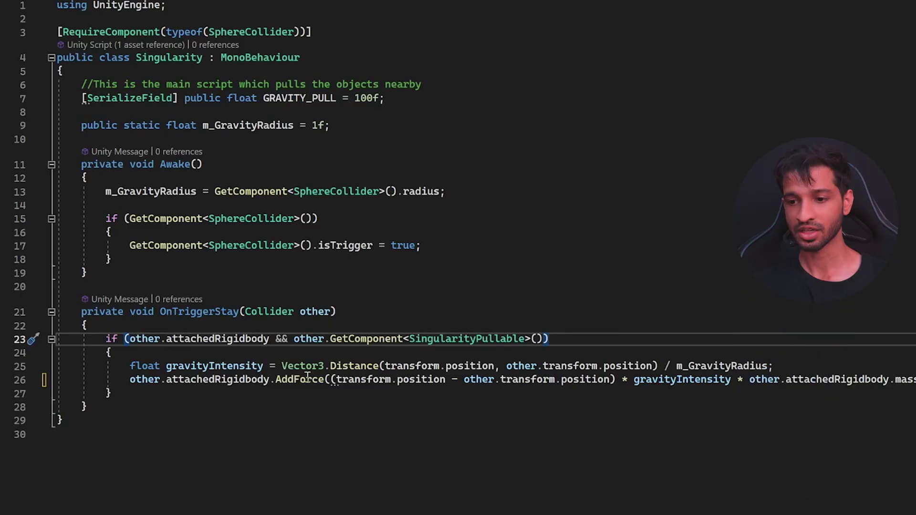
{"action": "scroll", "coordinate": [771, 425], "scroll_direction": "right", "scroll_amount": 5}
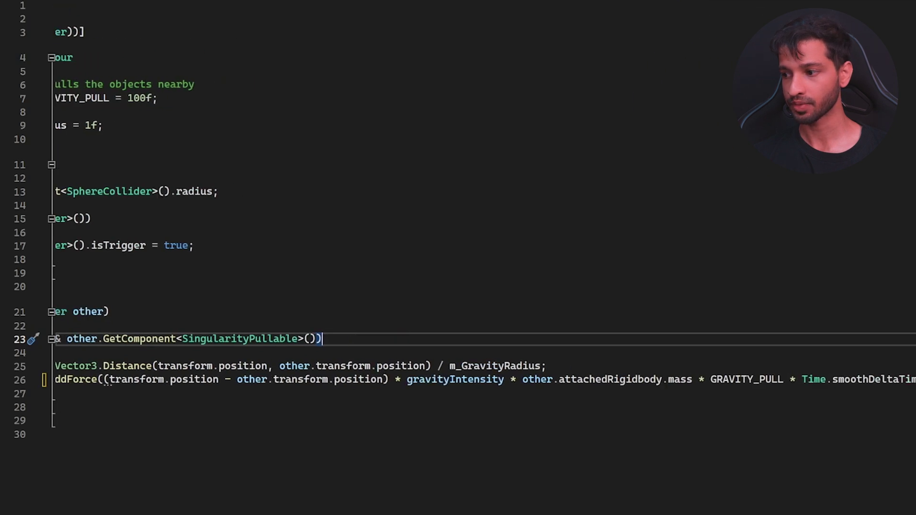
{"action": "double_click", "coordinate": [729, 380]}
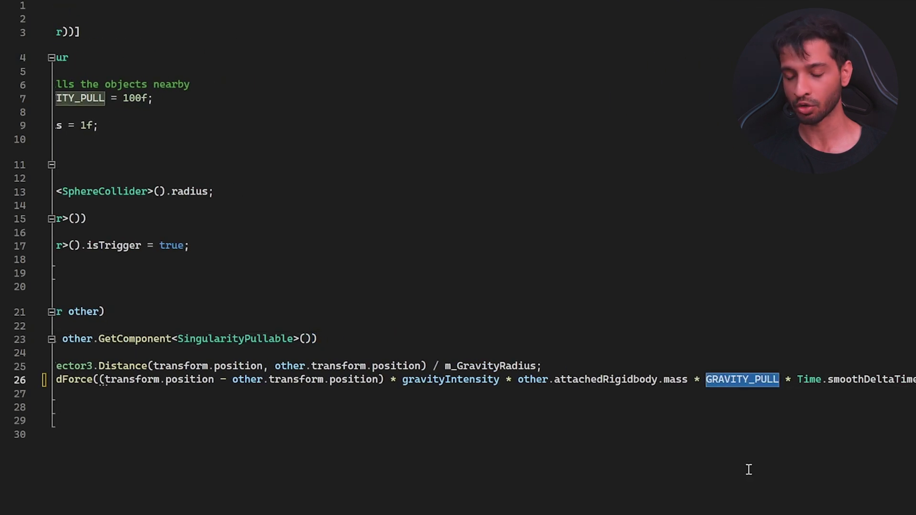
{"action": "type", "text": "Random.Range(50, GRAVITY_PULL)"}
{"action": "scroll", "coordinate": [694, 410], "scroll_direction": "right", "scroll_amount": 2}
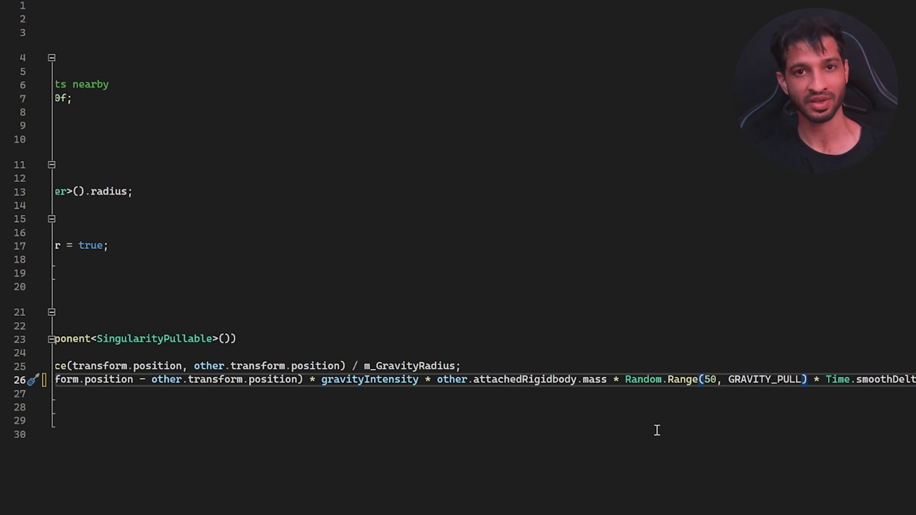
{"action": "key", "text": "ctrl+s"}
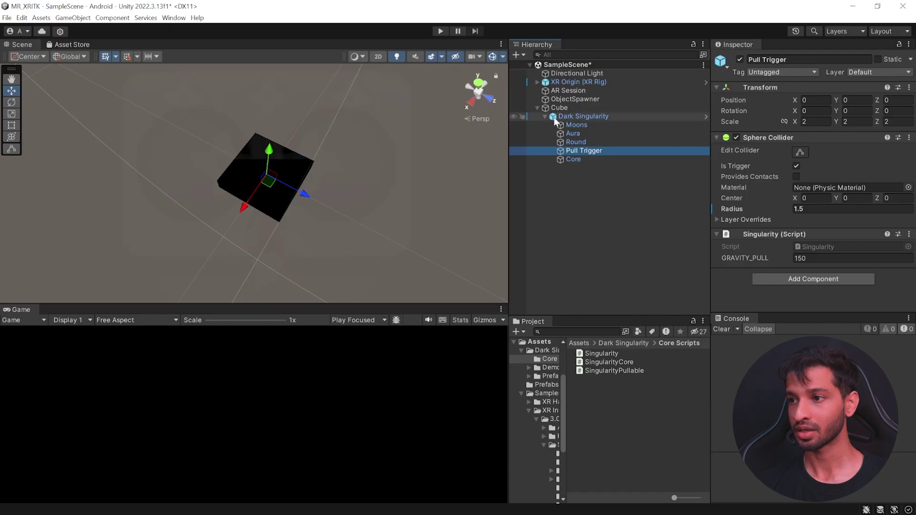
Turn the renamed BlackHole object into a prefab in Prefabs and delete it from the scene
{"action": "left_click", "coordinate": [556, 107]}
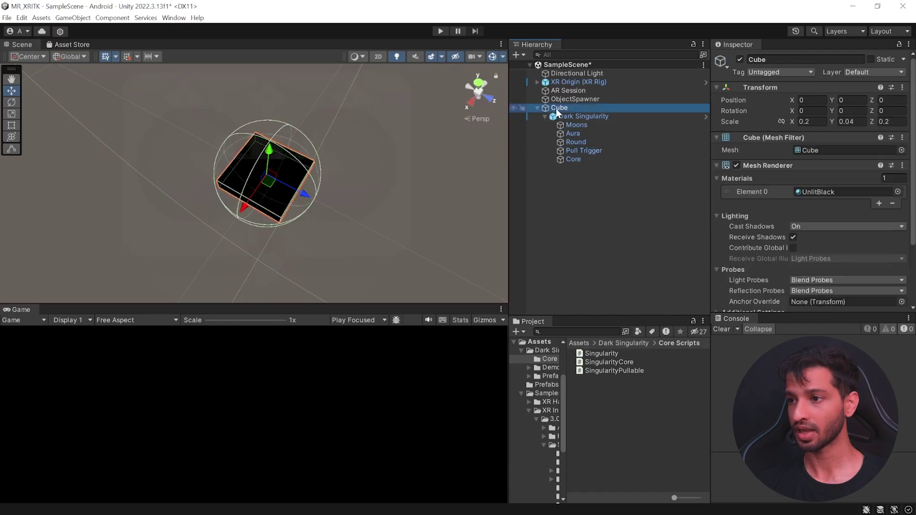
{"action": "left_click", "coordinate": [766, 60]}
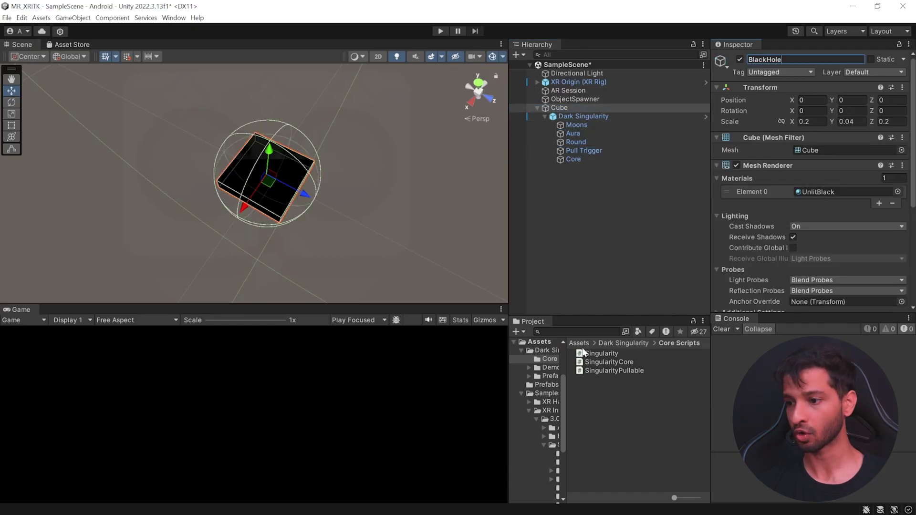
{"action": "left_click", "coordinate": [539, 342]}
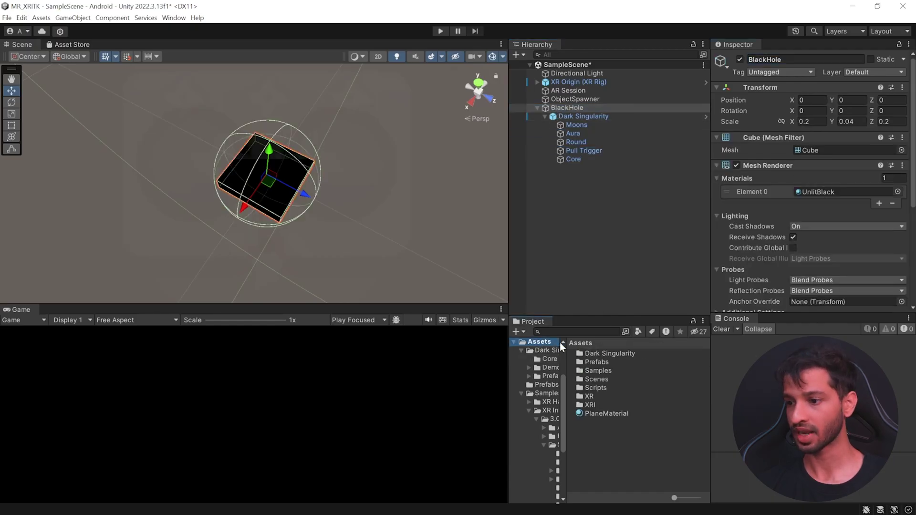
{"action": "left_click_drag", "start_coordinate": [565, 108], "coordinate": [598, 364]}
{"action": "left_click", "coordinate": [565, 109]}
{"action": "key", "text": "Delete"}
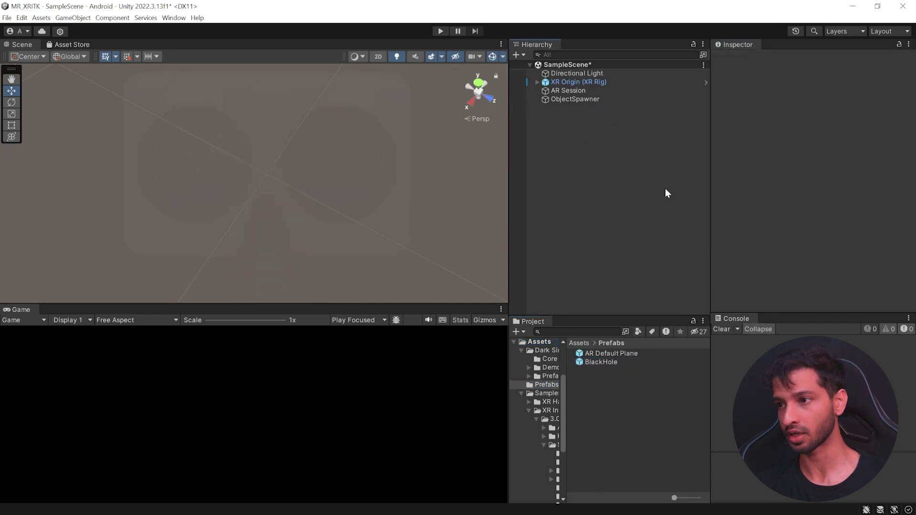
Set the ObjectSpawner to spawn BlackHole on floor, ceiling and table planes, with XR Origin as plane manager
{"action": "left_click", "coordinate": [593, 99]}
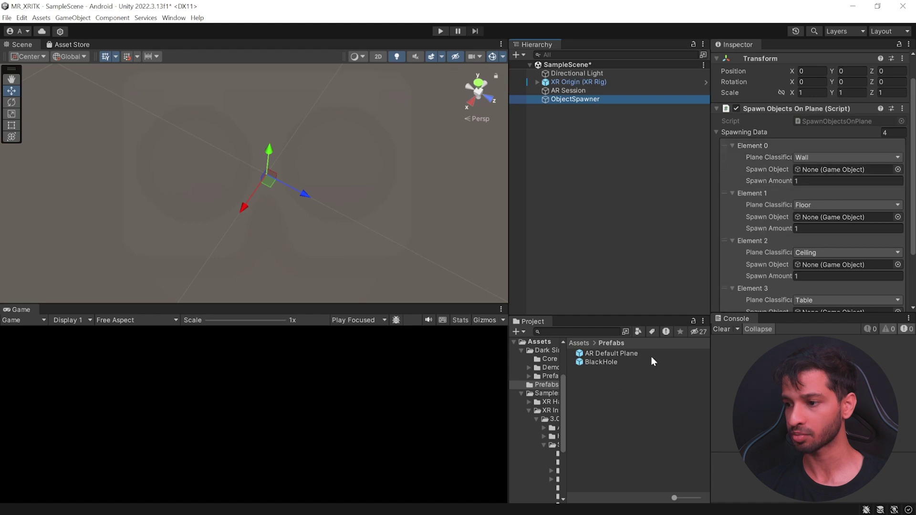
{"action": "scroll", "coordinate": [806, 239], "scroll_direction": "down", "scroll_amount": 3}
{"action": "left_click_drag", "start_coordinate": [598, 365], "coordinate": [805, 109]}
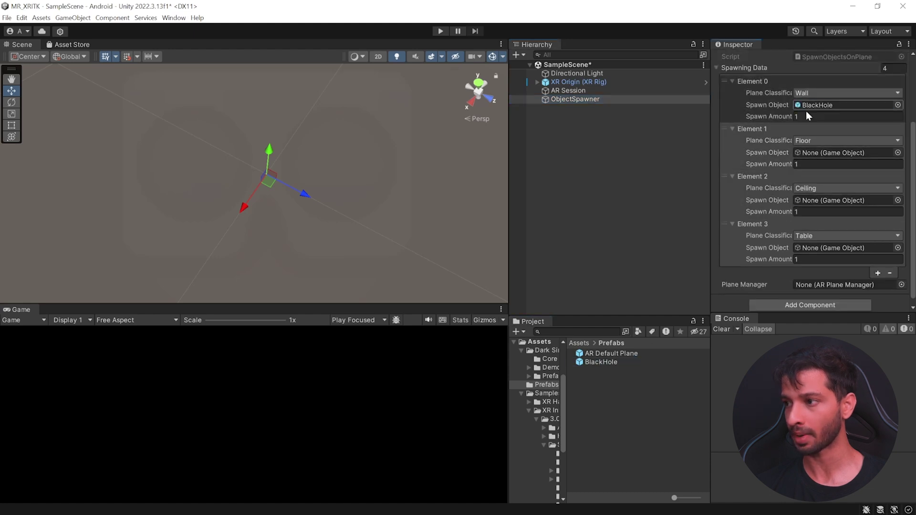
{"action": "left_click_drag", "start_coordinate": [601, 362], "coordinate": [834, 153]}
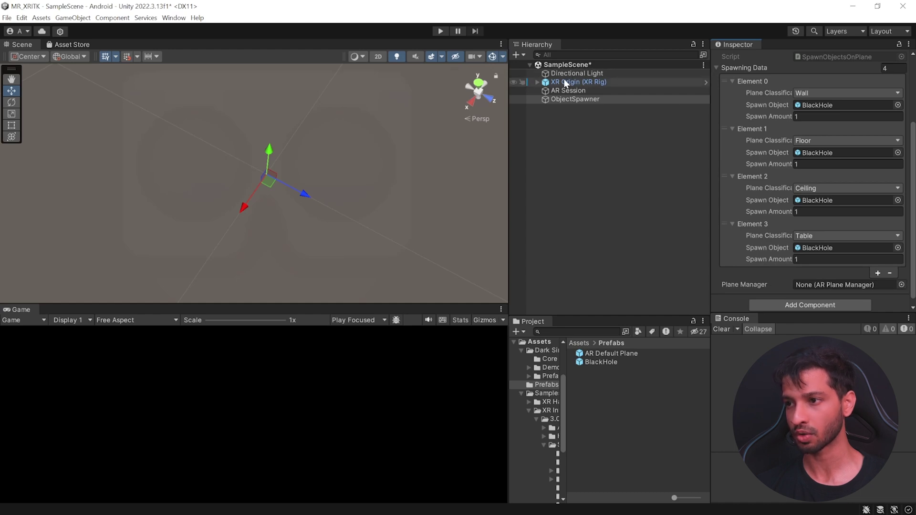
{"action": "left_click_drag", "start_coordinate": [564, 80], "coordinate": [828, 288]}
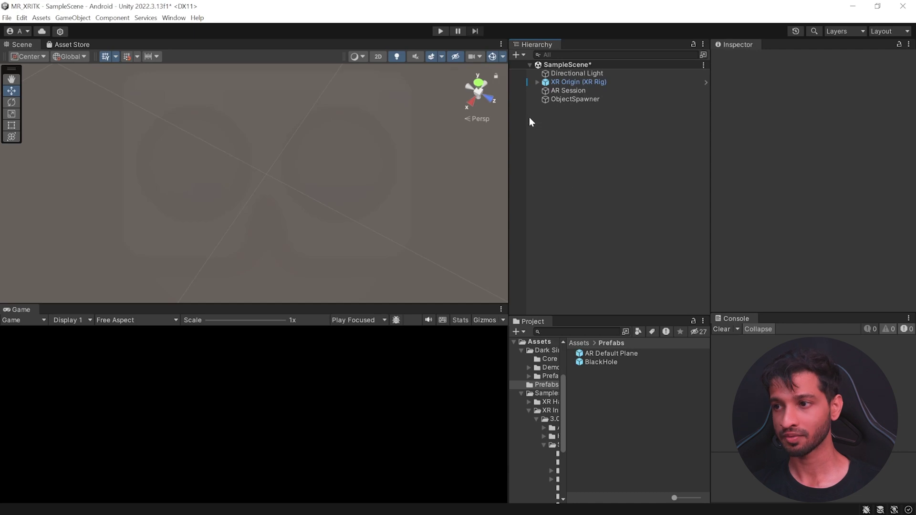
Create a sphere named Projectile at position 0 with scale 0.1
{"action": "right_click", "coordinate": [527, 118]}
{"action": "mouse_move", "coordinate": [593, 259]}
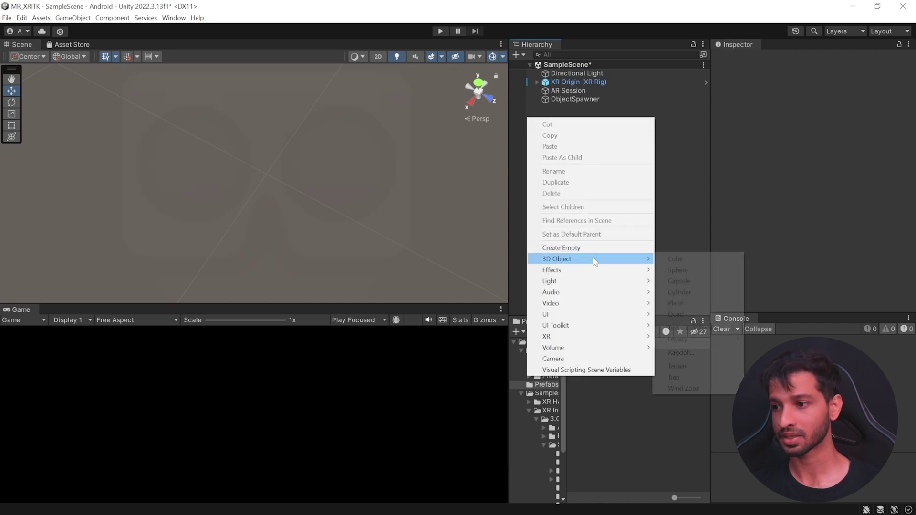
{"action": "left_click", "coordinate": [690, 270]}
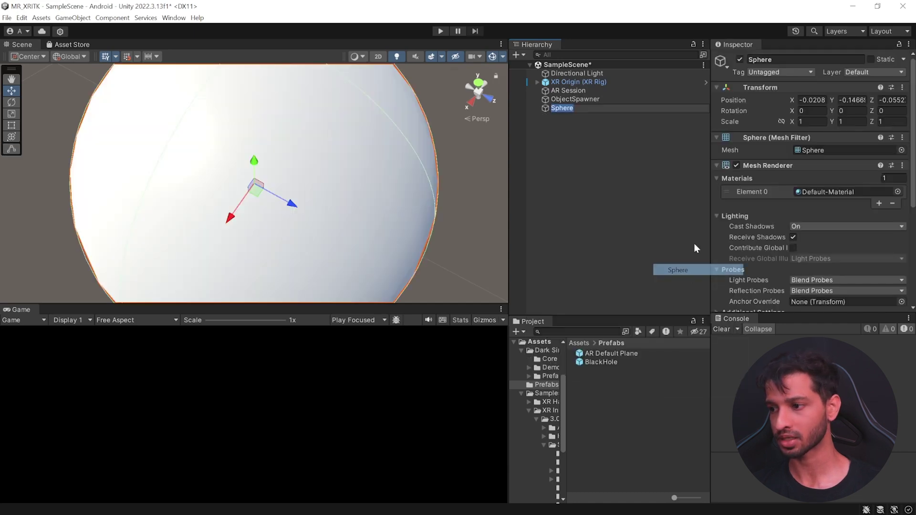
{"action": "left_click", "coordinate": [758, 60]}
{"action": "type", "text": "Projectile"}
{"action": "left_click", "coordinate": [818, 99]}
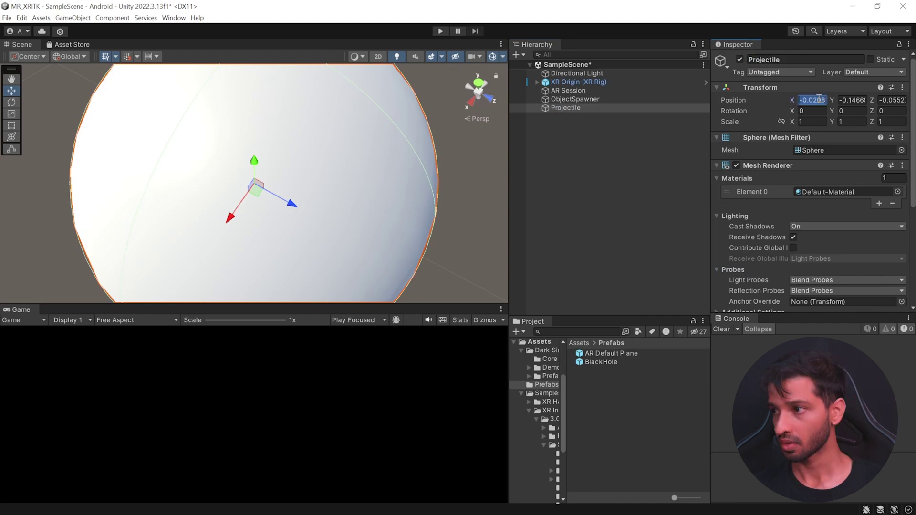
{"action": "type", "text": "0"}
{"action": "key", "text": "Tab"}
{"action": "type", "text": "0"}
{"action": "key", "text": "Tab"}
{"action": "type", "text": "0"}
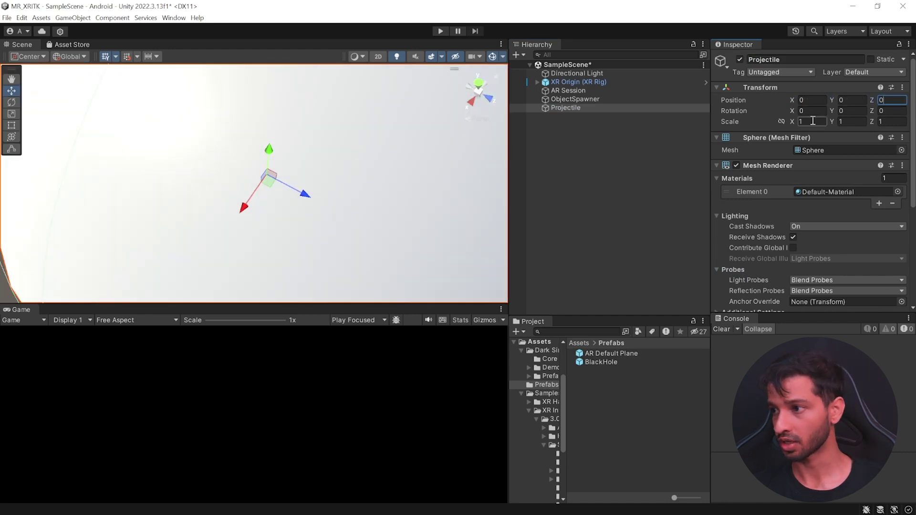
{"action": "type", "text": "0.1"}
{"action": "key", "text": "Tab"}
{"action": "type", "text": "0.1"}
{"action": "key", "text": "Tab"}
{"action": "type", "text": "0.1"}
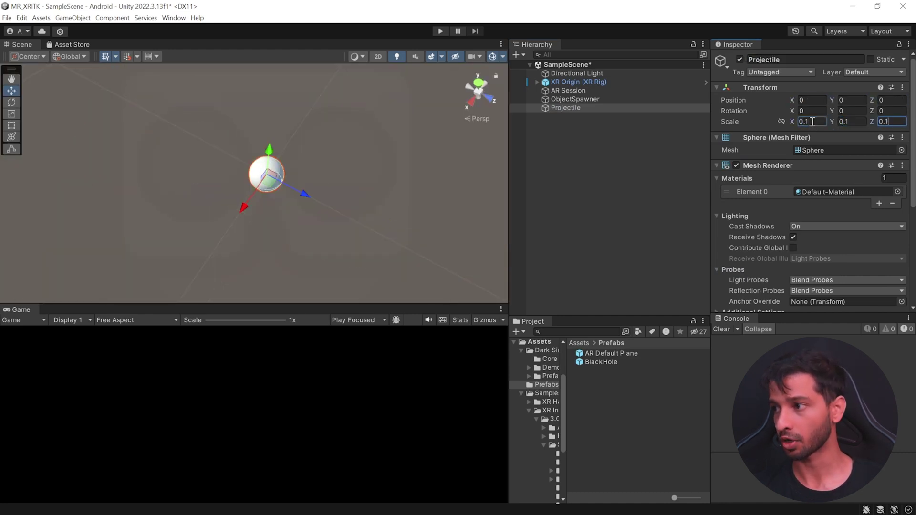
Give the Projectile the Red material and a Singularity Pullable component, and turn off Use Gravity
{"action": "left_click", "coordinate": [898, 192]}
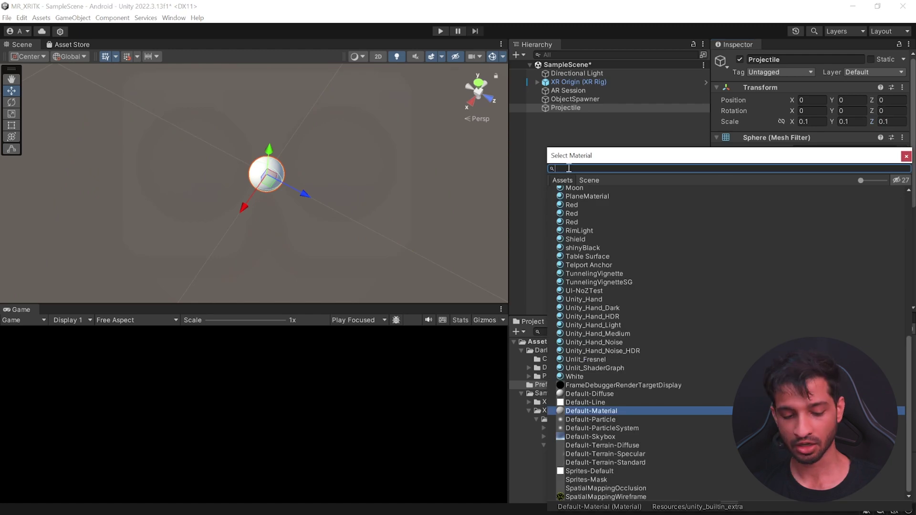
{"action": "type", "text": "red"}
{"action": "left_click", "coordinate": [573, 225]}
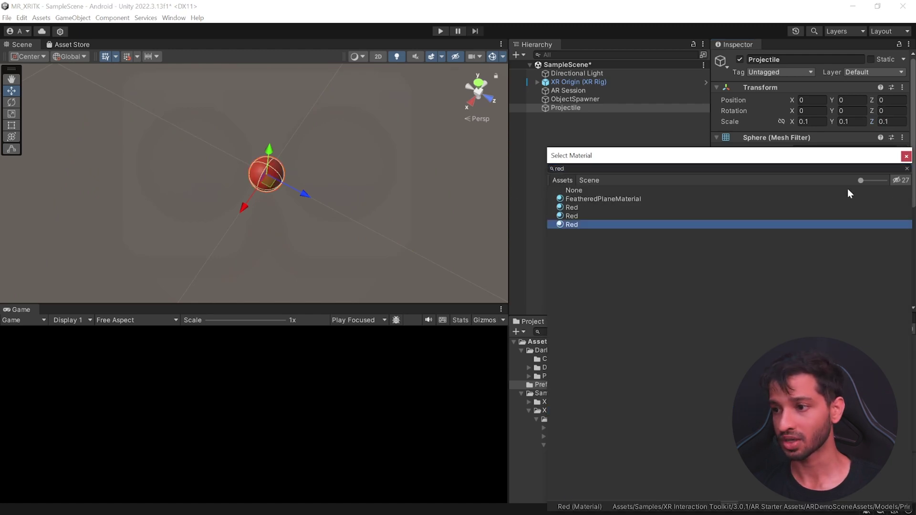
{"action": "left_click", "coordinate": [906, 156]}
{"action": "scroll", "coordinate": [789, 171], "scroll_direction": "down", "scroll_amount": 3}
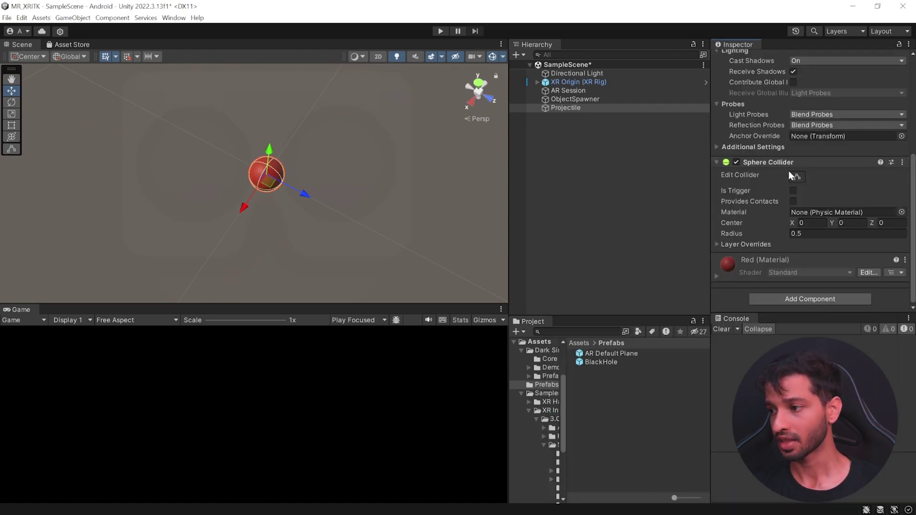
{"action": "left_click", "coordinate": [810, 298]}
{"action": "type", "text": "sing"}
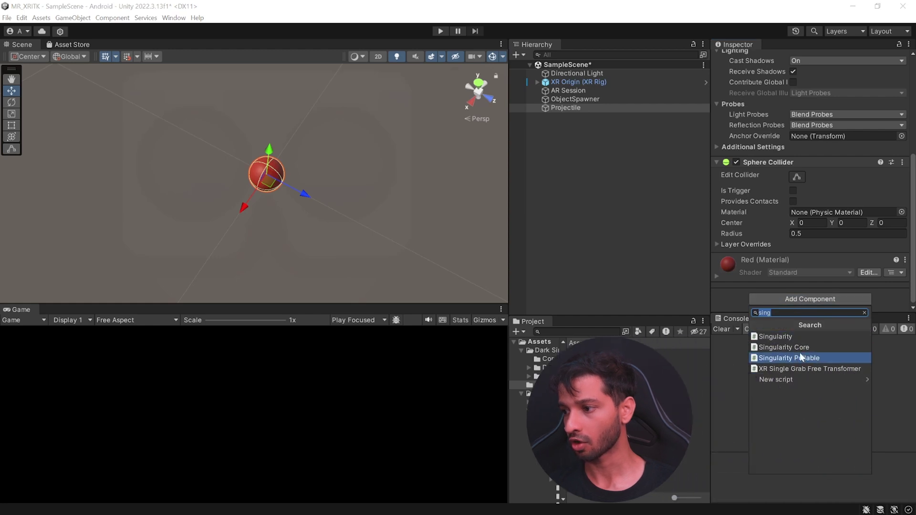
{"action": "left_click", "coordinate": [815, 359]}
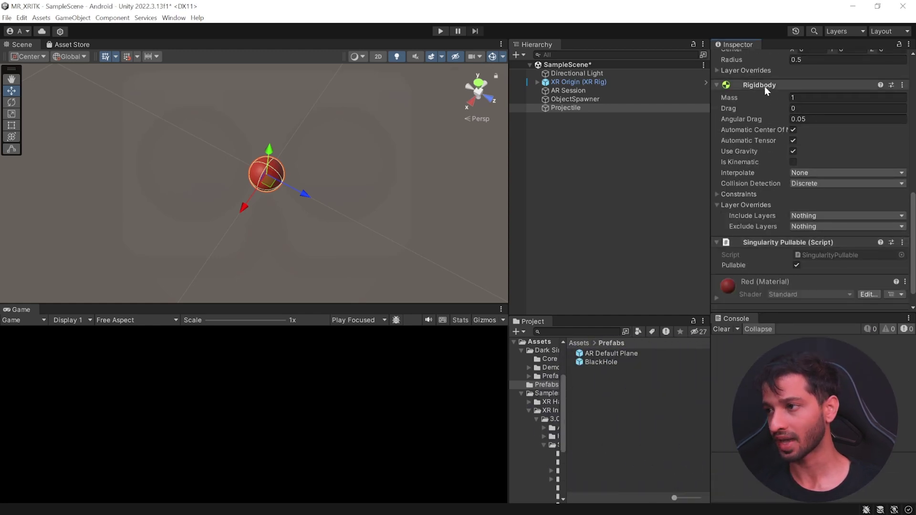
{"action": "left_click", "coordinate": [793, 151]}
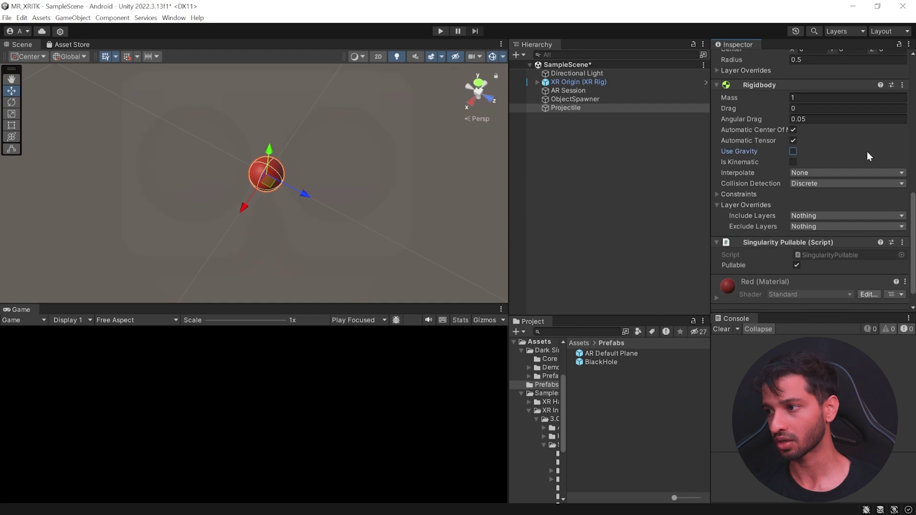
Save the Projectile as a prefab in Prefabs and delete it from the scene
{"action": "left_click_drag", "start_coordinate": [568, 107], "coordinate": [611, 391]}
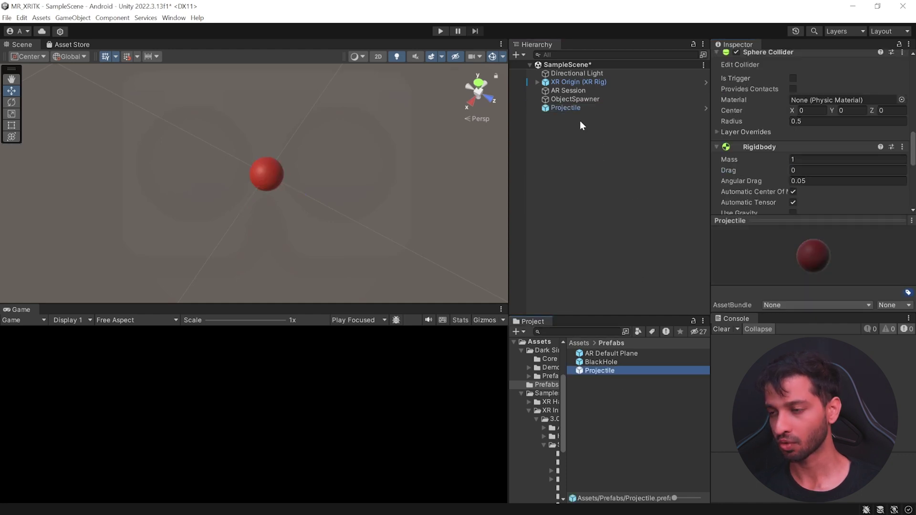
{"action": "left_click", "coordinate": [567, 107]}
{"action": "key", "text": "Delete"}
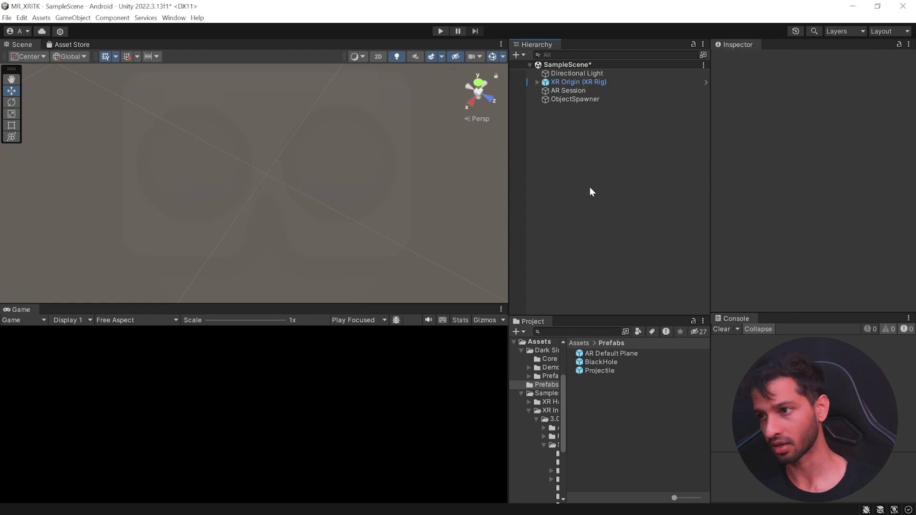
Add an Object Shooter to both controllers, firing the Projectile prefab with Force Amount 8
{"action": "left_click", "coordinate": [536, 82]}
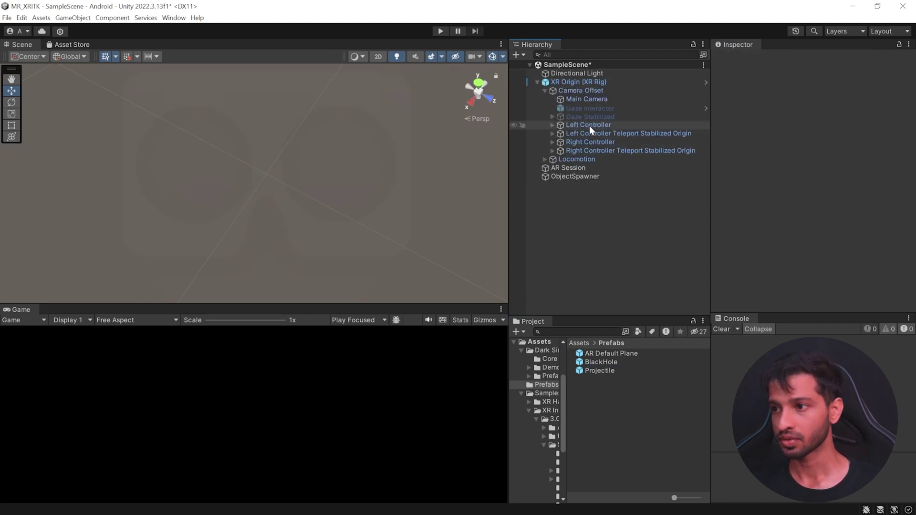
{"action": "left_click", "coordinate": [589, 125]}
{"action": "left_click", "coordinate": [597, 143], "text": "ctrl"}
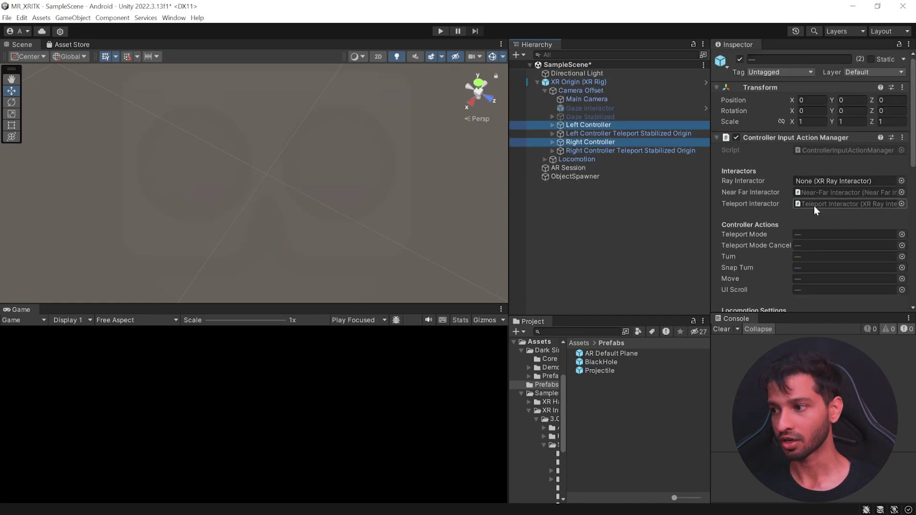
{"action": "scroll", "coordinate": [812, 207], "scroll_direction": "down", "scroll_amount": 10}
{"action": "left_click", "coordinate": [792, 299]}
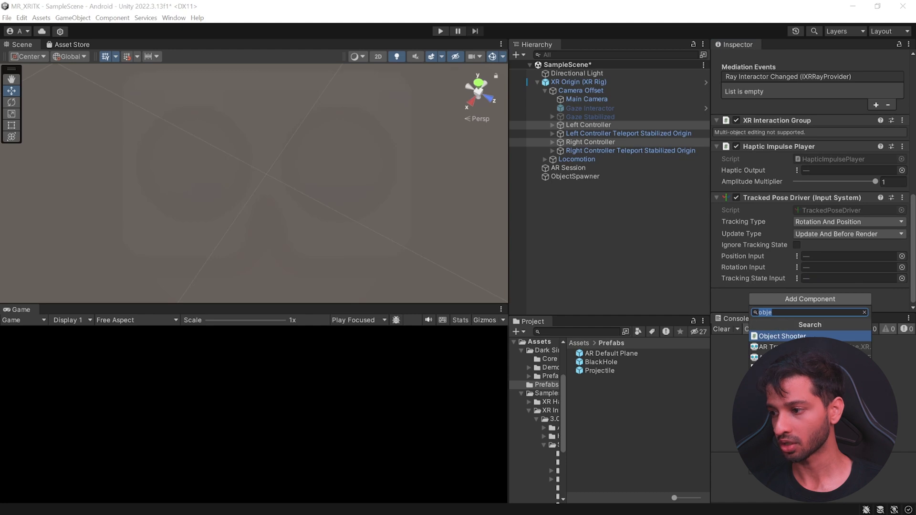
{"action": "key", "text": "Return"}
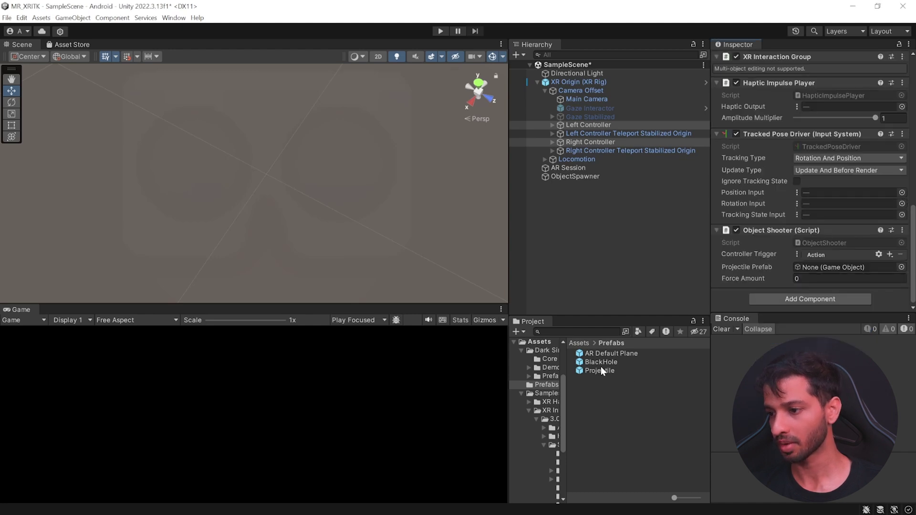
{"action": "left_click_drag", "start_coordinate": [601, 368], "coordinate": [806, 270]}
{"action": "left_click", "coordinate": [784, 276]}
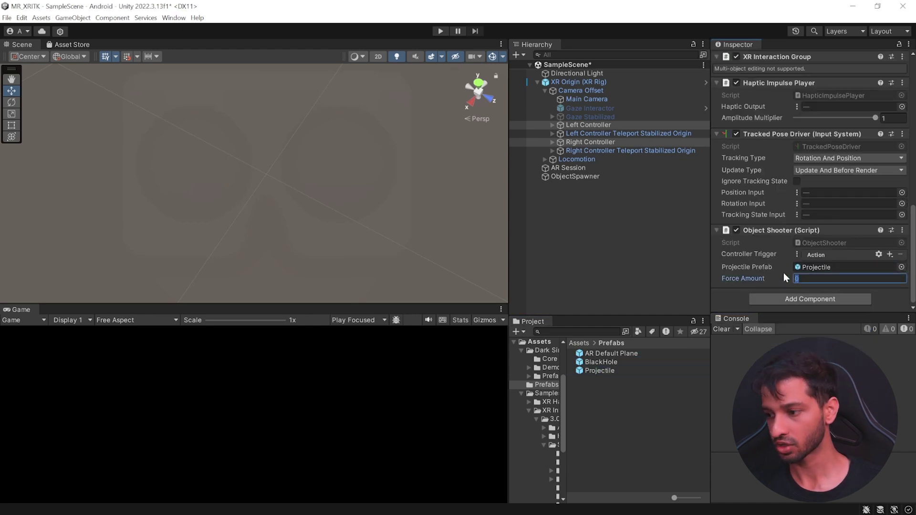
Set the Left Controller's shooter trigger to the XRI Left Interaction/Activate action reference
{"action": "left_click", "coordinate": [610, 125]}
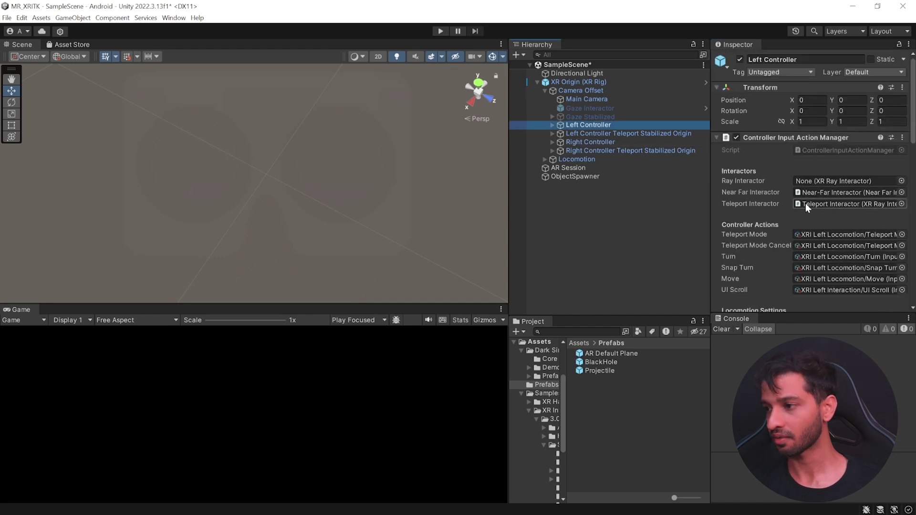
{"action": "scroll", "coordinate": [805, 203], "scroll_direction": "down", "scroll_amount": 10}
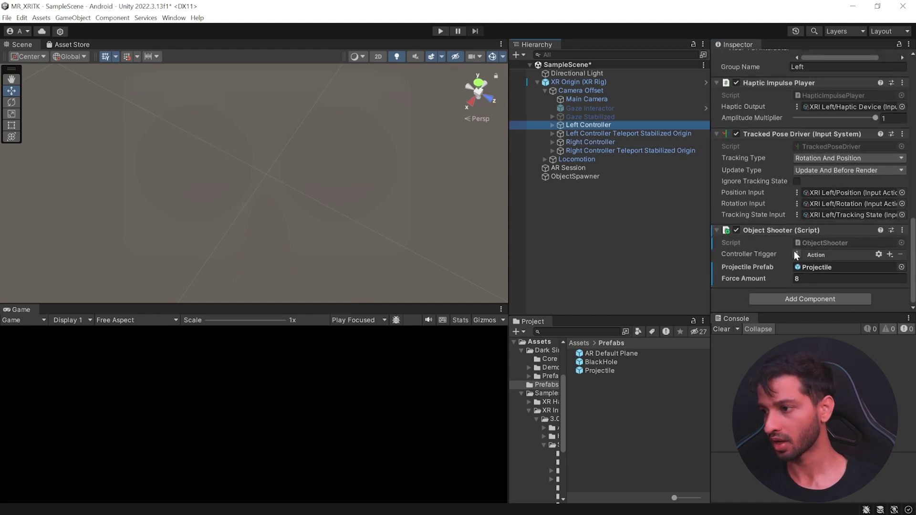
{"action": "left_click", "coordinate": [796, 254]}
{"action": "left_click", "coordinate": [818, 265]}
{"action": "left_click", "coordinate": [901, 256]}
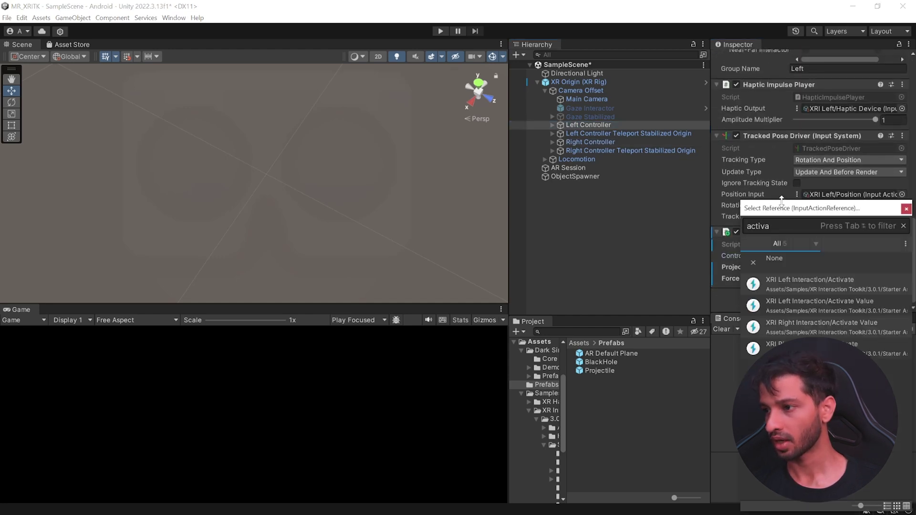
{"action": "left_click", "coordinate": [834, 282]}
Set the Right Controller's shooter trigger to the XRI Right Interaction/Activate action reference
{"action": "left_click", "coordinate": [590, 141]}
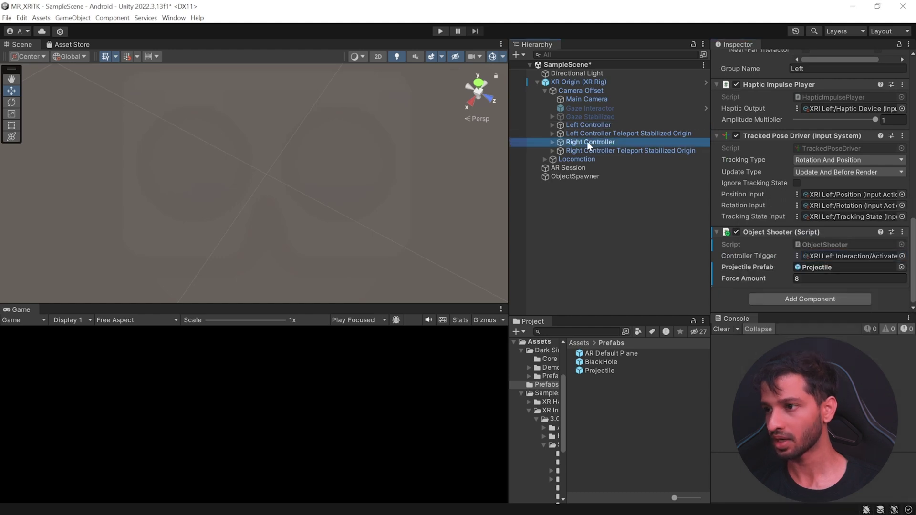
{"action": "left_click", "coordinate": [806, 269]}
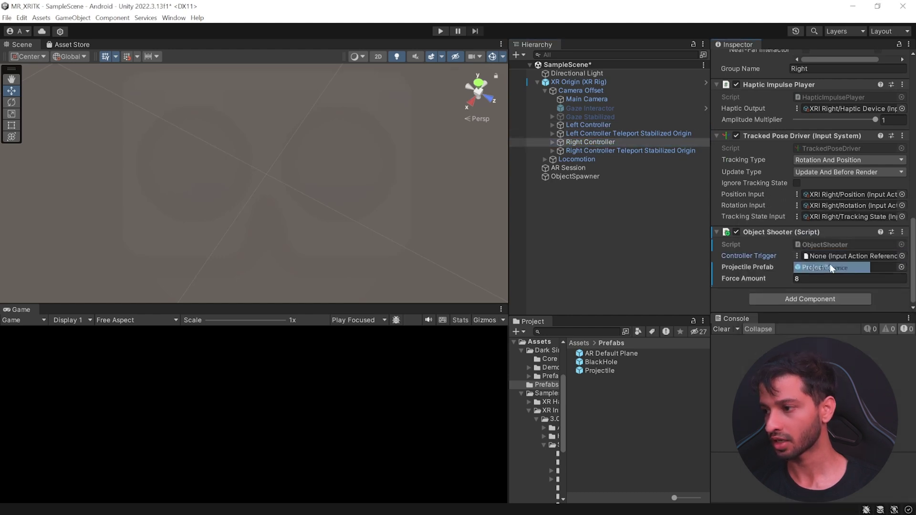
{"action": "left_click", "coordinate": [901, 256]}
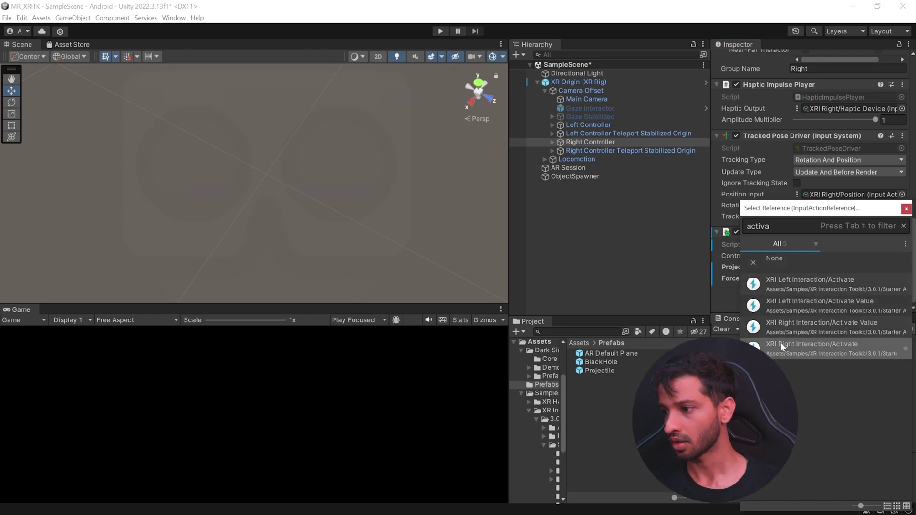
{"action": "double_click", "coordinate": [821, 348]}
{"action": "left_click", "coordinate": [588, 245]}
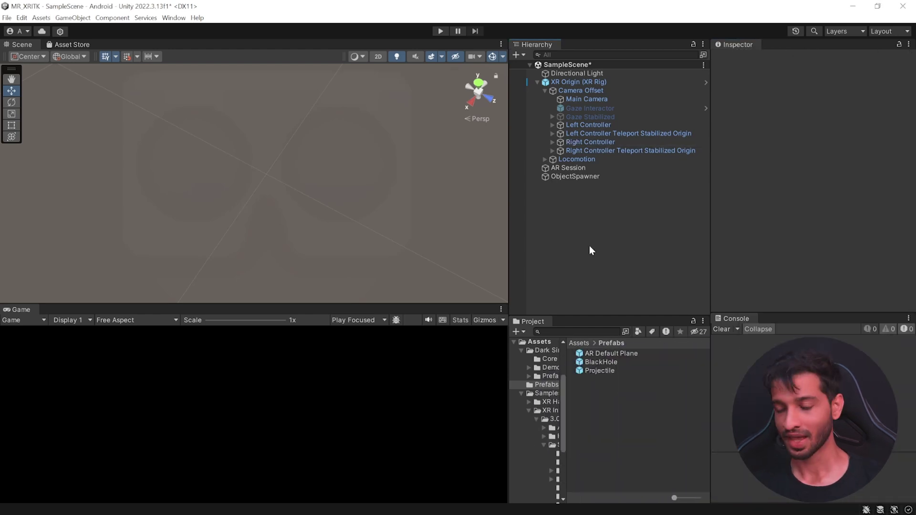
Save the scene and start Build And Run from Build Settings
{"action": "key", "text": "ctrl+s"}
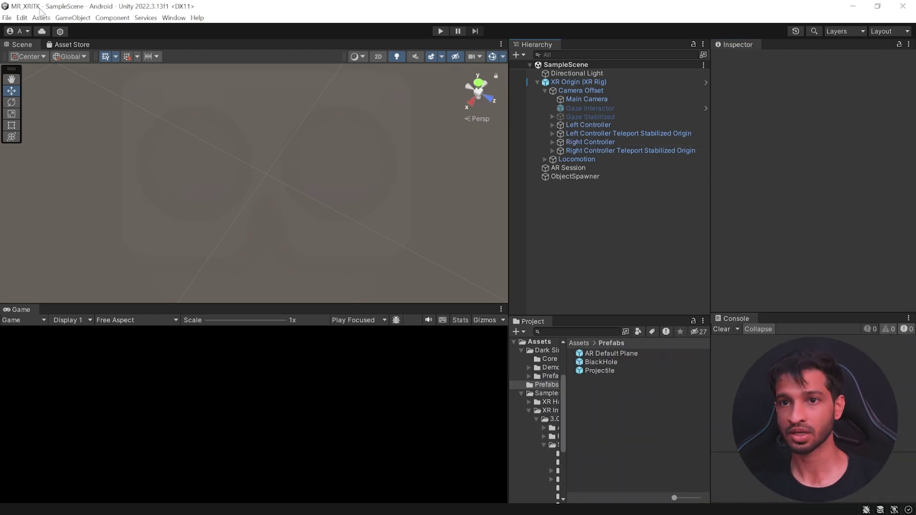
{"action": "left_click", "coordinate": [7, 18]}
{"action": "left_click", "coordinate": [50, 135]}
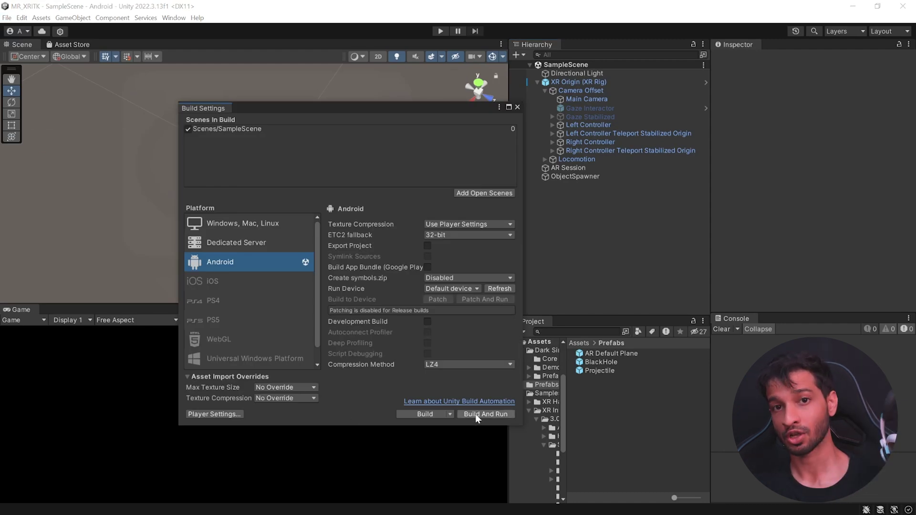
{"action": "left_click", "coordinate": [491, 413]}
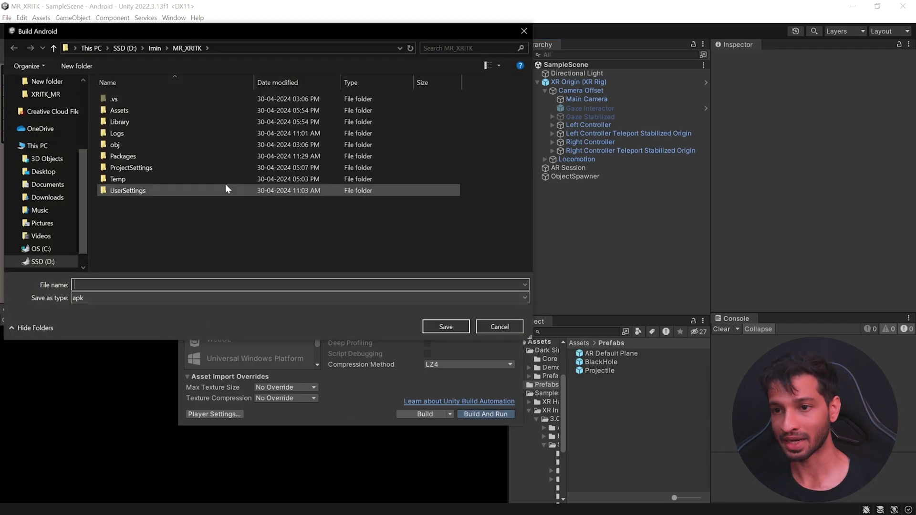
Create a Builds folder in the save dialog and enter MR_XRITK as the APK name
{"action": "right_click", "coordinate": [134, 226]}
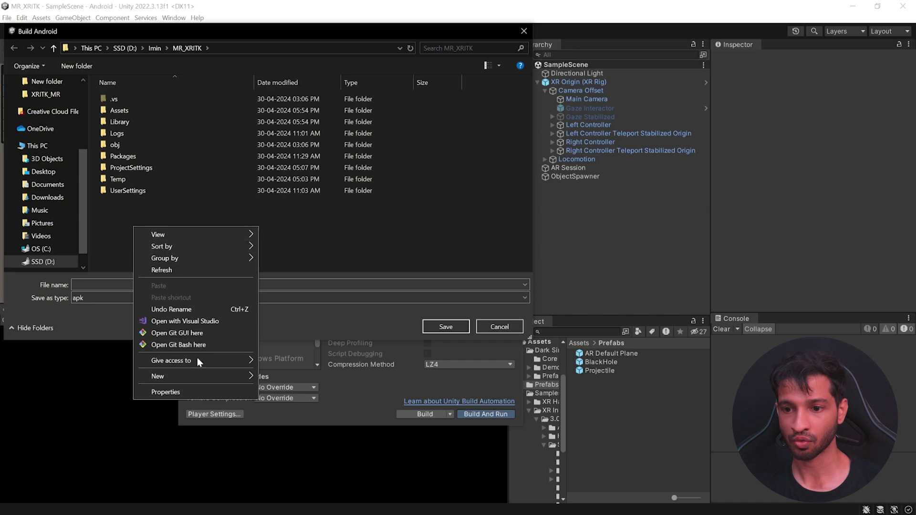
{"action": "left_click", "coordinate": [272, 242]}
{"action": "type", "text": "Builds"}
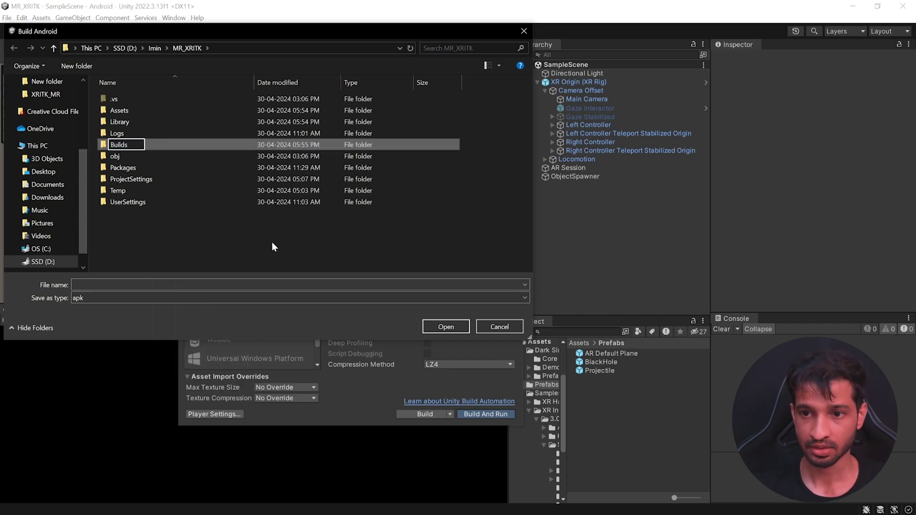
{"action": "key", "text": "Return"}
{"action": "key", "text": "Return"}
{"action": "type", "text": "MR_XRITK"}
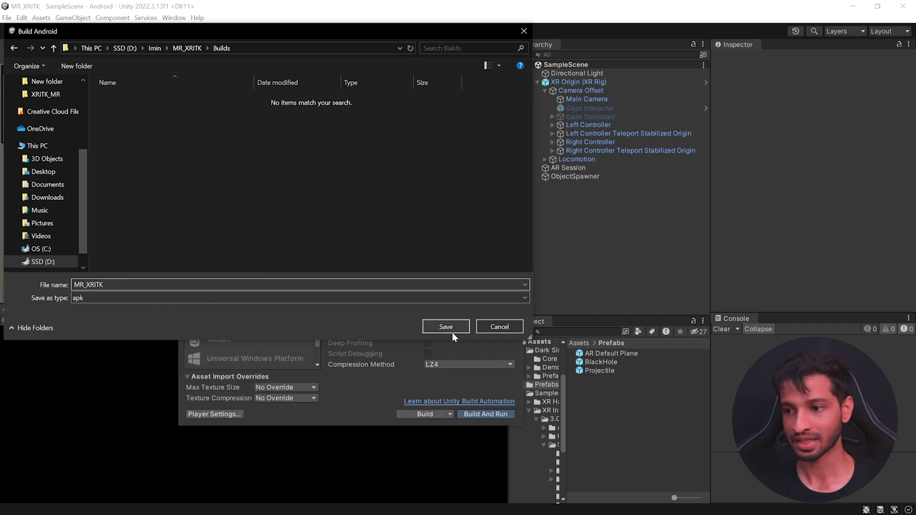